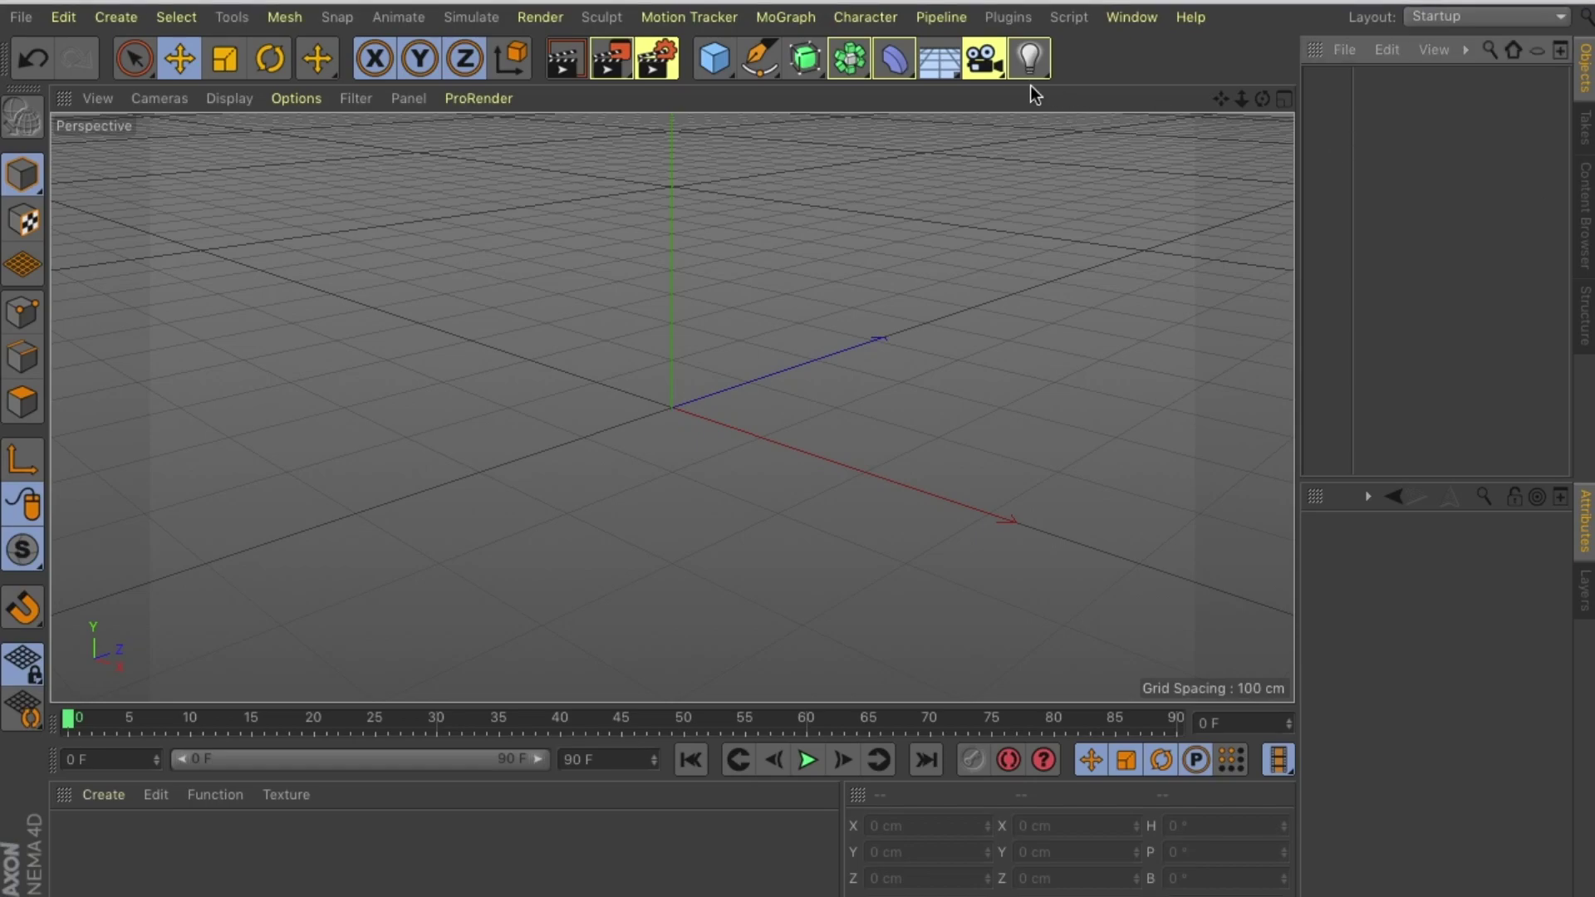
Set the cylinder's Height to 7 cm and Radius to 5 cm
double_click(1486, 660)
text(7)
key(Return)
double_click(1487, 634)
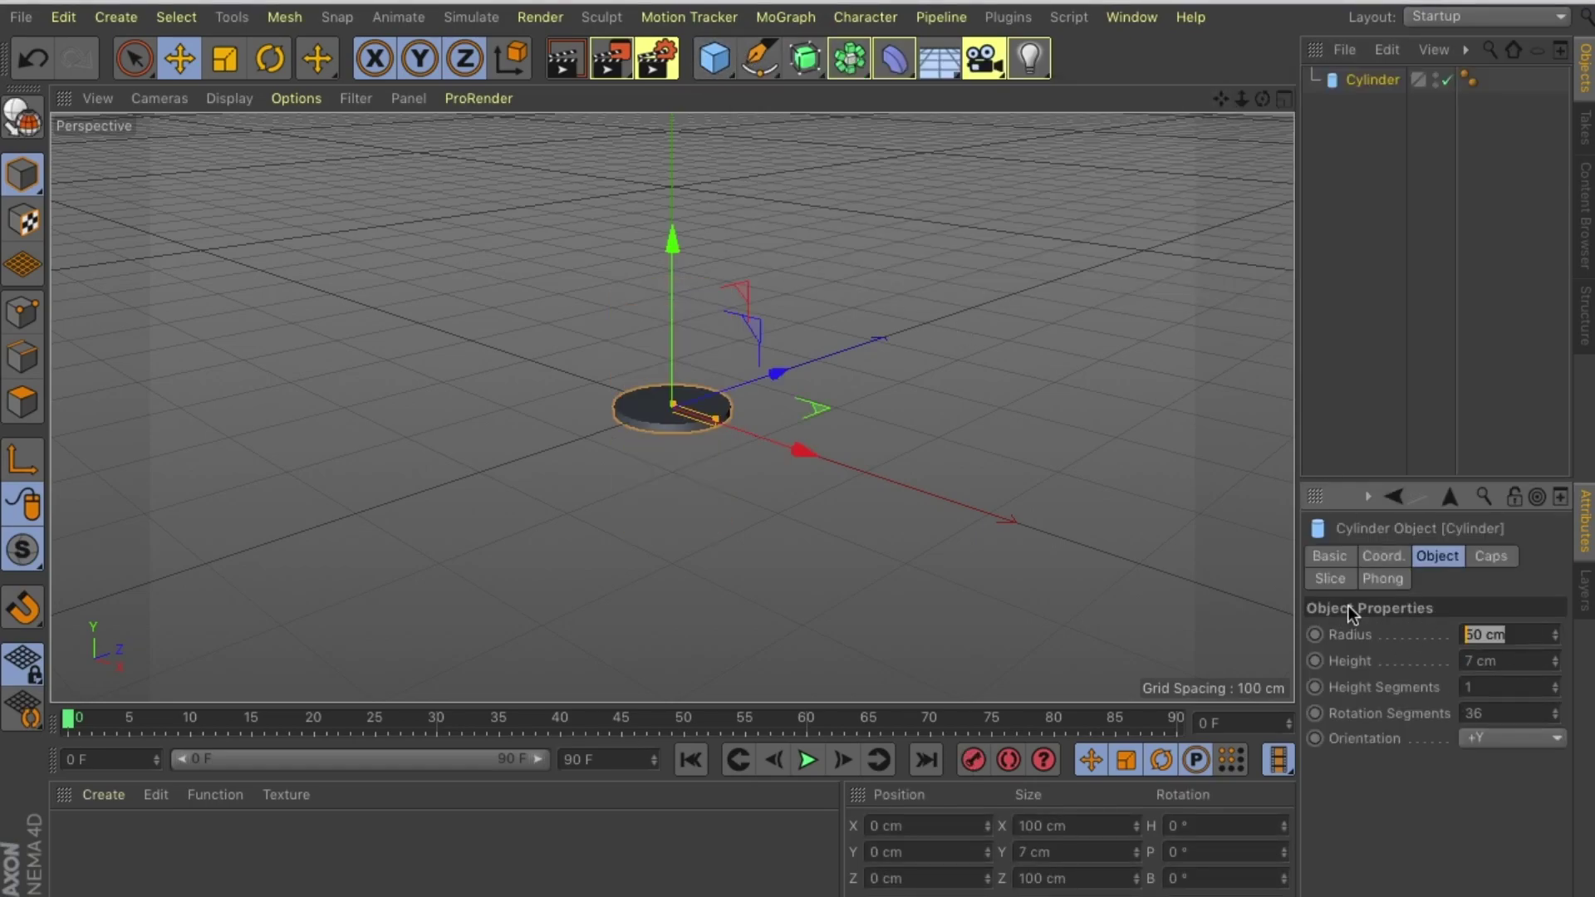
text(3)
key(Return)
key(o)
double_click(1487, 633)
text(5)
key(Return)
Set the cylinder's Rotation Segments to 8 for an octagonal shape
alt+drag(658, 196, 669, 402)
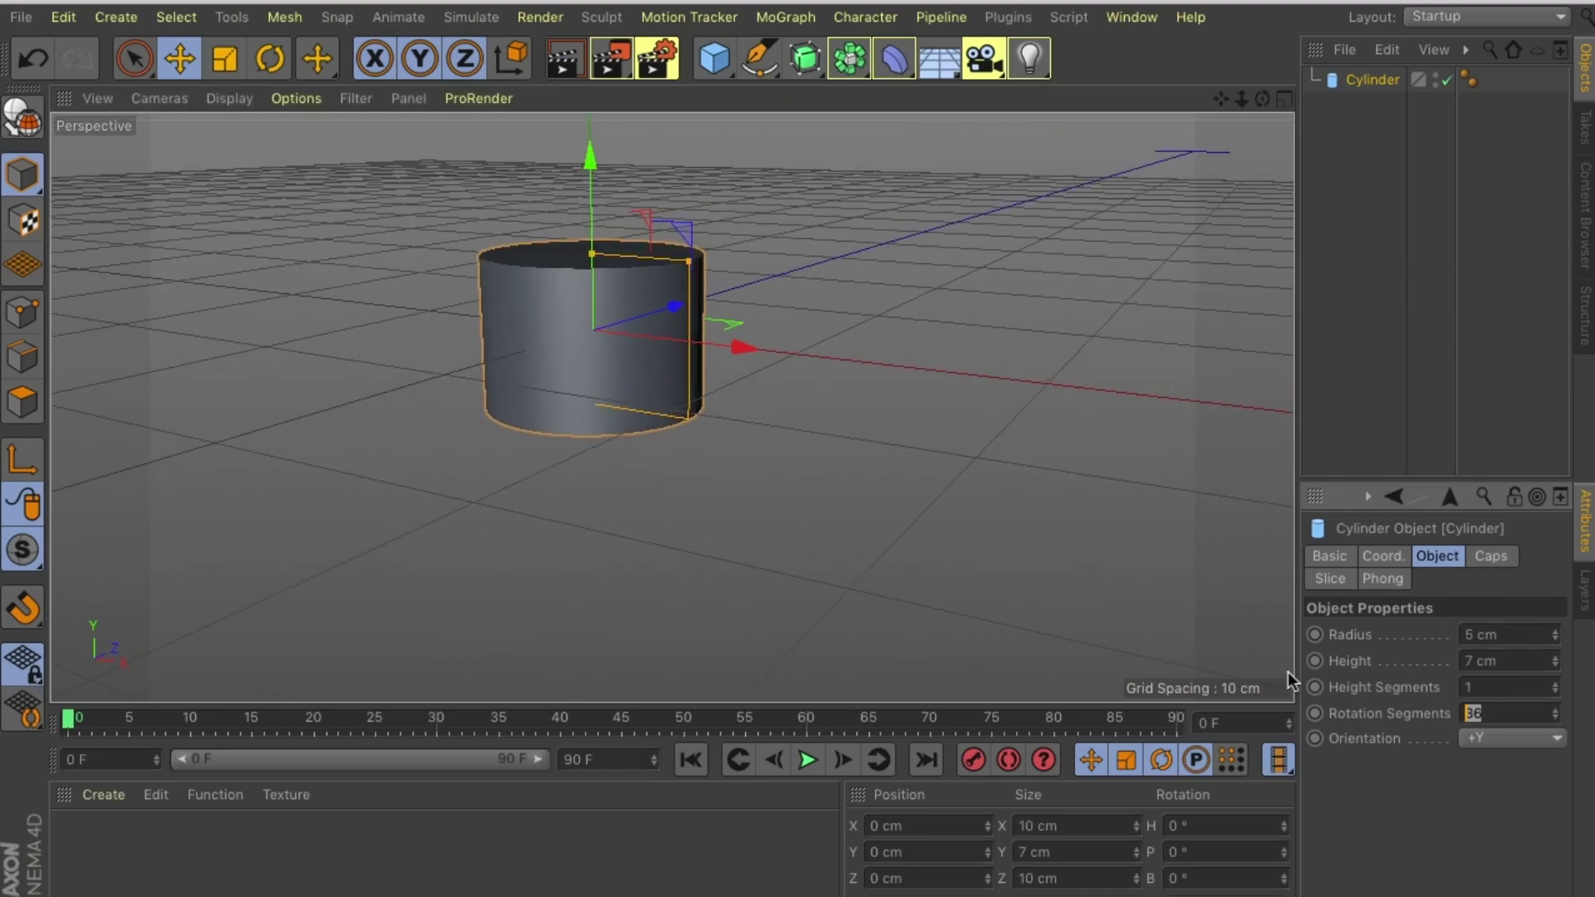
alt+drag(689, 249, 694, 410)
text(8)
key(Return)
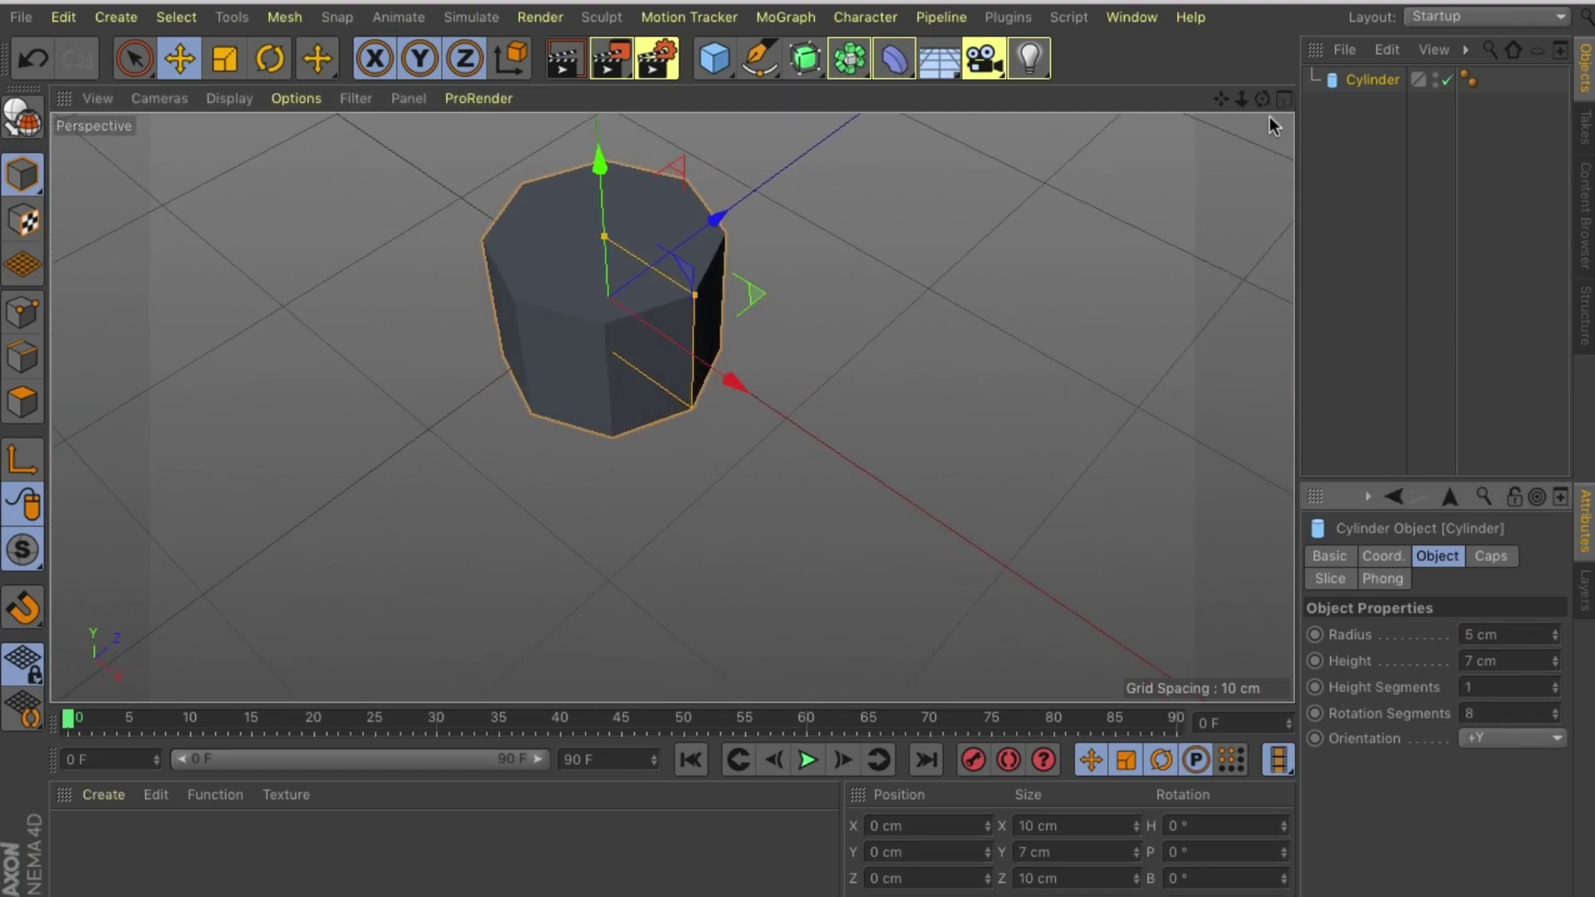
Make the cylinder editable and lift it just above the ground grid
alt+drag(1270, 125, 1245, 99)
key(c)
drag(573, 332, 540, 287)
key(F5)
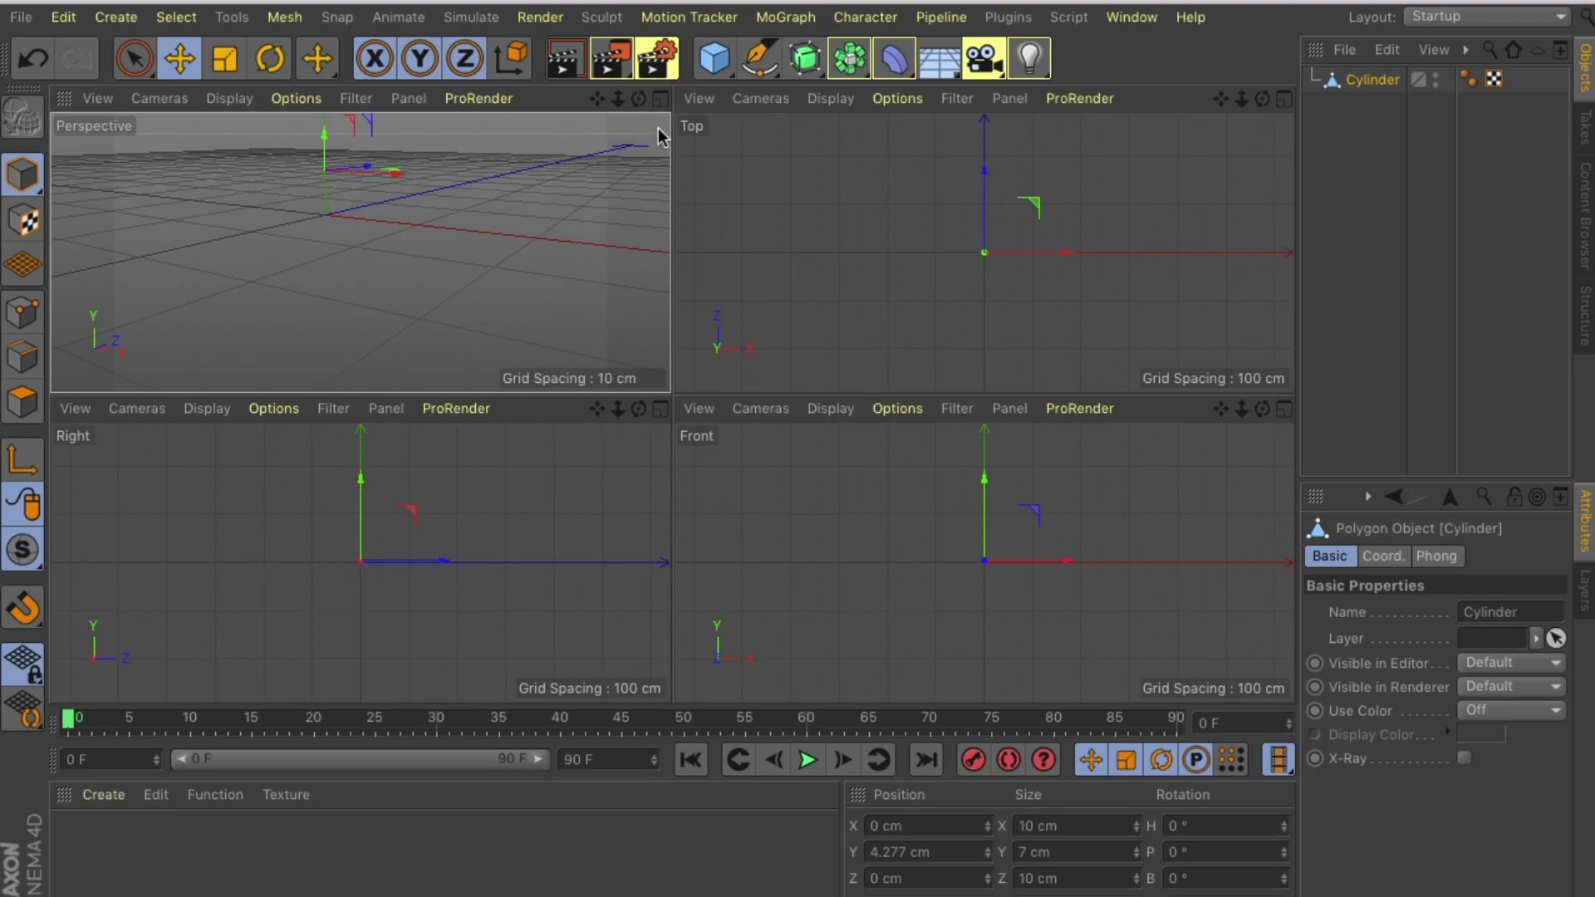
key(F1)
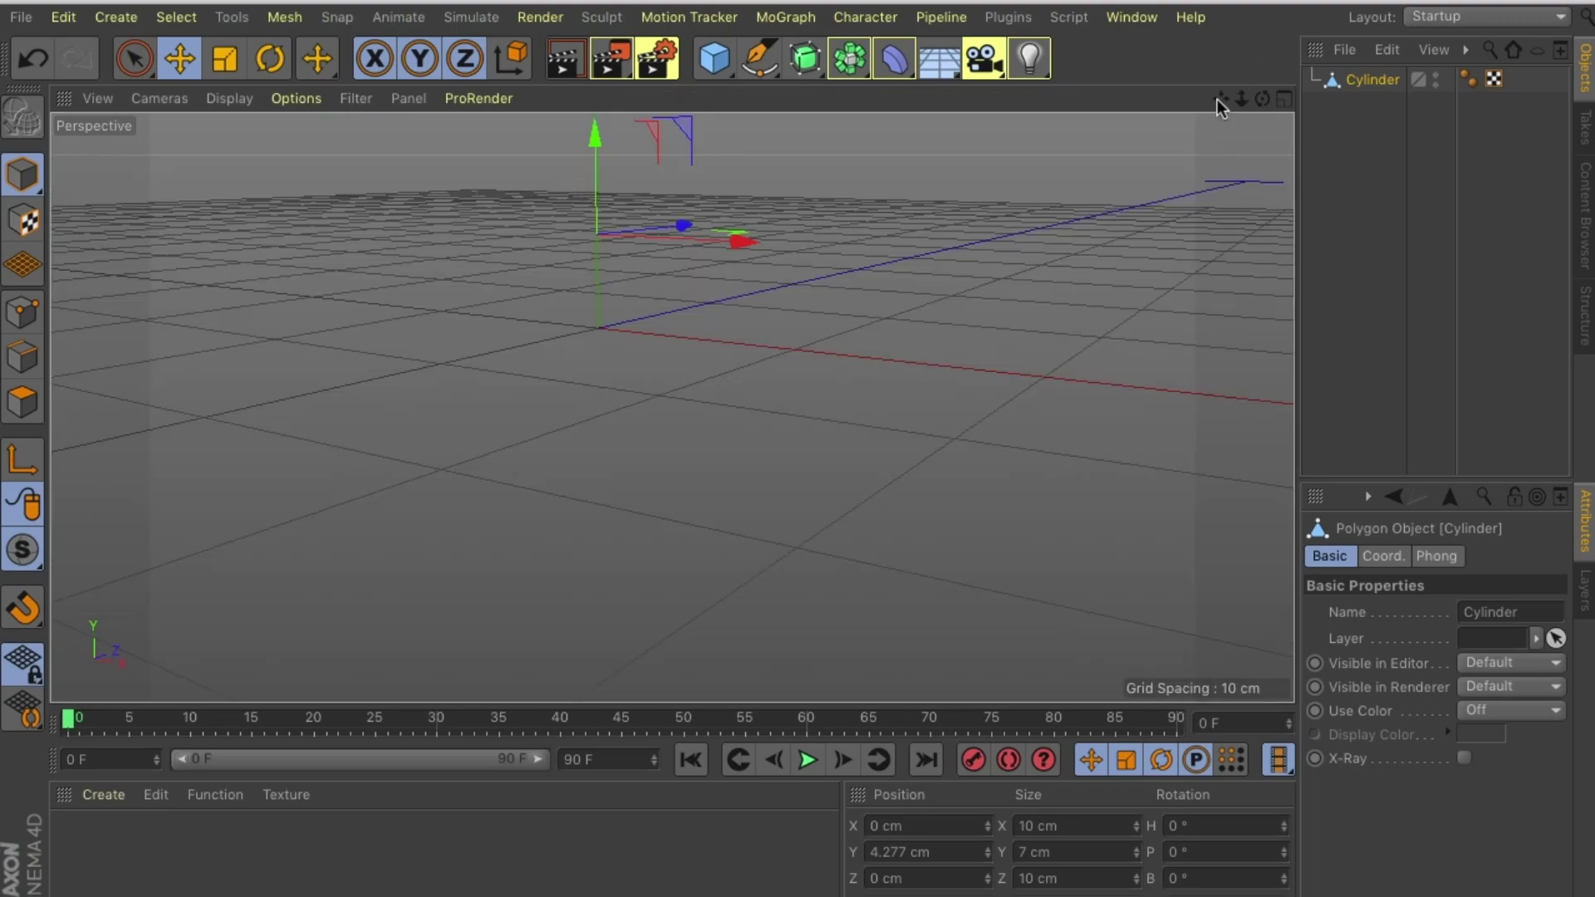
drag(1262, 98, 1261, 133)
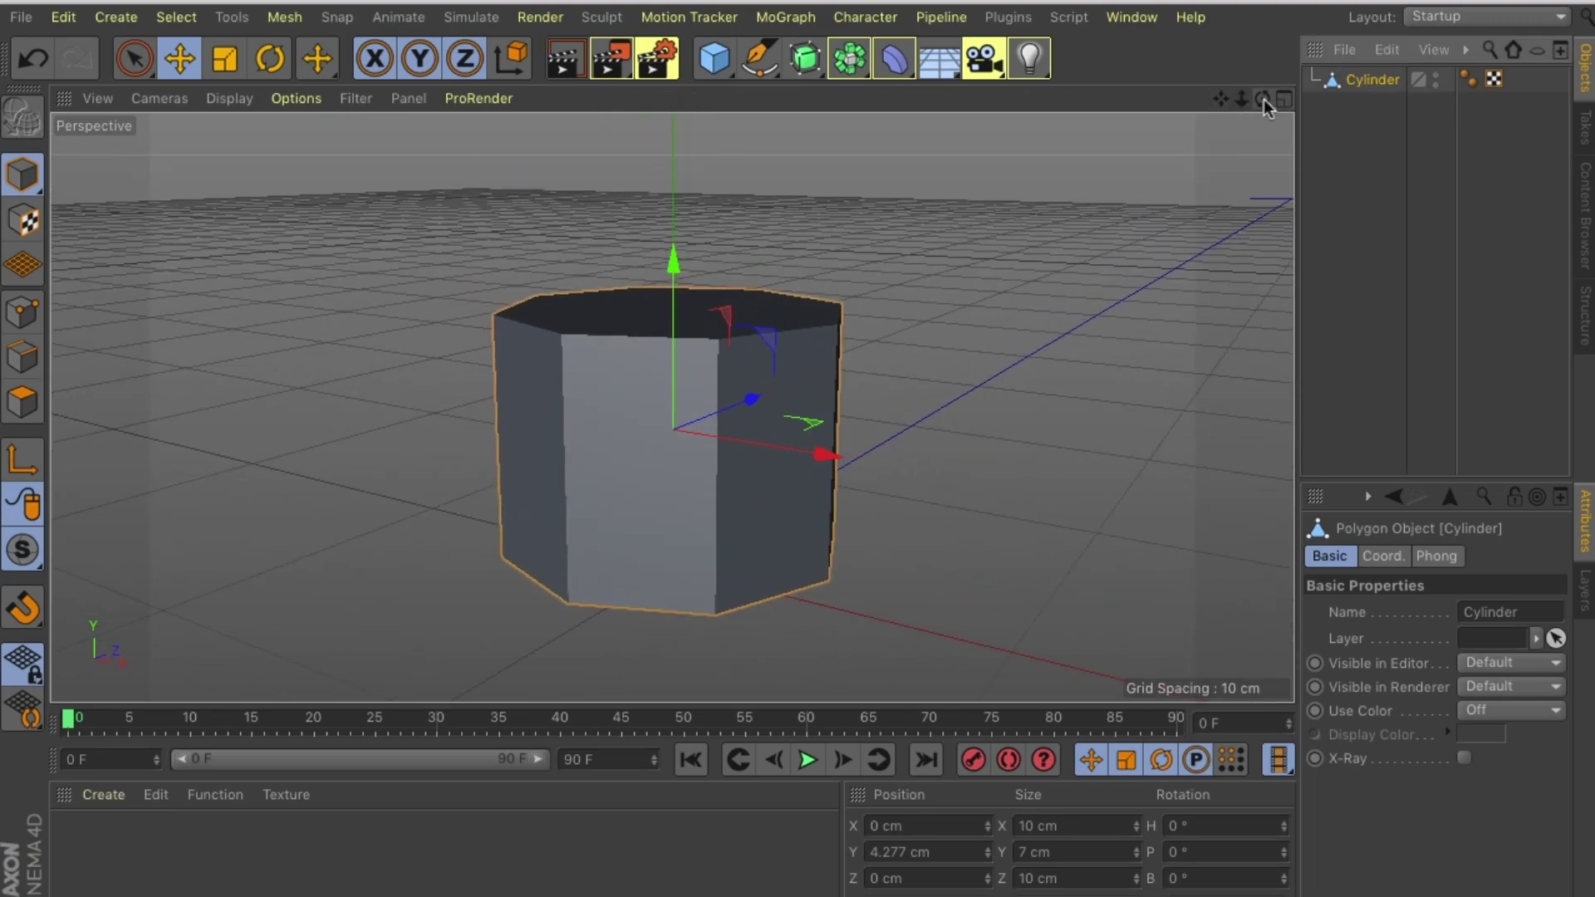
Delete the cylinder's top cap polygons to open it, checking the shape in Front view
scroll(748, 399, up, 5)
click(22, 402)
click(738, 428)
key(Delete)
alt+drag(670, 410, 671, 408)
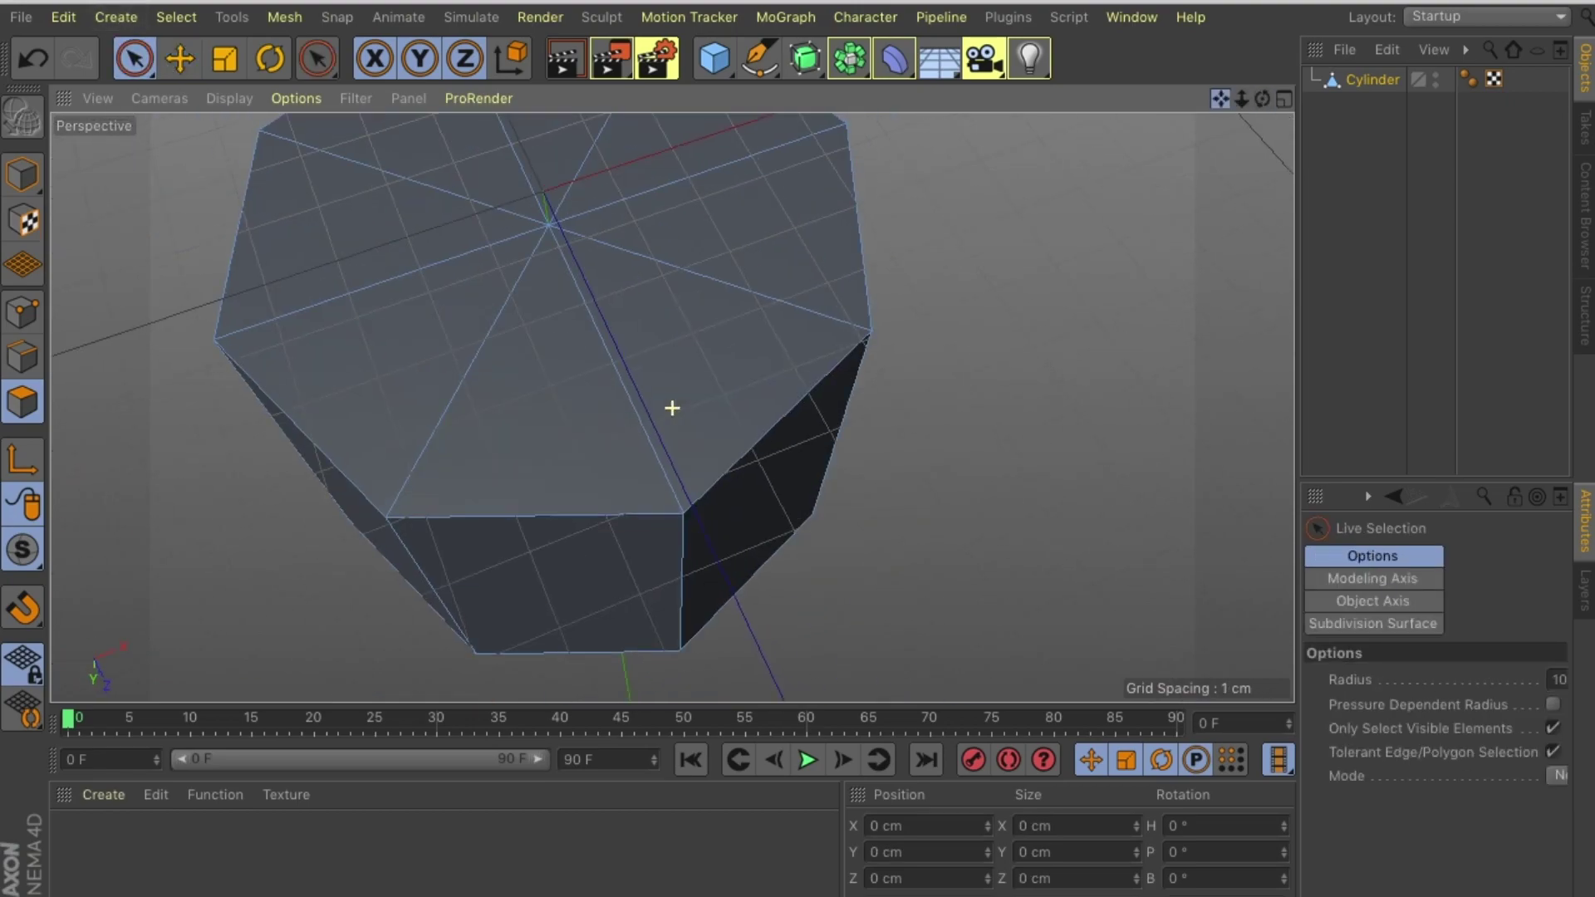
scroll(672, 408, down, 5)
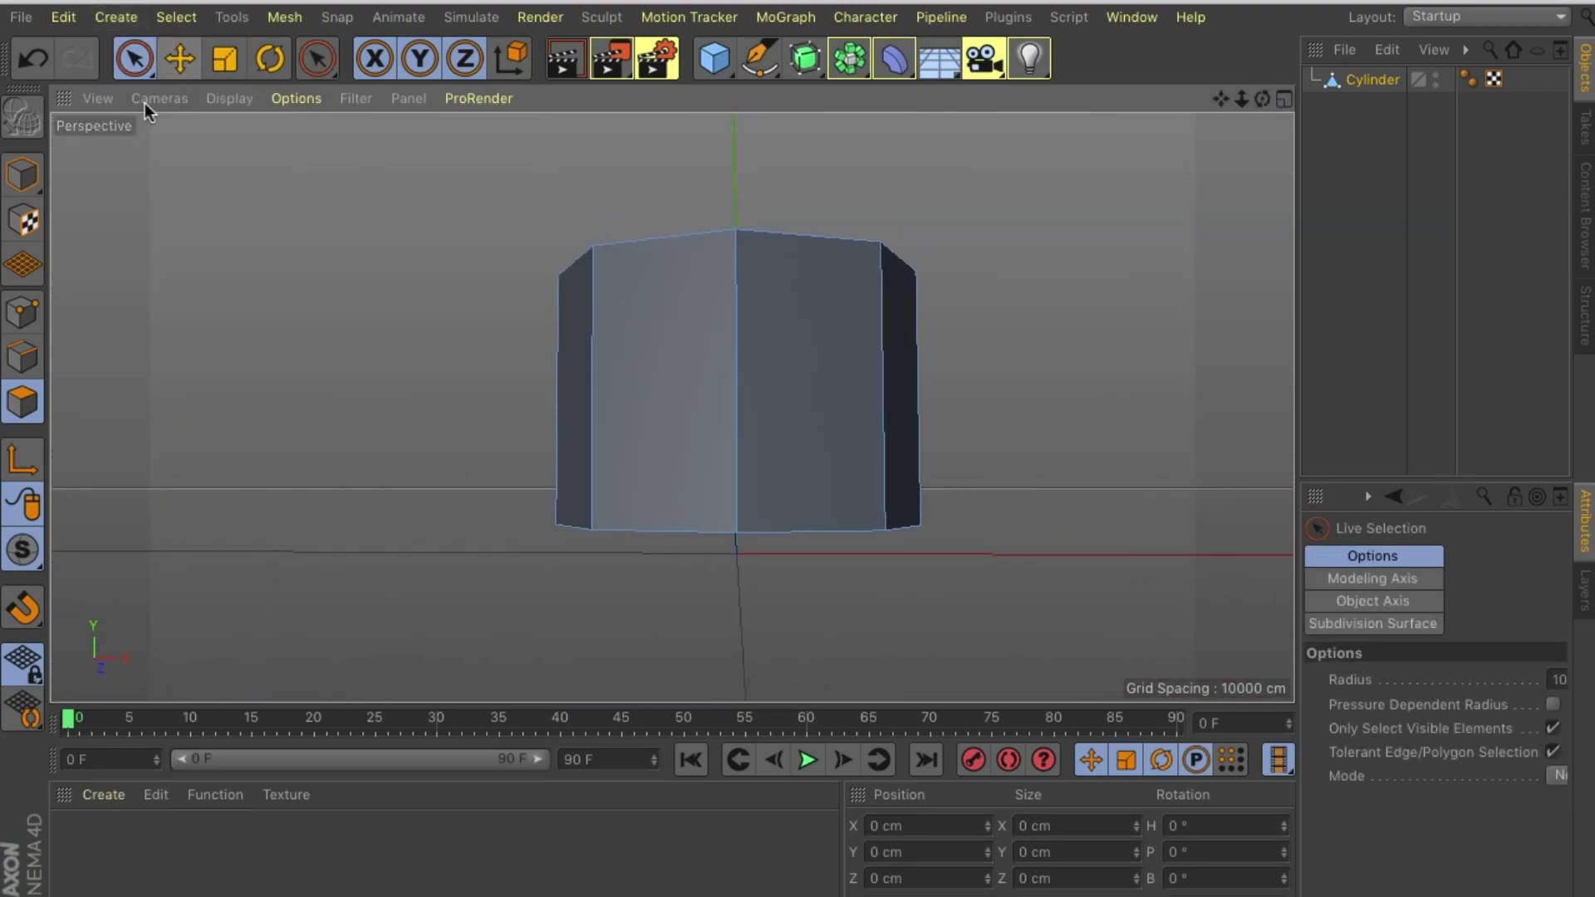
click(159, 98)
click(200, 353)
key(Return)
scroll(652, 162, up, 2)
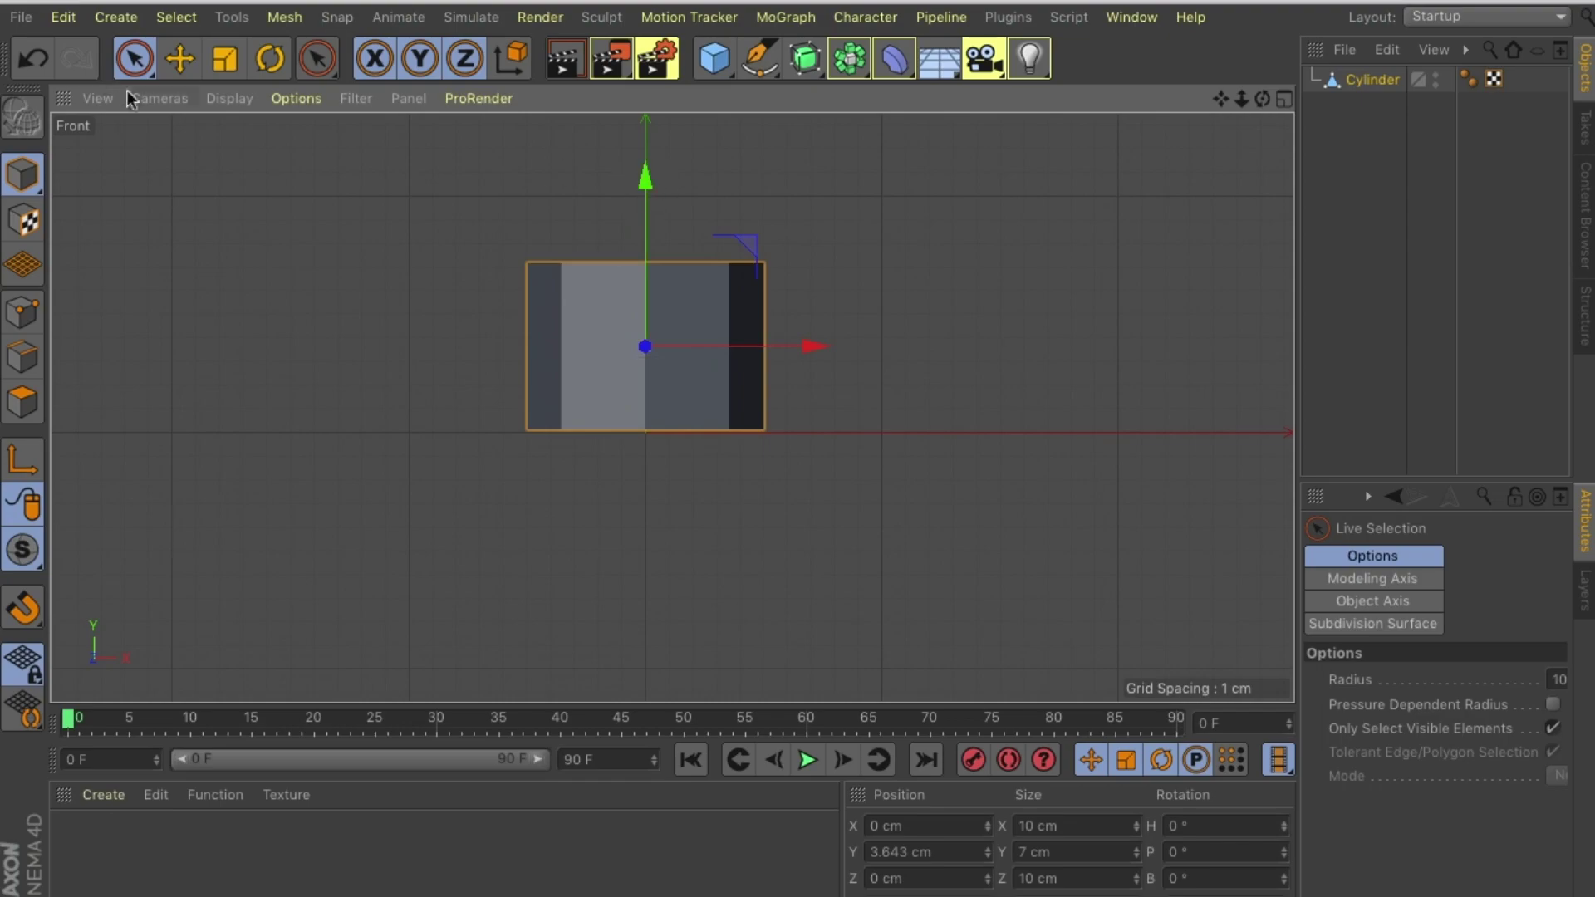
click(158, 98)
click(183, 283)
Loop-select the bottom edge ring and scale it to taper the base
click(23, 357)
click(176, 17)
click(683, 366)
key(t)
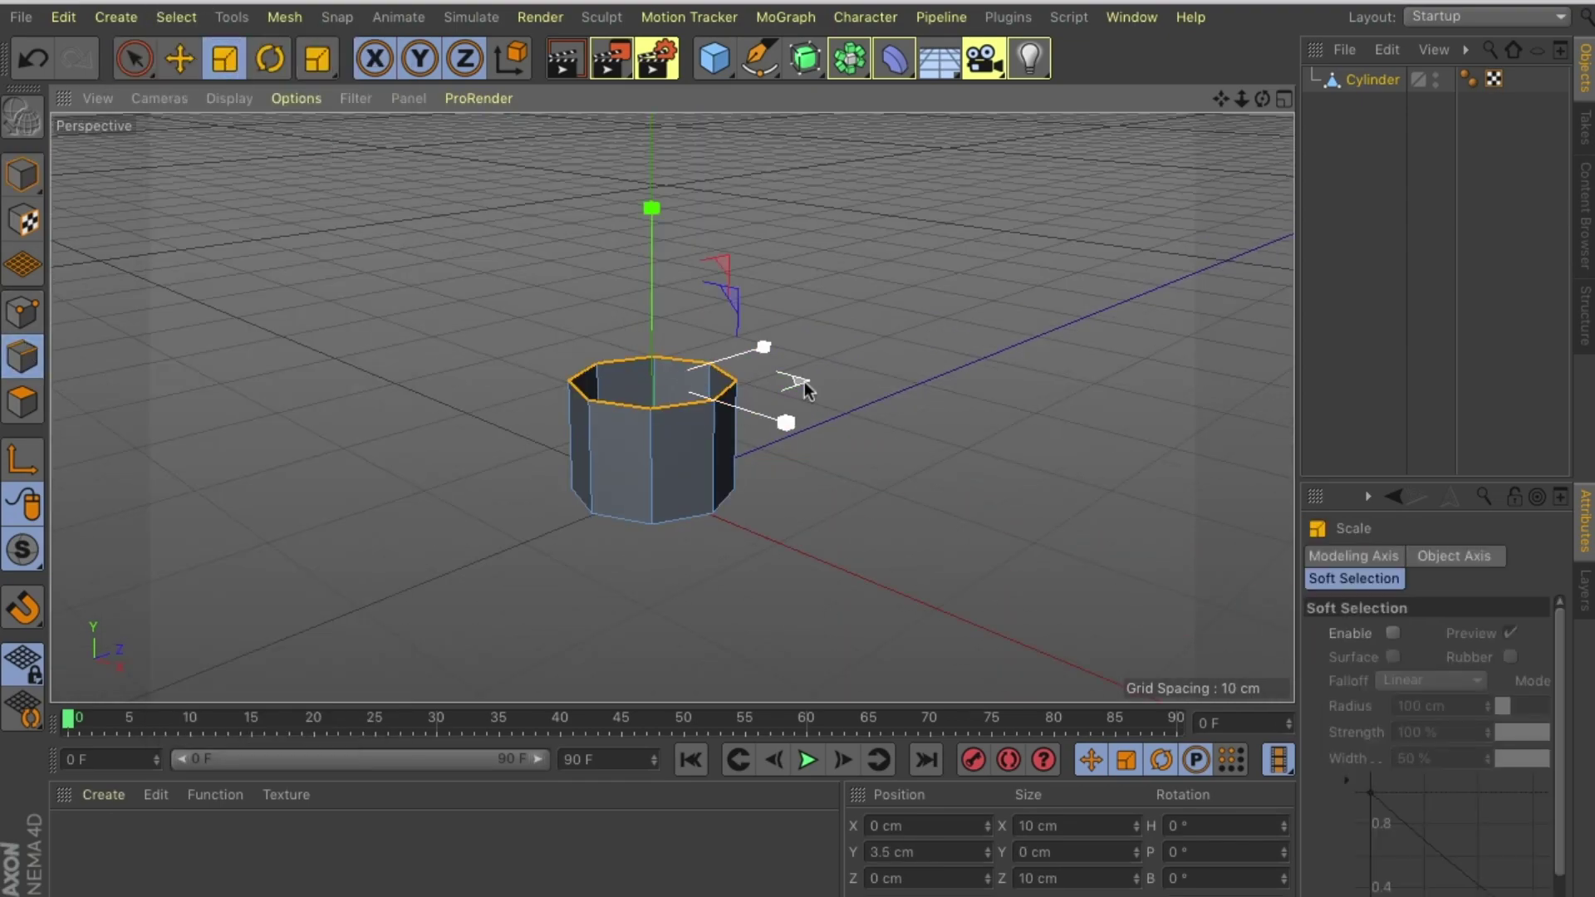
click(176, 16)
click(211, 189)
click(654, 521)
key(t)
click(130, 13)
Raise the top edge loop to make the cup taller, then extrude a thin 0.205 cm rim
click(211, 190)
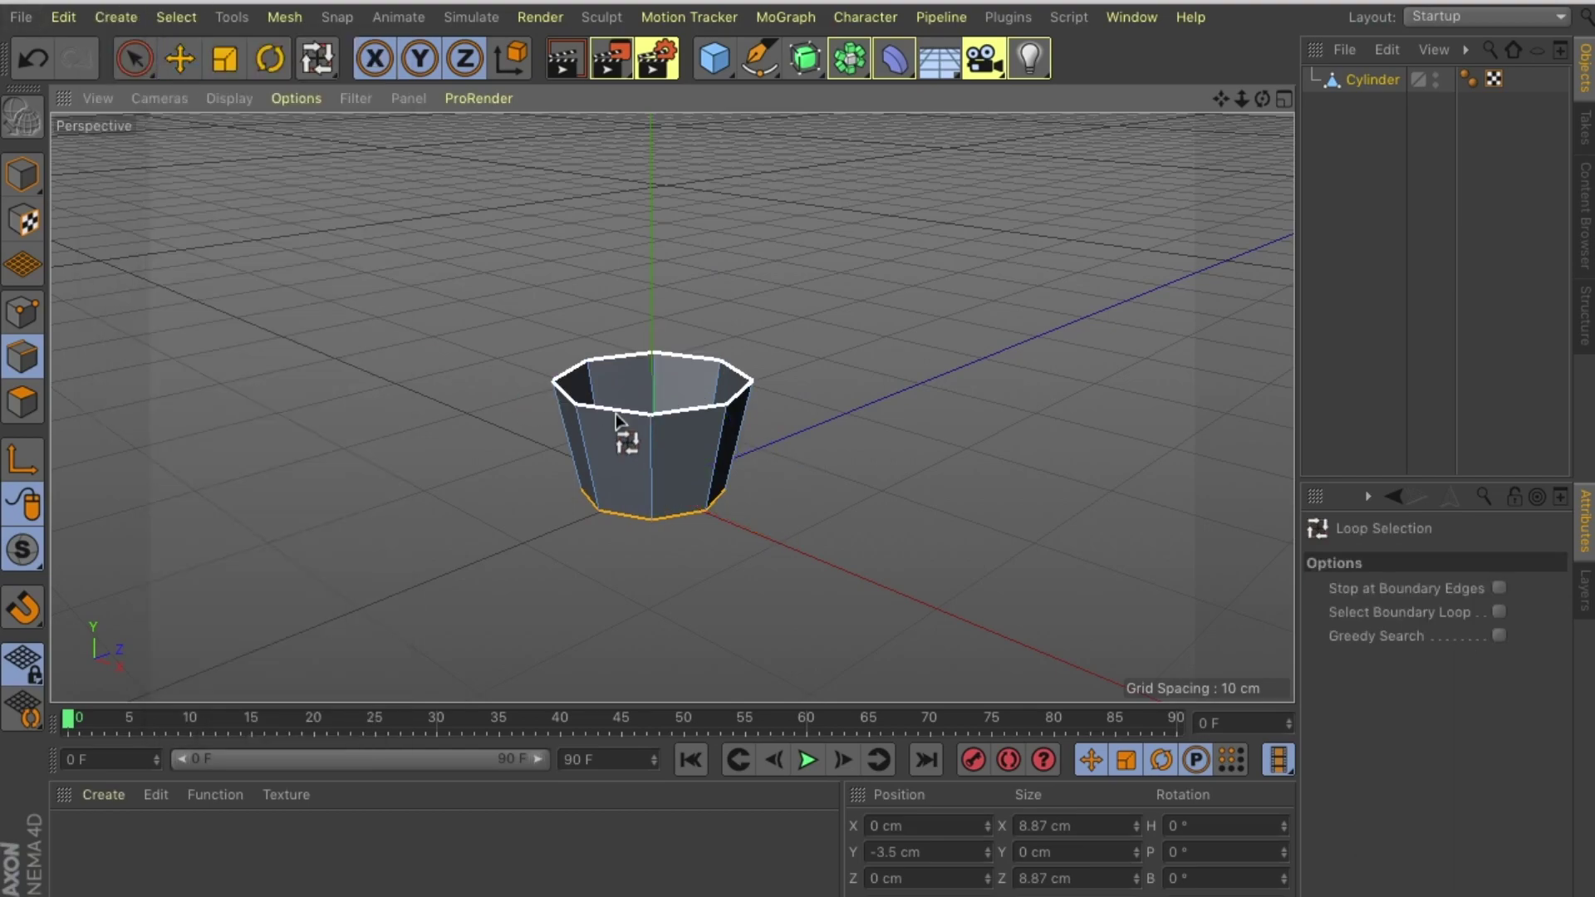
click(615, 414)
key(e)
drag(652, 208, 651, 185)
scroll(640, 382, up, 1)
right_click(639, 383)
click(829, 754)
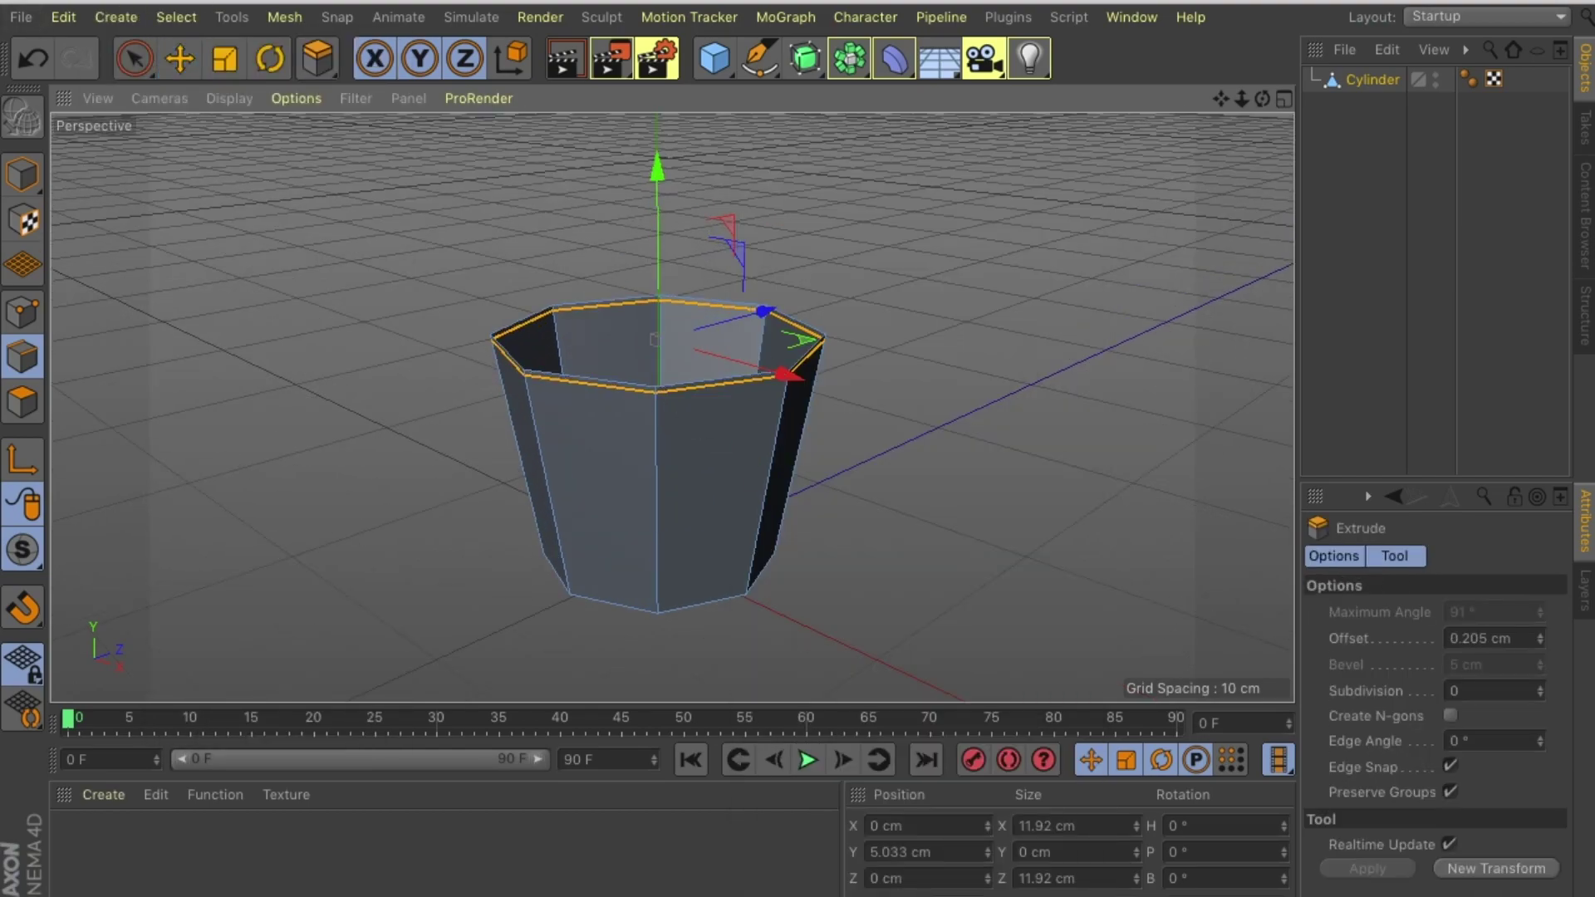
Scale the top rim loop outward and extrude it wider, undoing a stray bevel
key(t)
drag(712, 292, 957, 336)
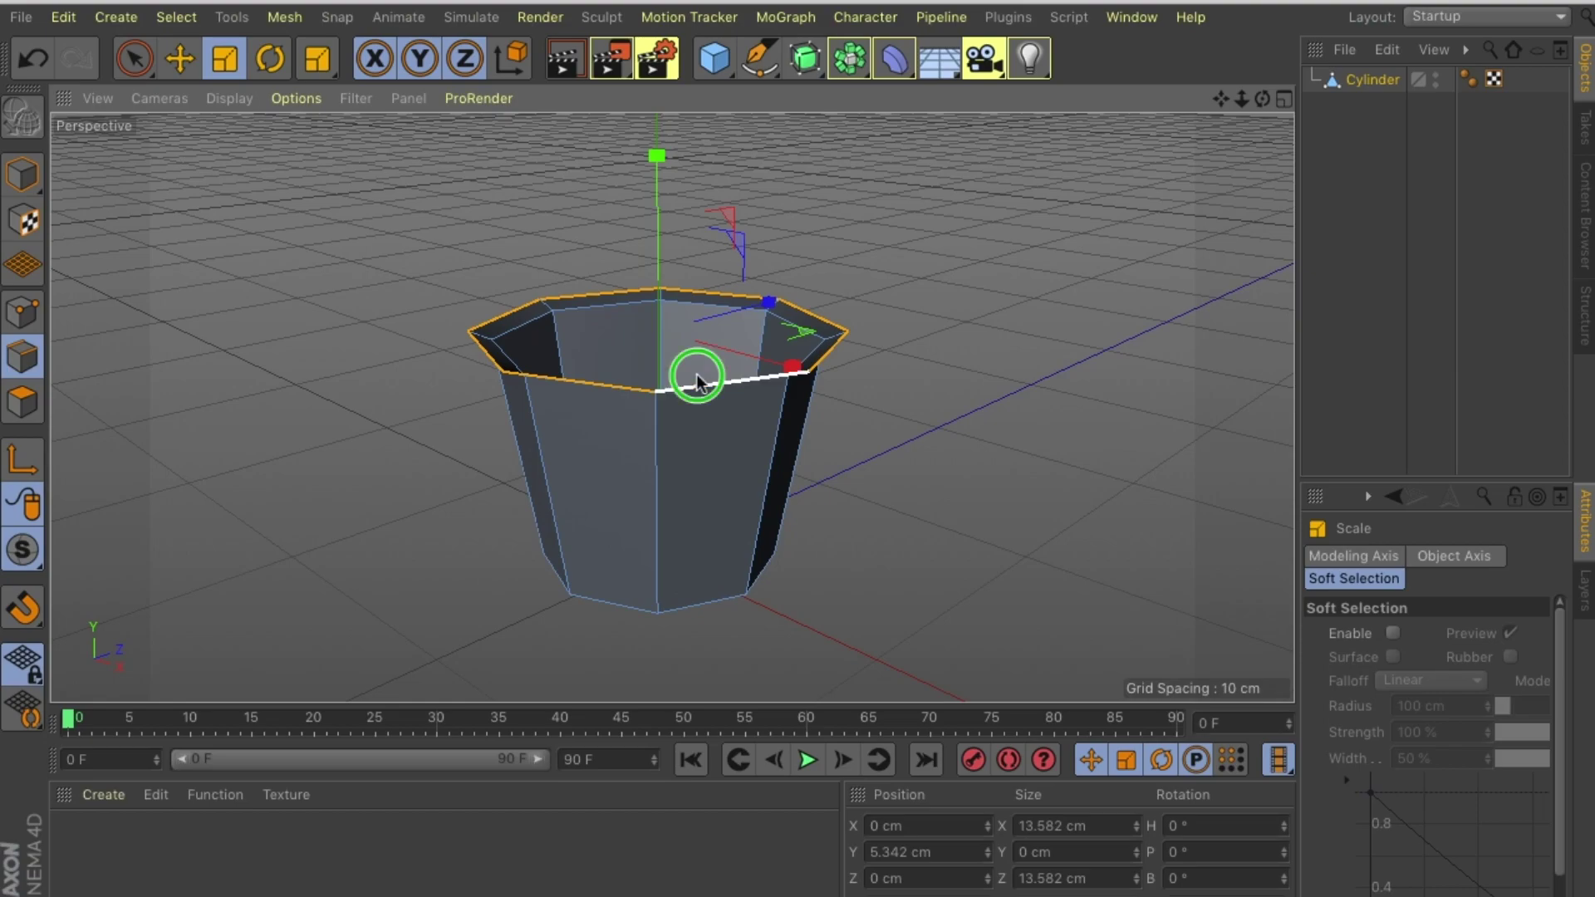
key(m)
key(s)
drag(712, 407, 846, 366)
key(ctrl+z)
key(d)
drag(695, 341, 795, 371)
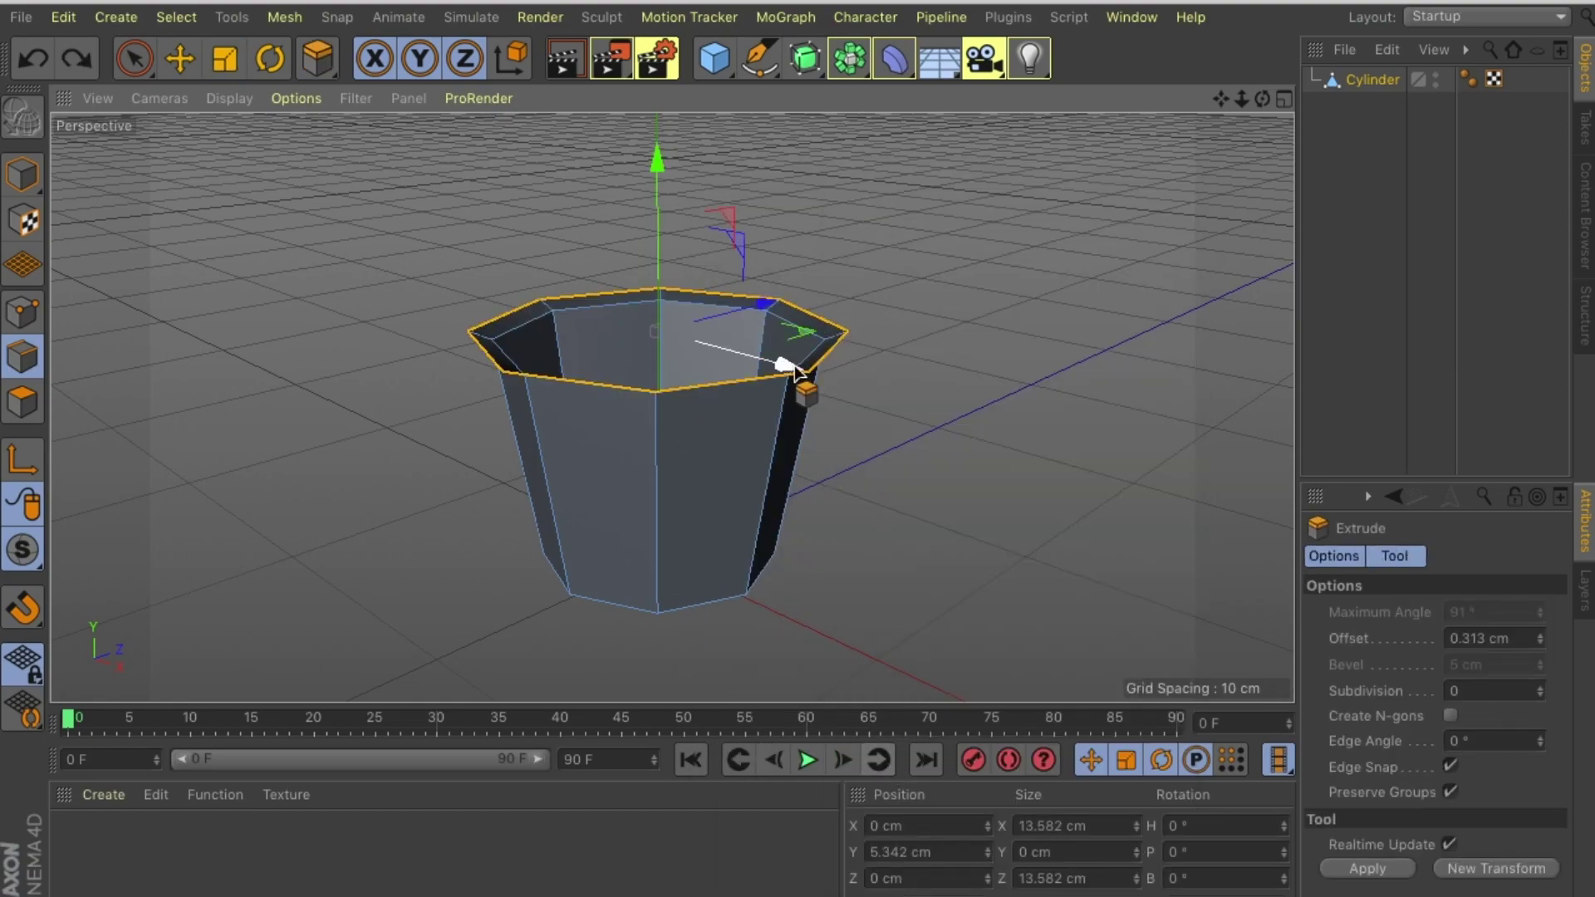
key(e)
Raise the rim loop, then loop-select the lower rim edge and lower it in Front view
alt+drag(582, 332, 670, 410)
drag(671, 199, 673, 162)
click(176, 17)
click(241, 203)
click(675, 452)
click(160, 98)
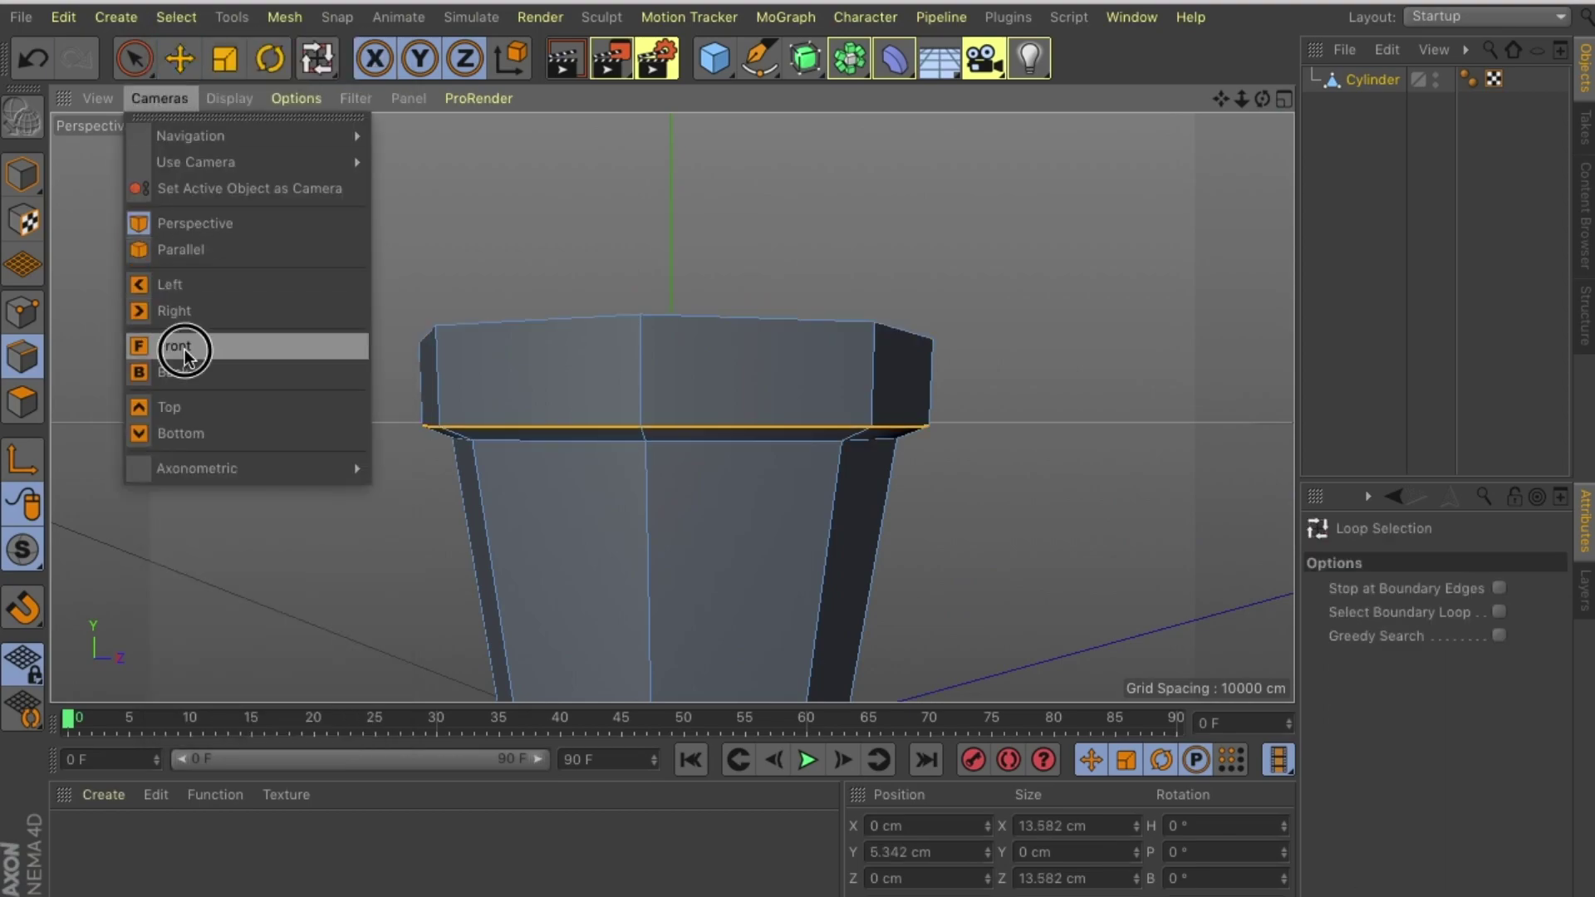
click(193, 344)
key(e)
scroll(660, 407, up, 5)
drag(640, 275, 638, 358)
click(160, 98)
click(218, 245)
Loop-select the top rim edge, extrude it and scale its inner edge to 11.327 cm
scroll(695, 375, up, 3)
scroll(695, 376, up, 2)
click(168, 104)
click(218, 221)
key(u)
key(l)
click(623, 346)
key(e)
key(d)
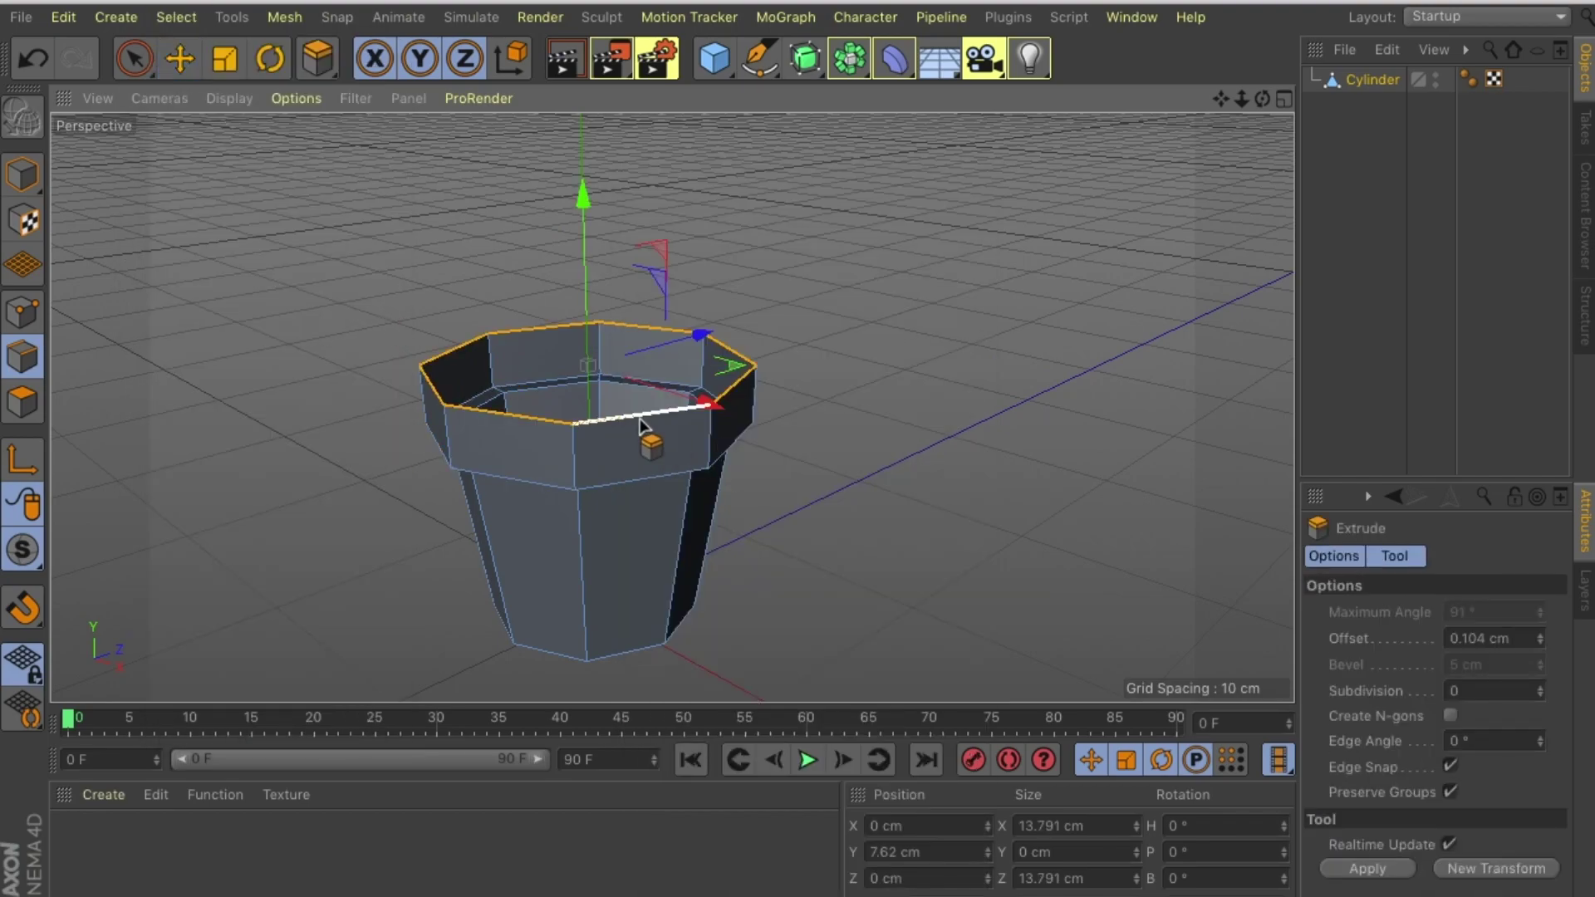
key(t)
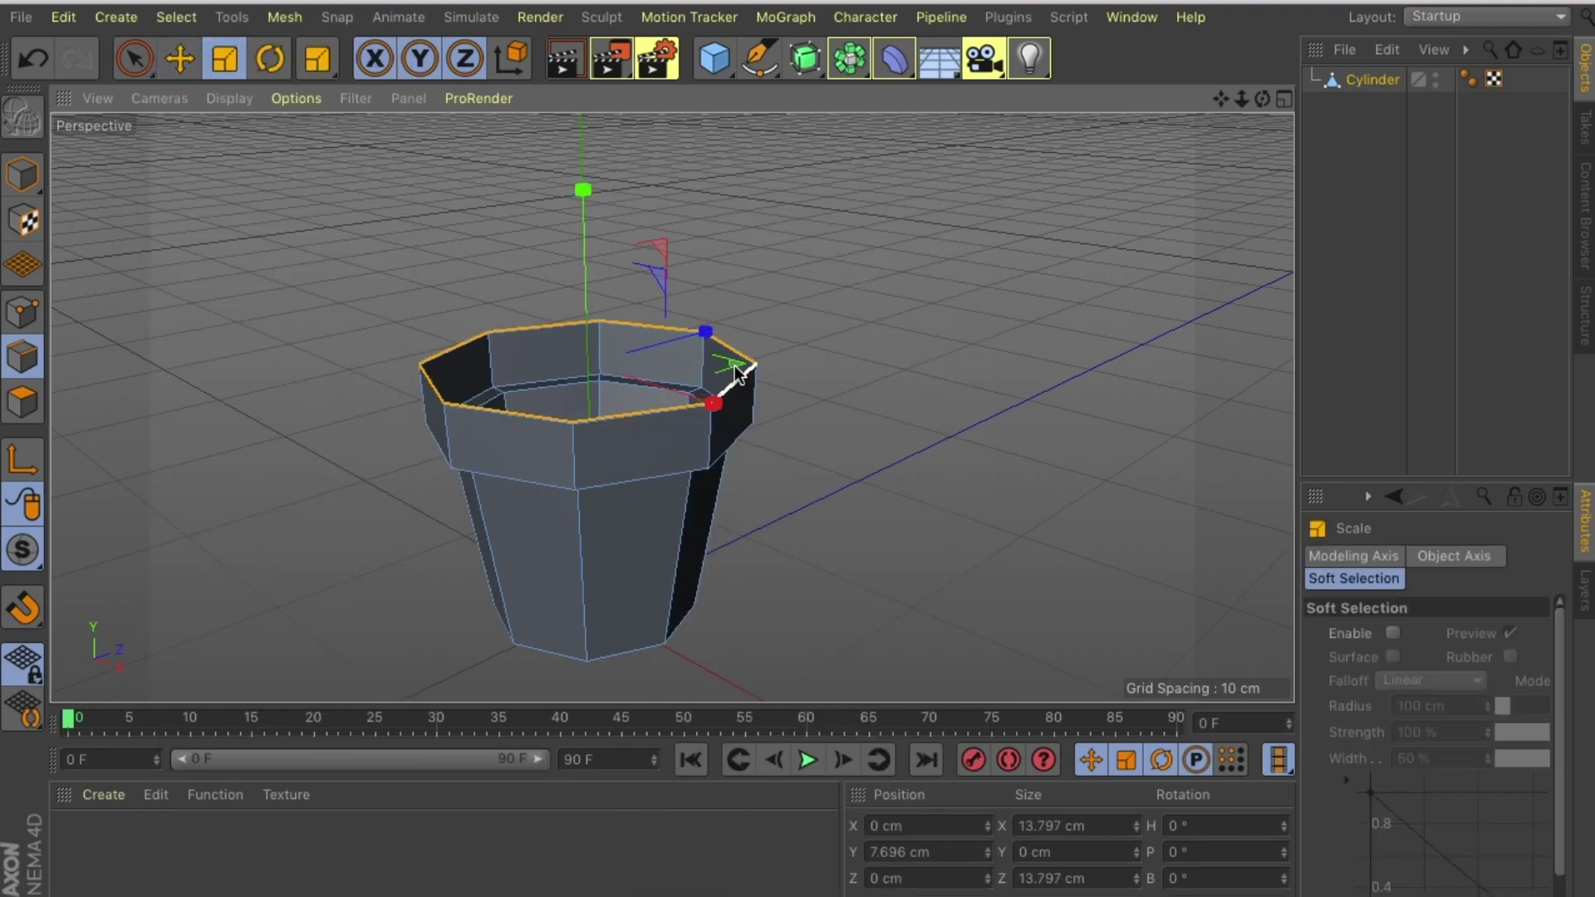
scroll(1039, 372, up, 3)
scroll(1038, 372, up, 2)
click(160, 98)
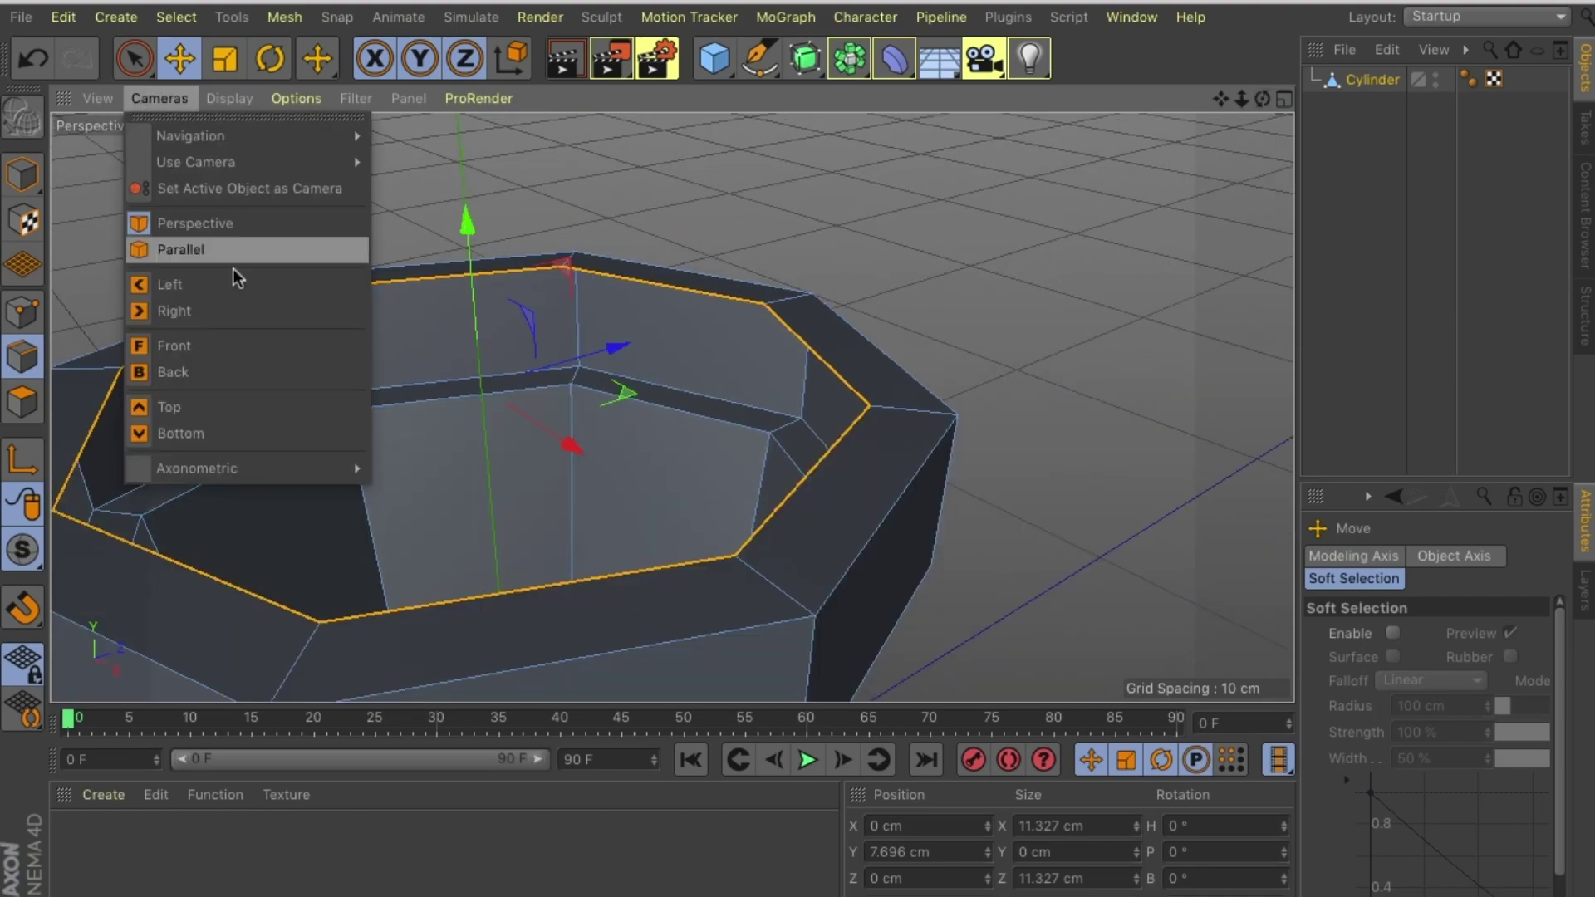
Extrude the rim loop again and scale it inward to form the inner ledge
click(212, 310)
scroll(715, 425, up, 5)
click(160, 98)
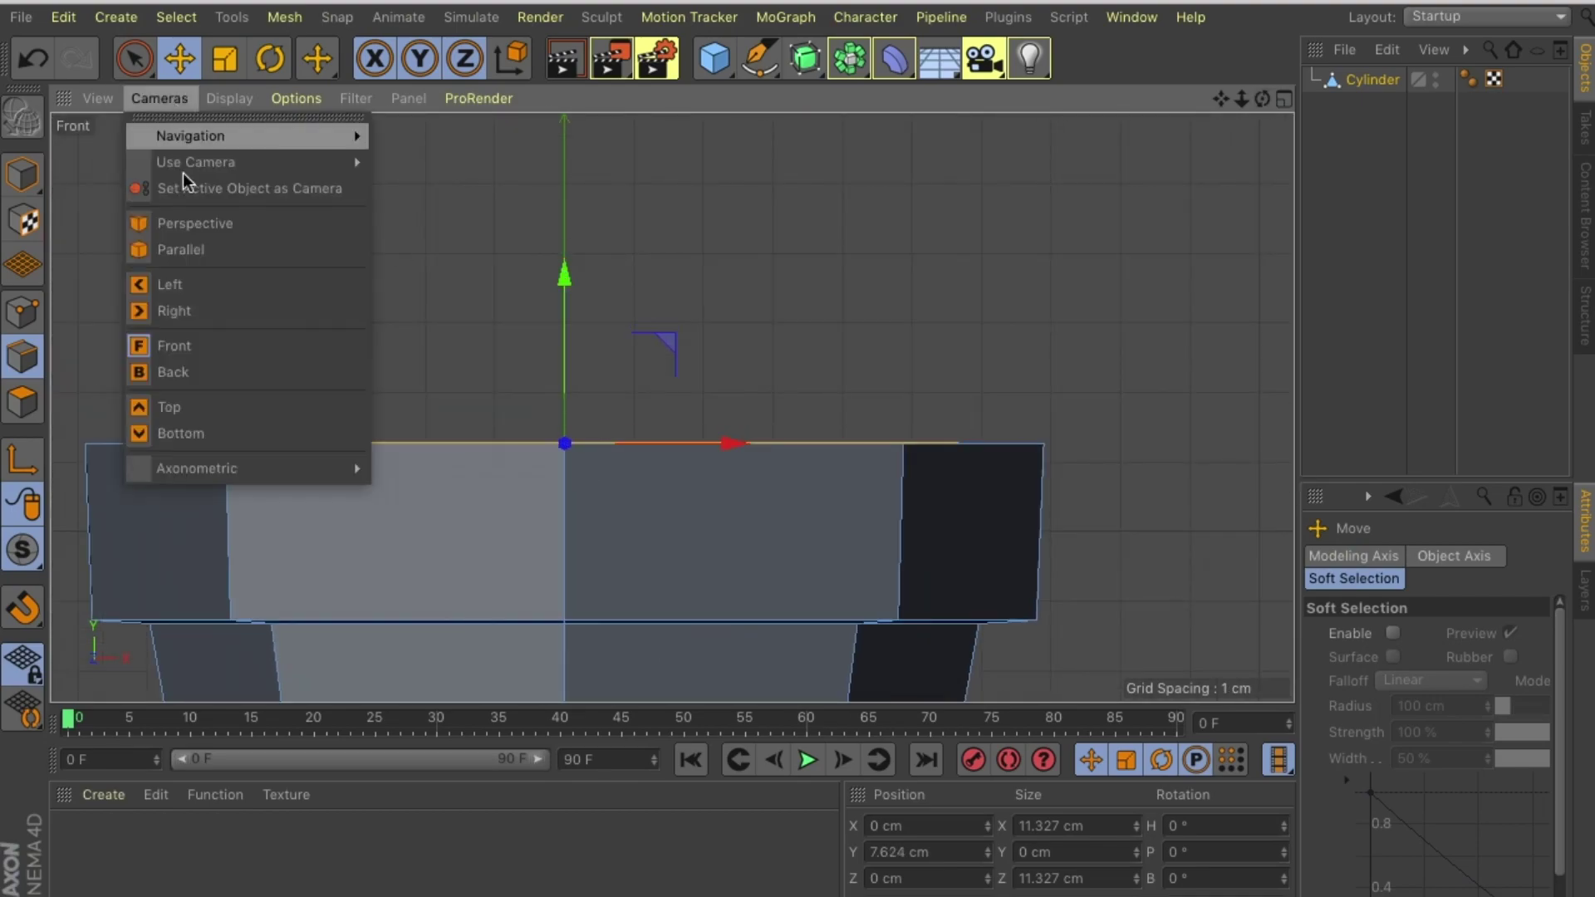
click(195, 223)
scroll(629, 417, up, 5)
right_click(630, 417)
click(736, 749)
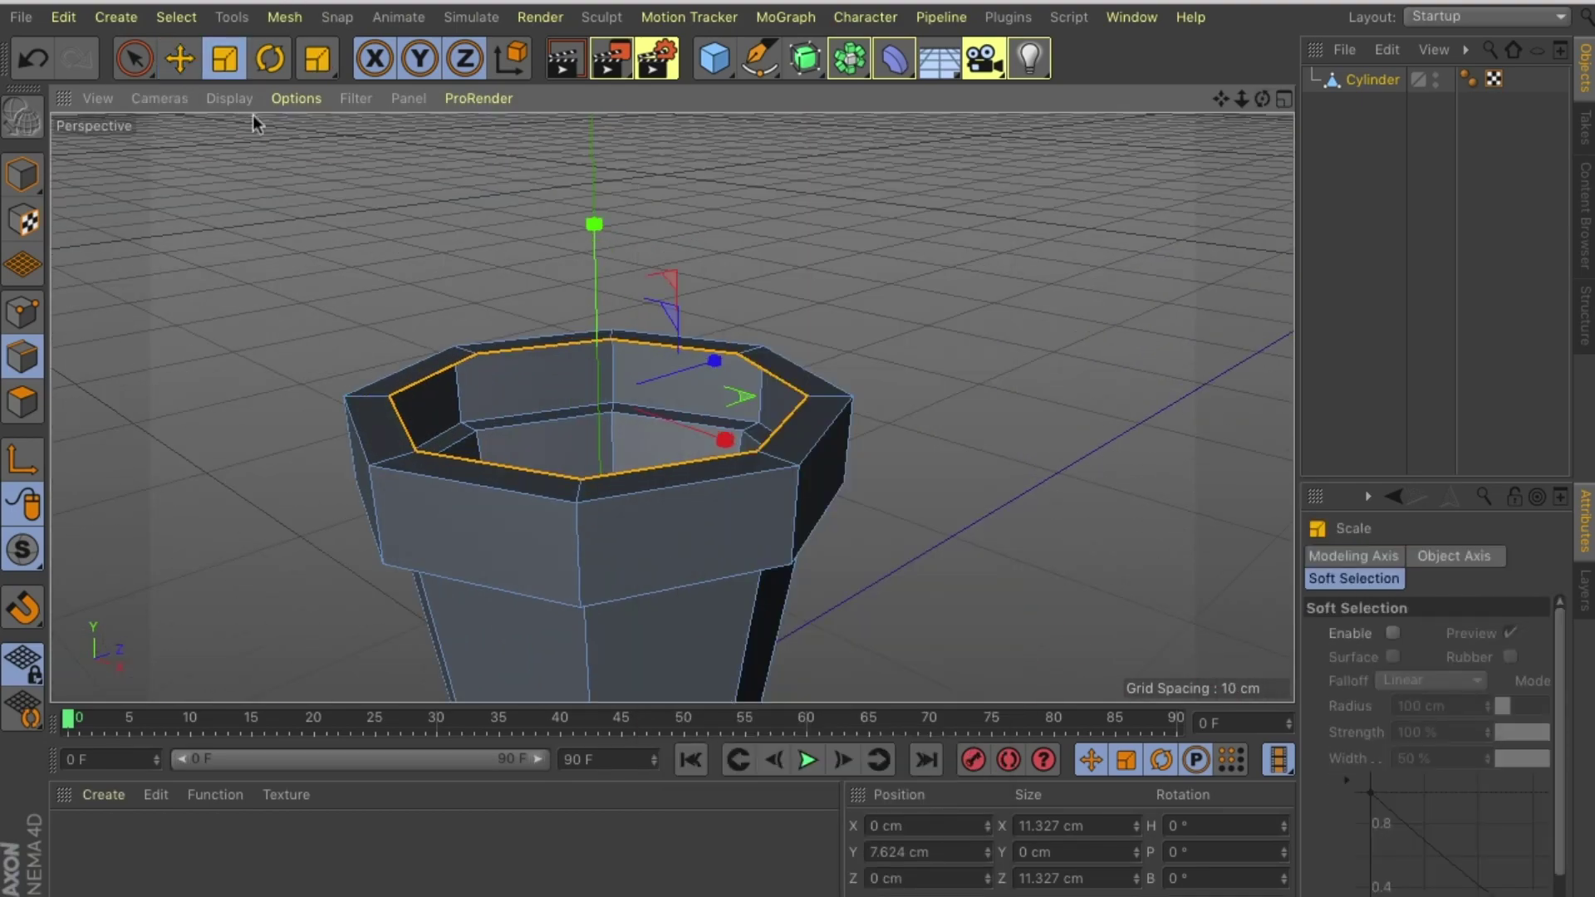
key(e)
key(t)
drag(549, 365, 587, 384)
Extrude the inner loop, sink it into the pot, then extrude and shrink it toward the centre
right_click(917, 390)
click(964, 759)
key(e)
drag(513, 237, 515, 324)
scroll(747, 390, up, 3)
right_click(743, 391)
click(963, 749)
click(1368, 868)
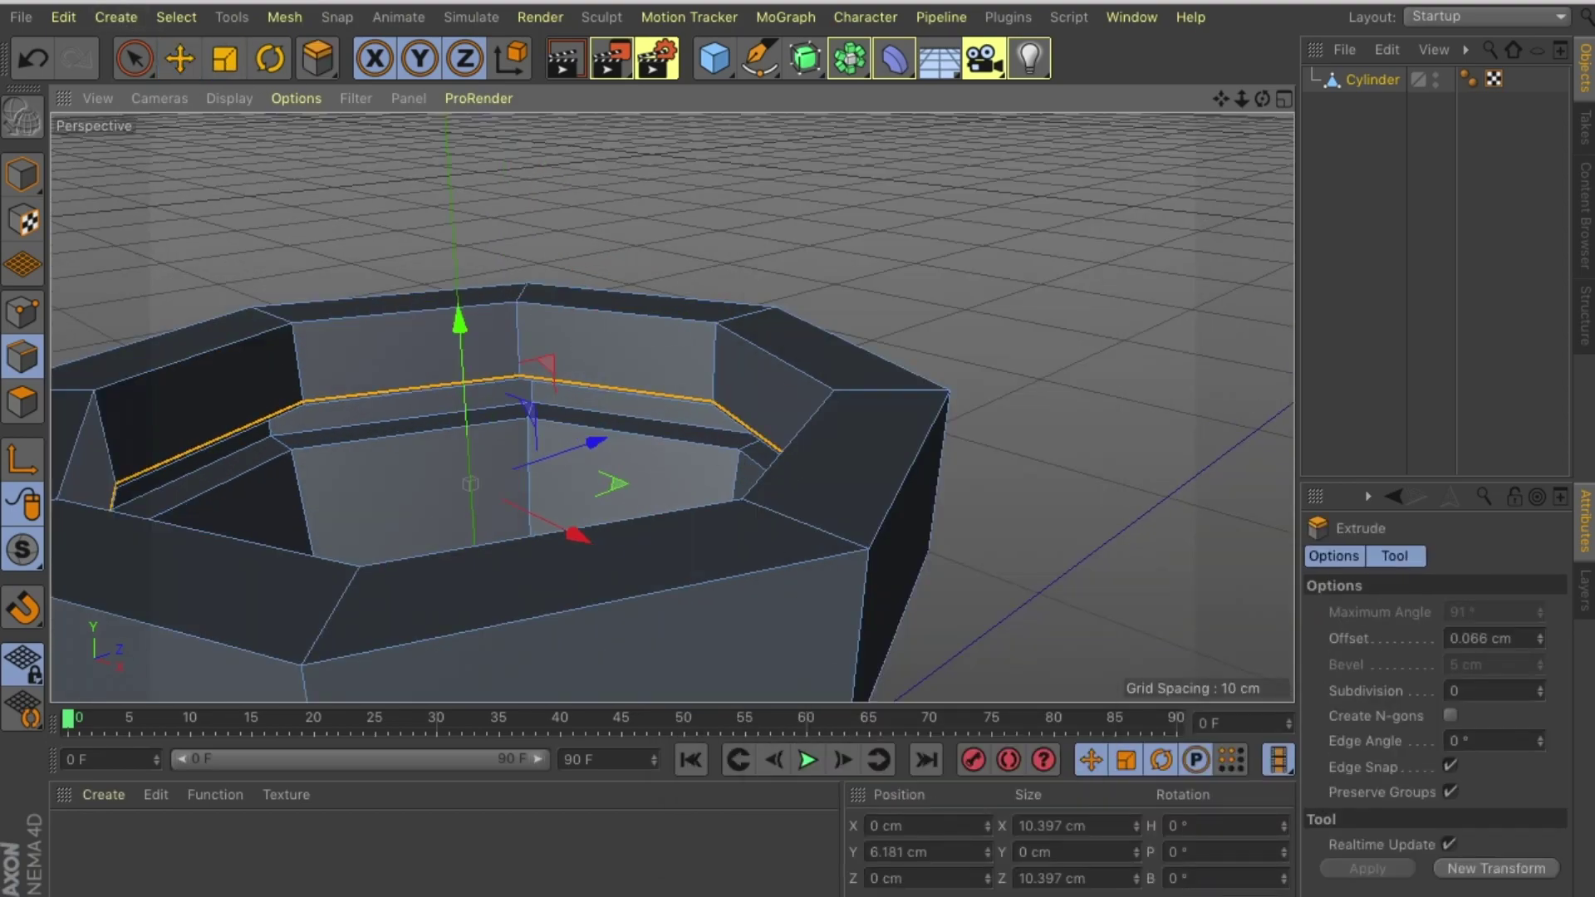
key(t)
drag(601, 494, 552, 374)
Raise the loop above the ledge into an octagonal collar 5.585 cm wide at 8.41 cm
key(e)
drag(455, 320, 452, 291)
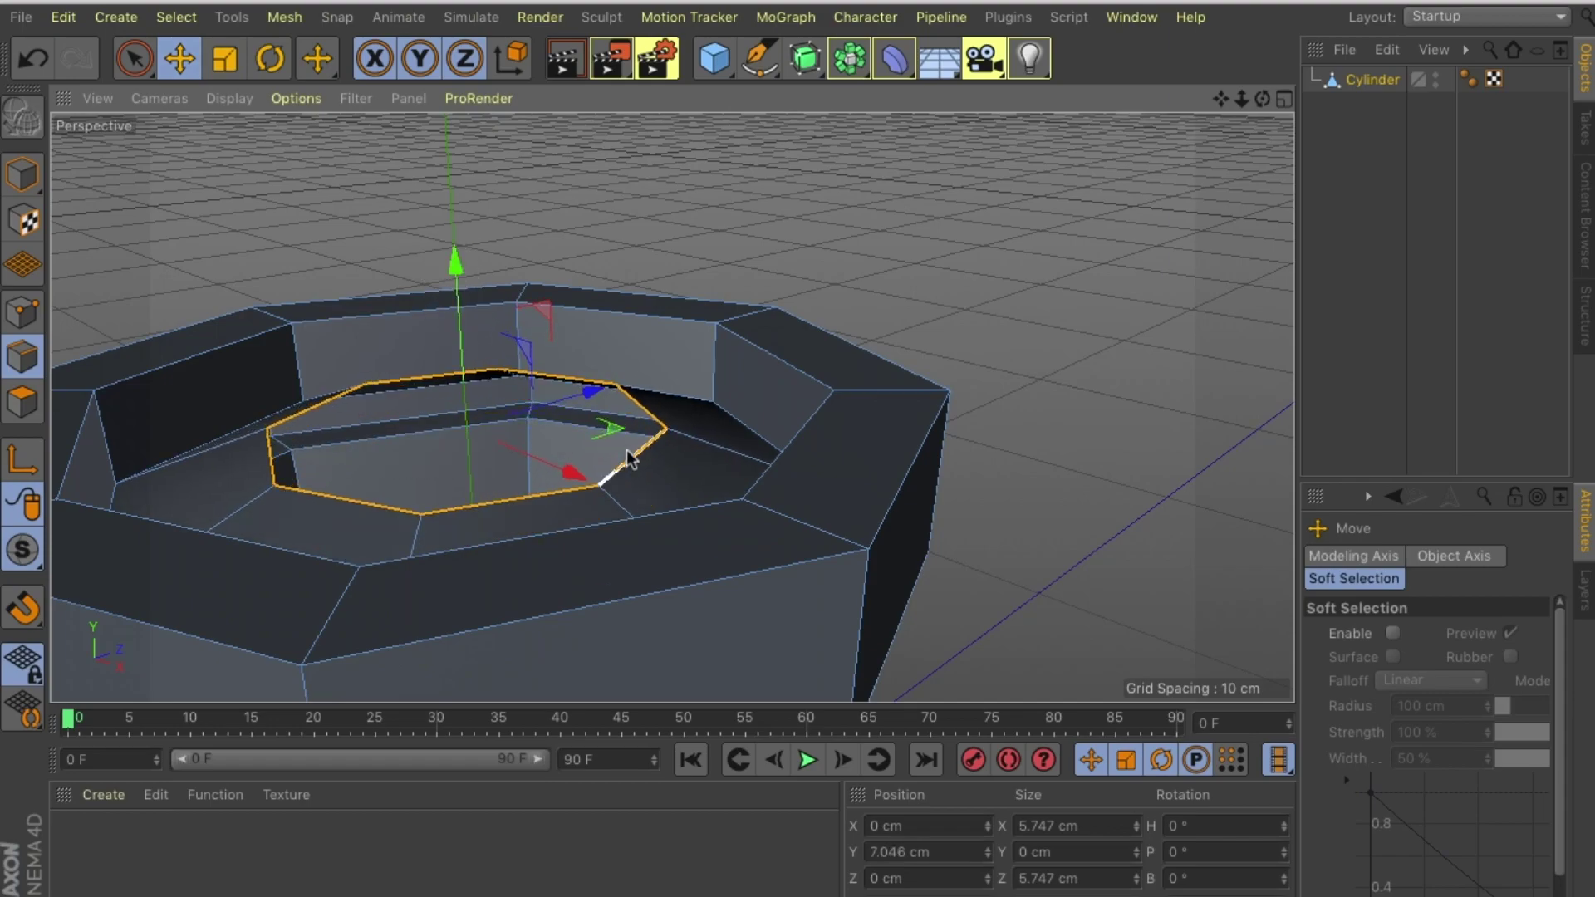
right_click(618, 391)
click(831, 750)
click(172, 72)
scroll(521, 492, down, 3)
drag(521, 532, 522, 492)
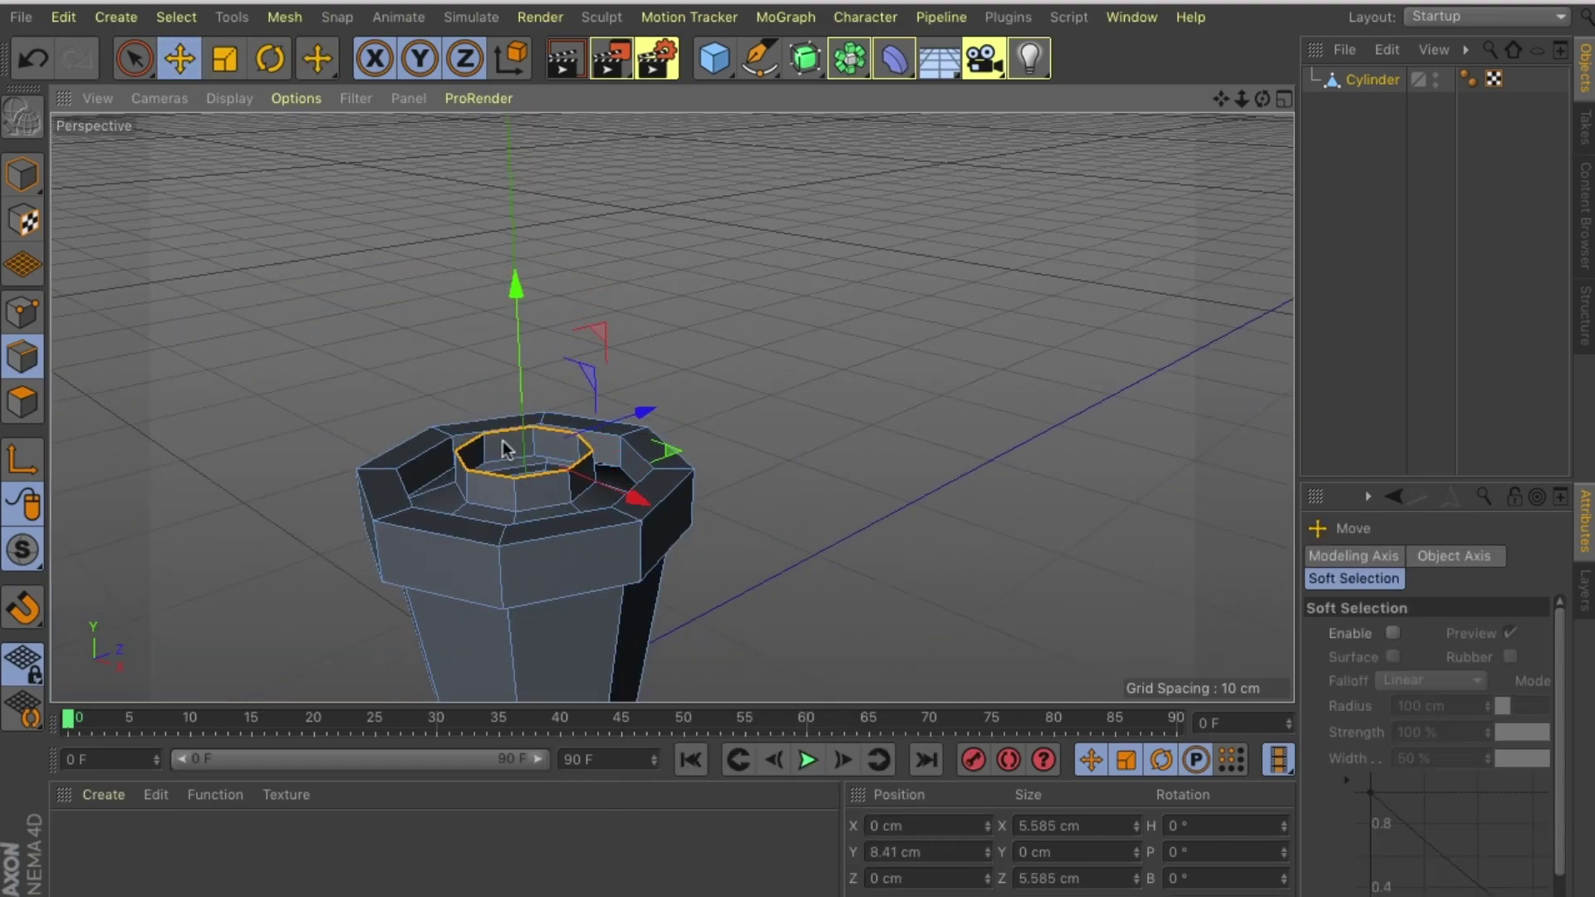
right_click(598, 490)
key(h)
click(1357, 79)
click(1426, 559)
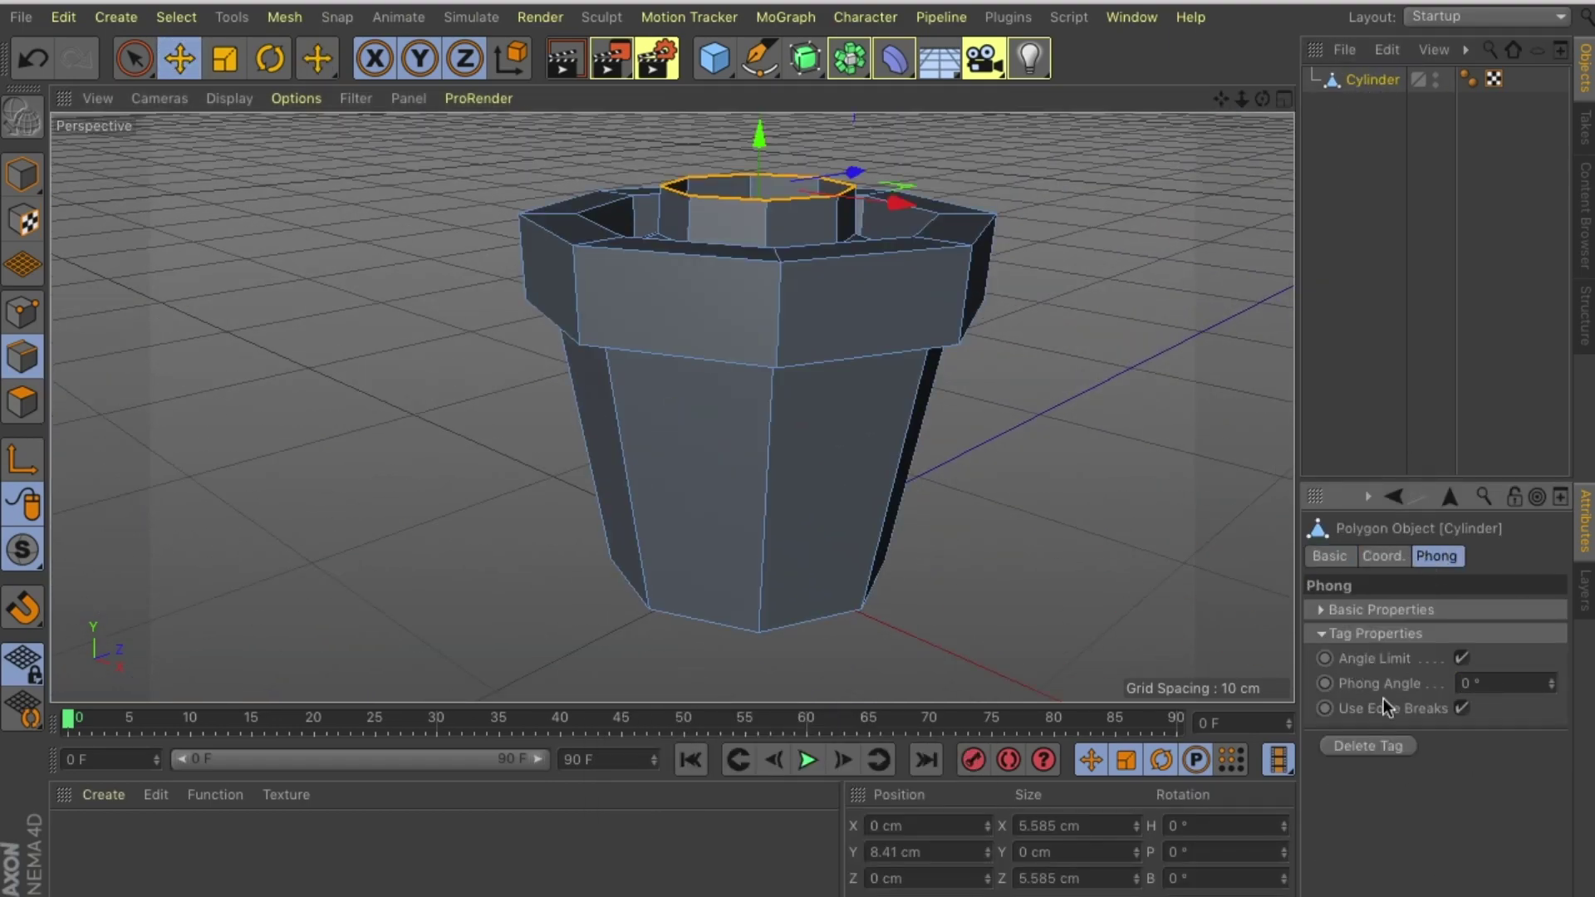
Widen the small top loop slightly and extrude it upward
scroll(752, 228, up, 3)
right_click(644, 162)
key(Escape)
scroll(758, 249, down, 1)
key(t)
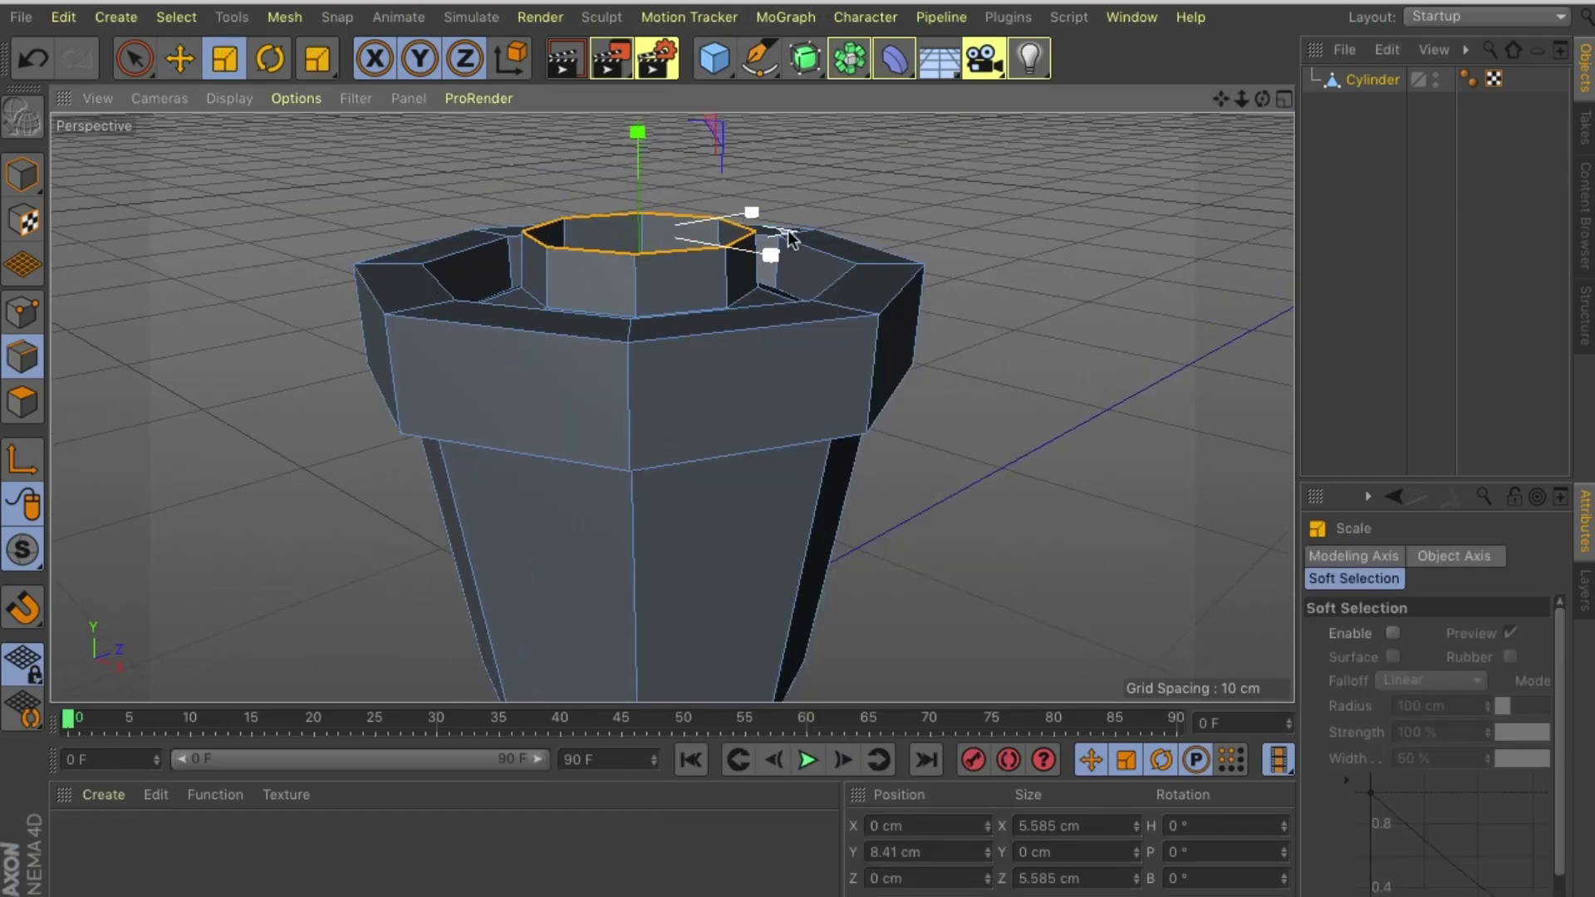
drag(758, 250, 969, 233)
right_click(660, 249)
click(758, 758)
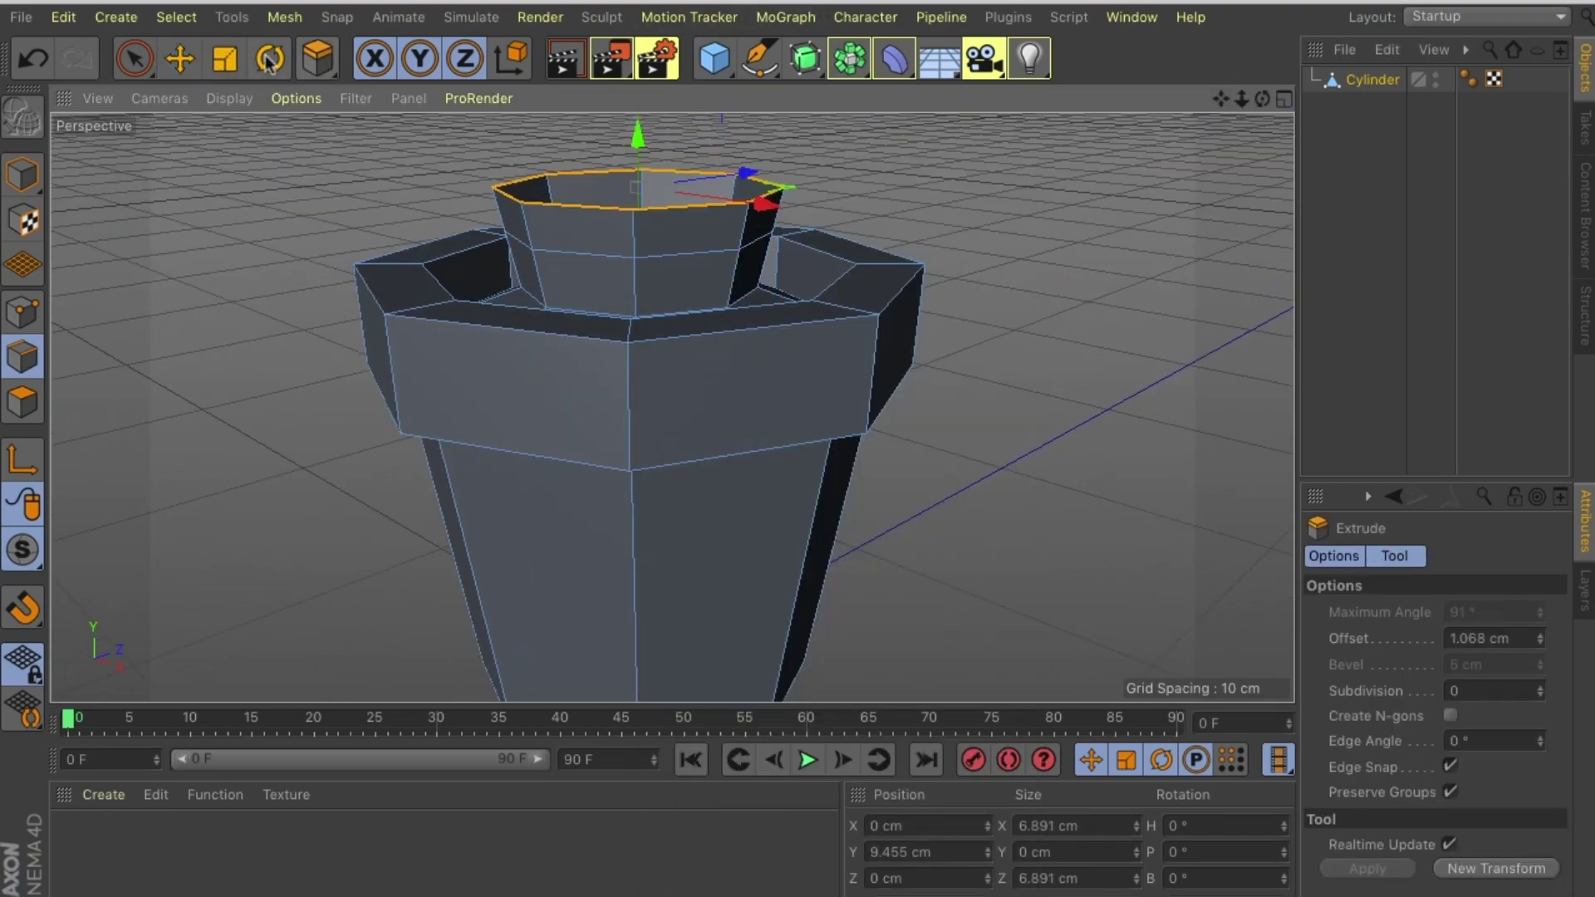
key(e)
scroll(659, 167, down, 3)
Raise the top loop to lengthen the stem to about 21.85 cm
alt+drag(1139, 124, 669, 409)
key(h)
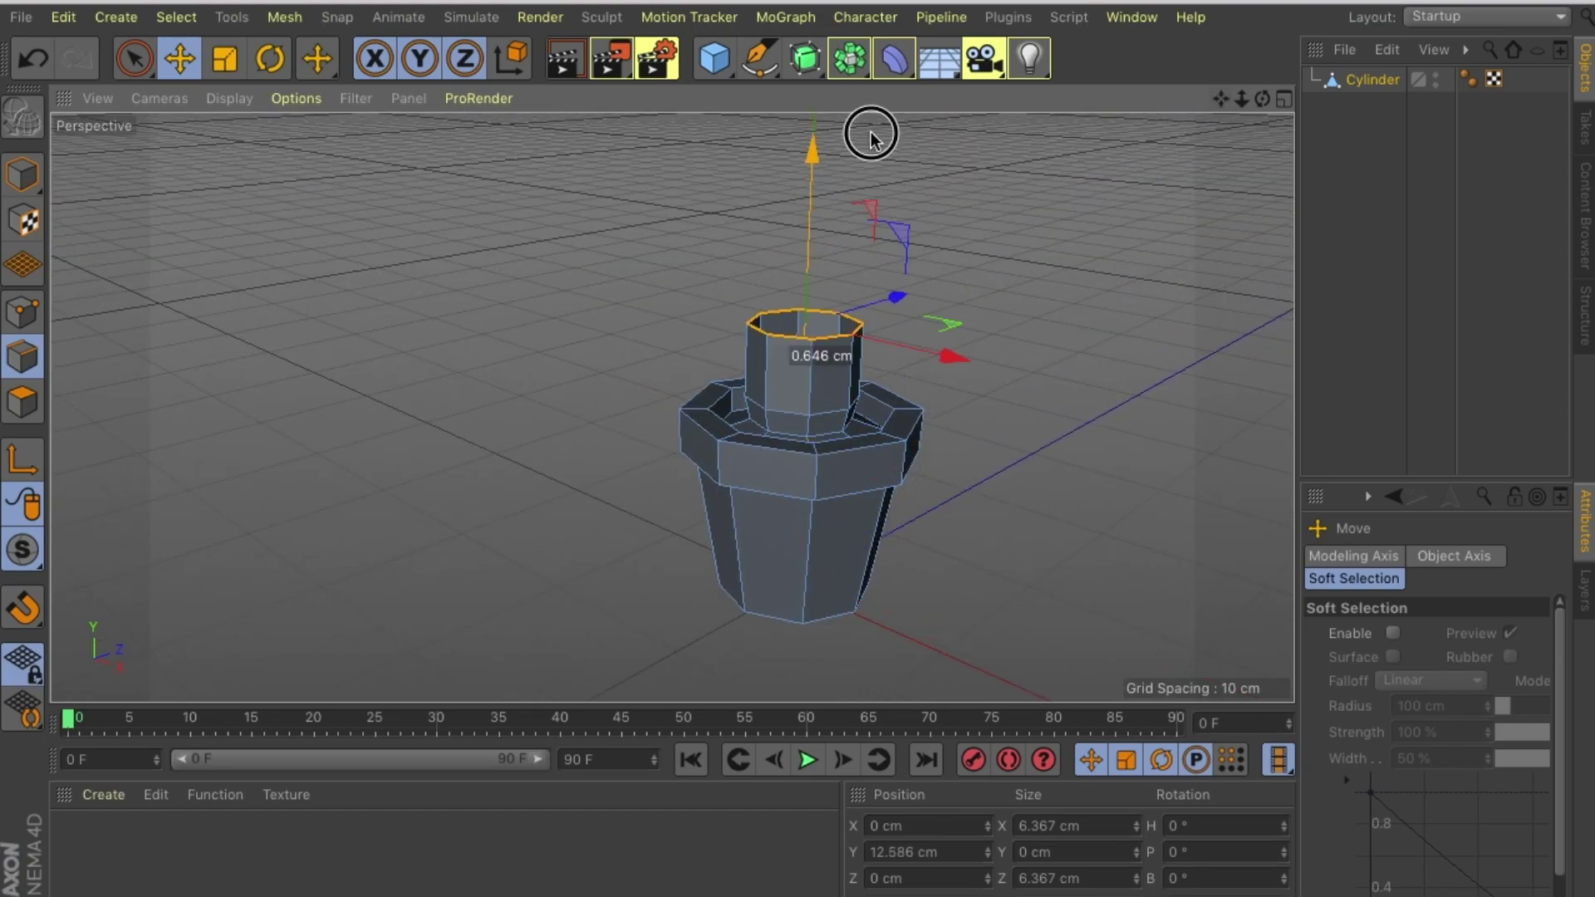
drag(871, 137, 872, 66)
key(h)
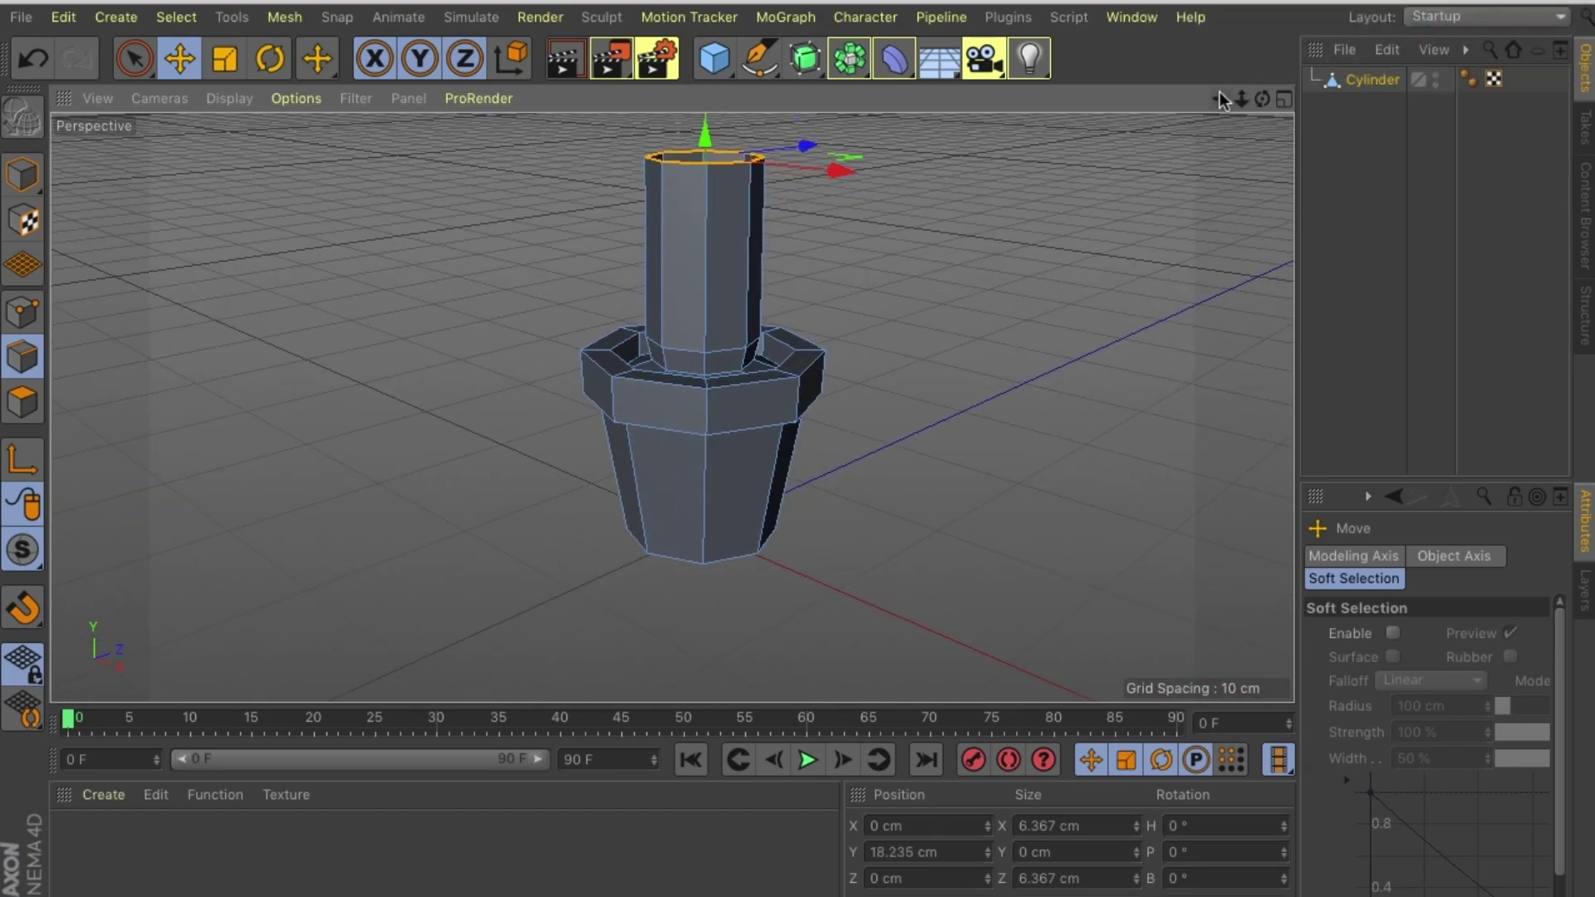
drag(1219, 94, 1203, 101)
alt+drag(693, 177, 693, 236)
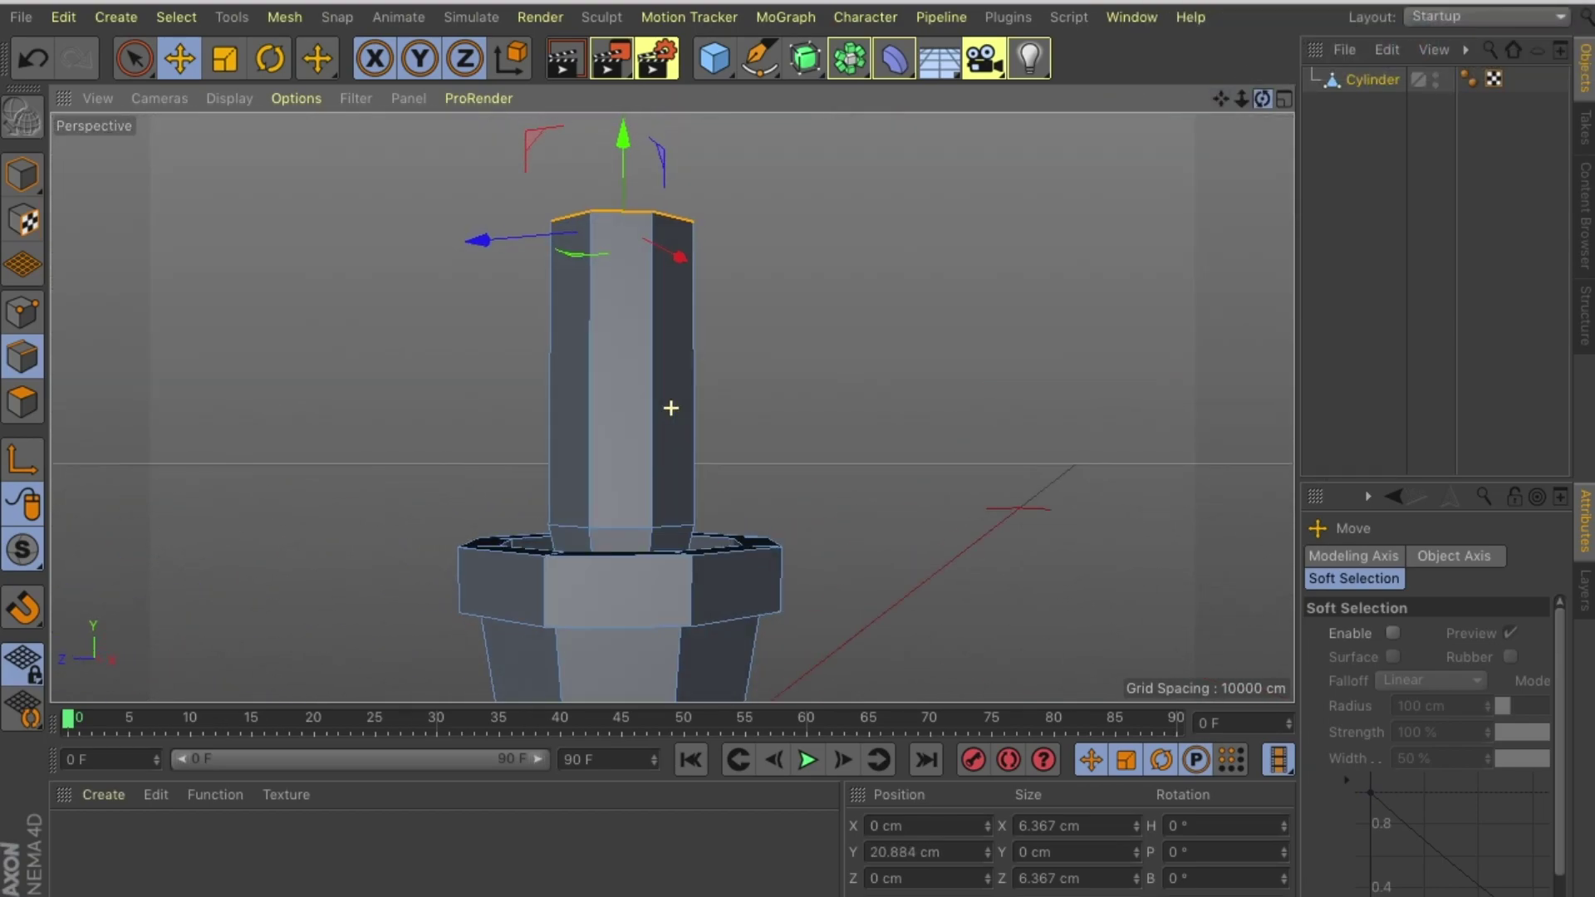
Extrude the top loop again and scale it down to 4.328 cm to taper the stem
right_click(693, 237)
click(748, 751)
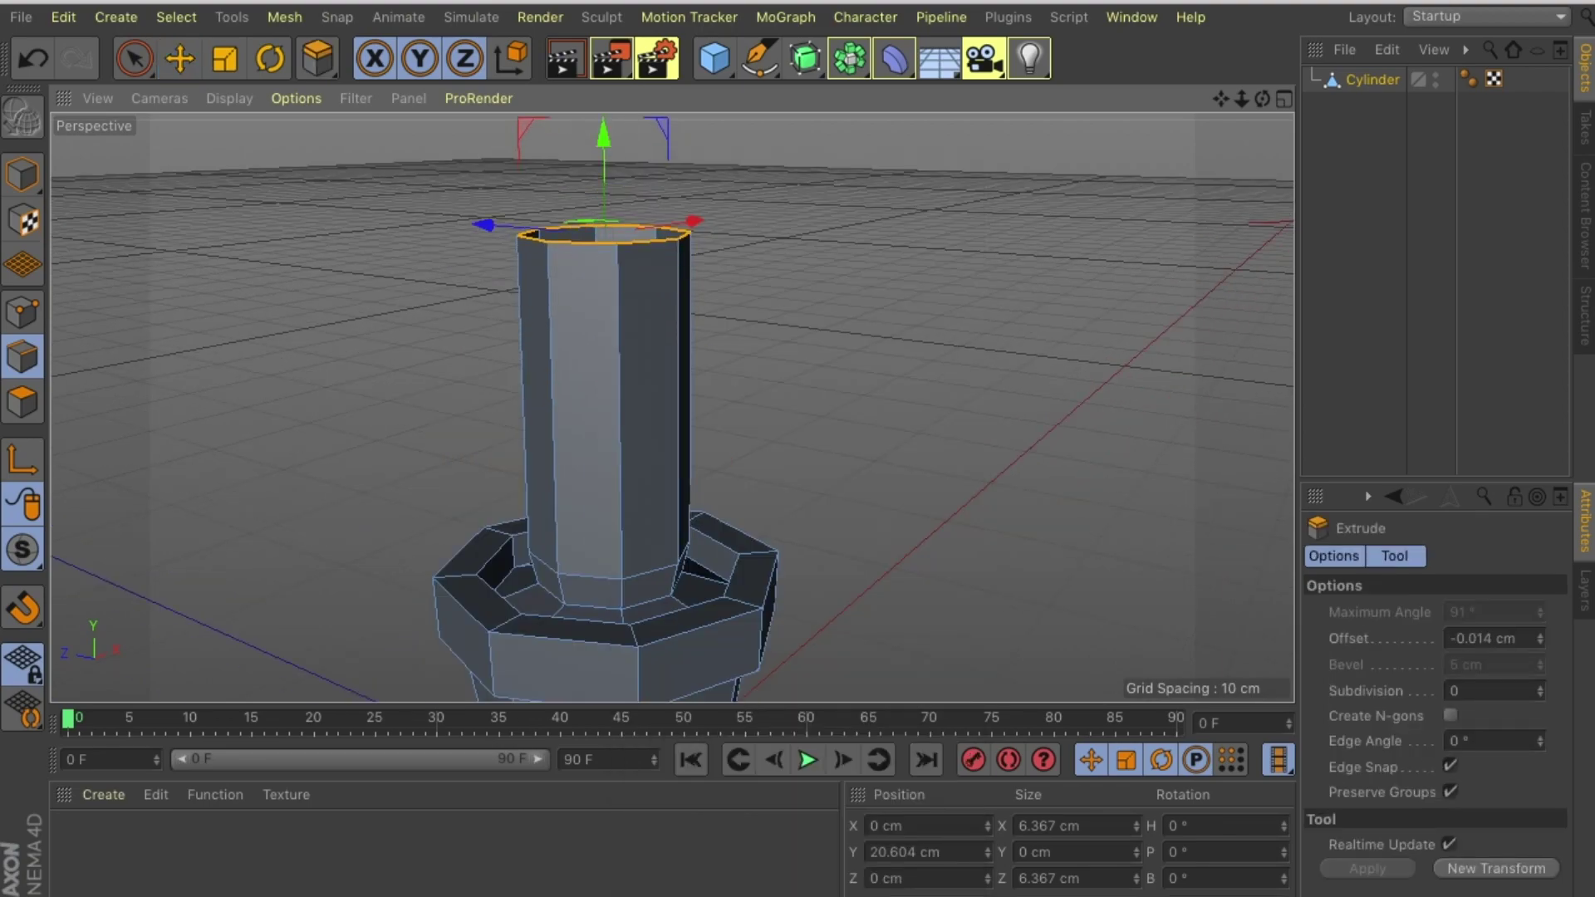
key(t)
mouse_move(693, 237)
mouse_down()
mouse_move(656, 249)
mouse_move(670, 410)
mouse_move(647, 217)
mouse_up()
right_click(648, 218)
Select the stem's top rim edge loop and extrude it inward
click(677, 730)
key(d)
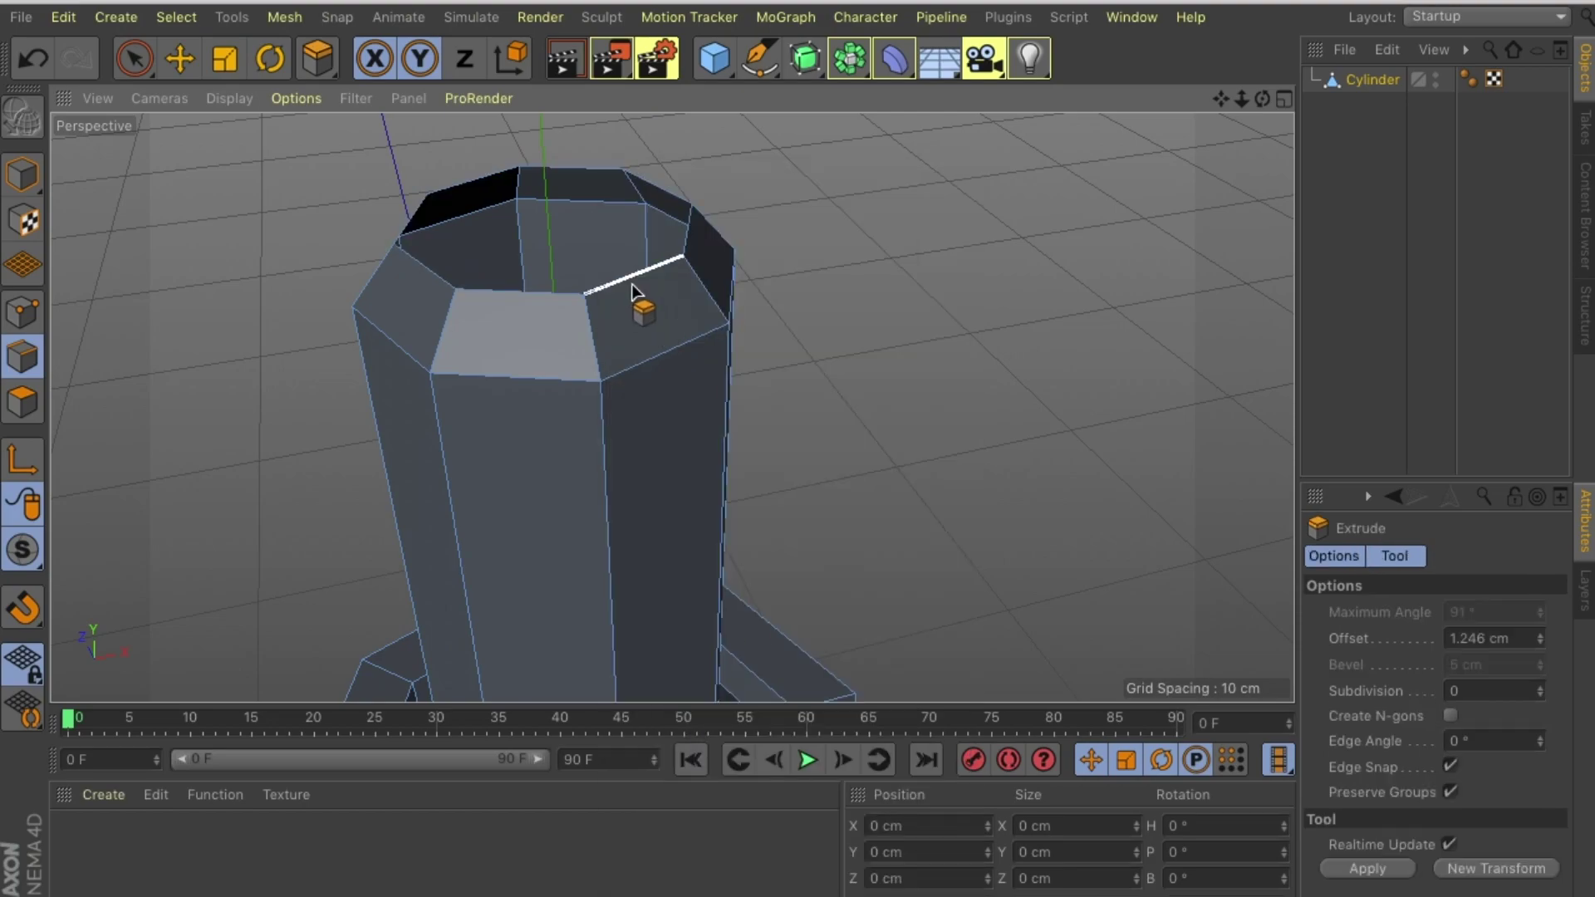
click(176, 16)
click(208, 196)
click(656, 179)
right_click(660, 167)
click(698, 758)
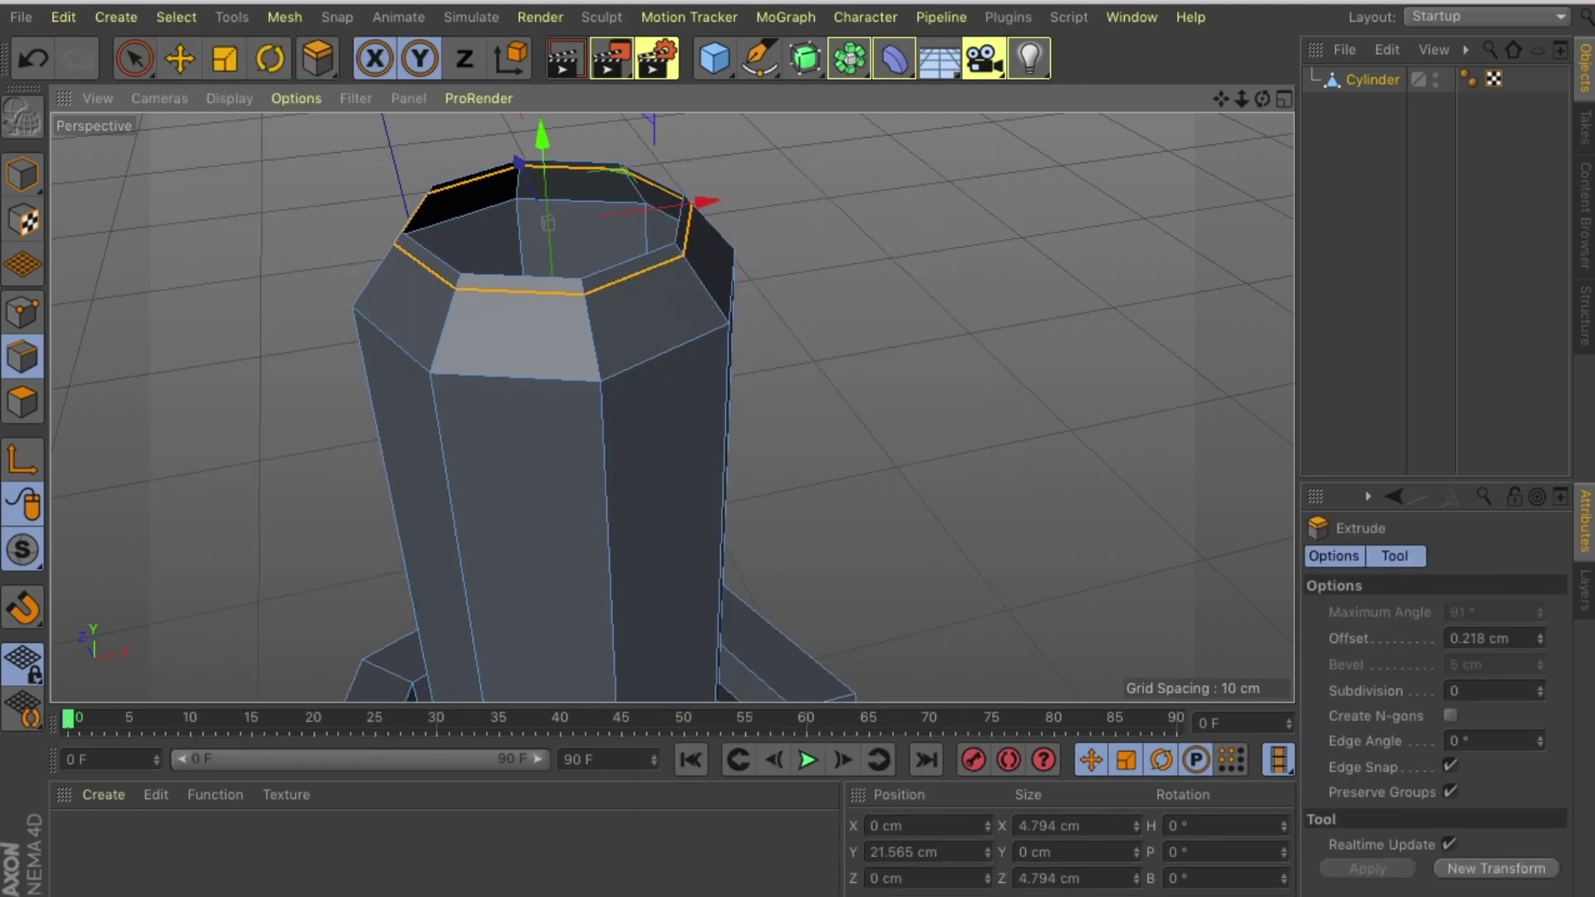
Collapse the inner top loop into a single centre point to cap the top
click(177, 17)
click(196, 199)
right_click(581, 198)
click(639, 839)
key(e)
From a low side angle, select the stem's bottom edge loop and extrude it
alt+drag(671, 408, 632, 499)
scroll(632, 498, up, 5)
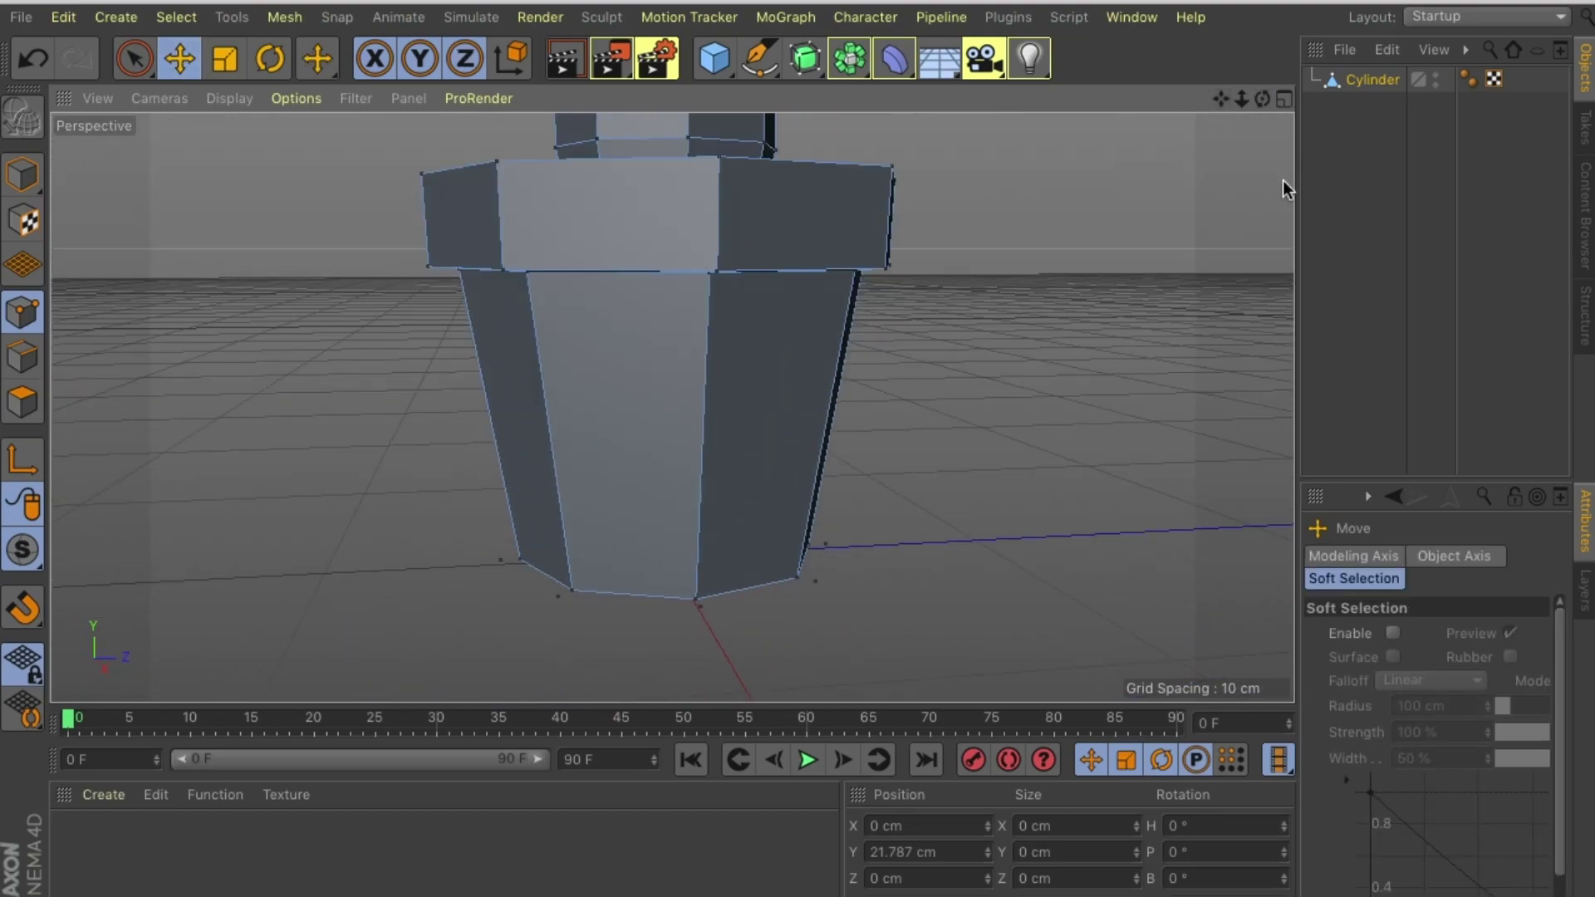
scroll(616, 545, up, 3)
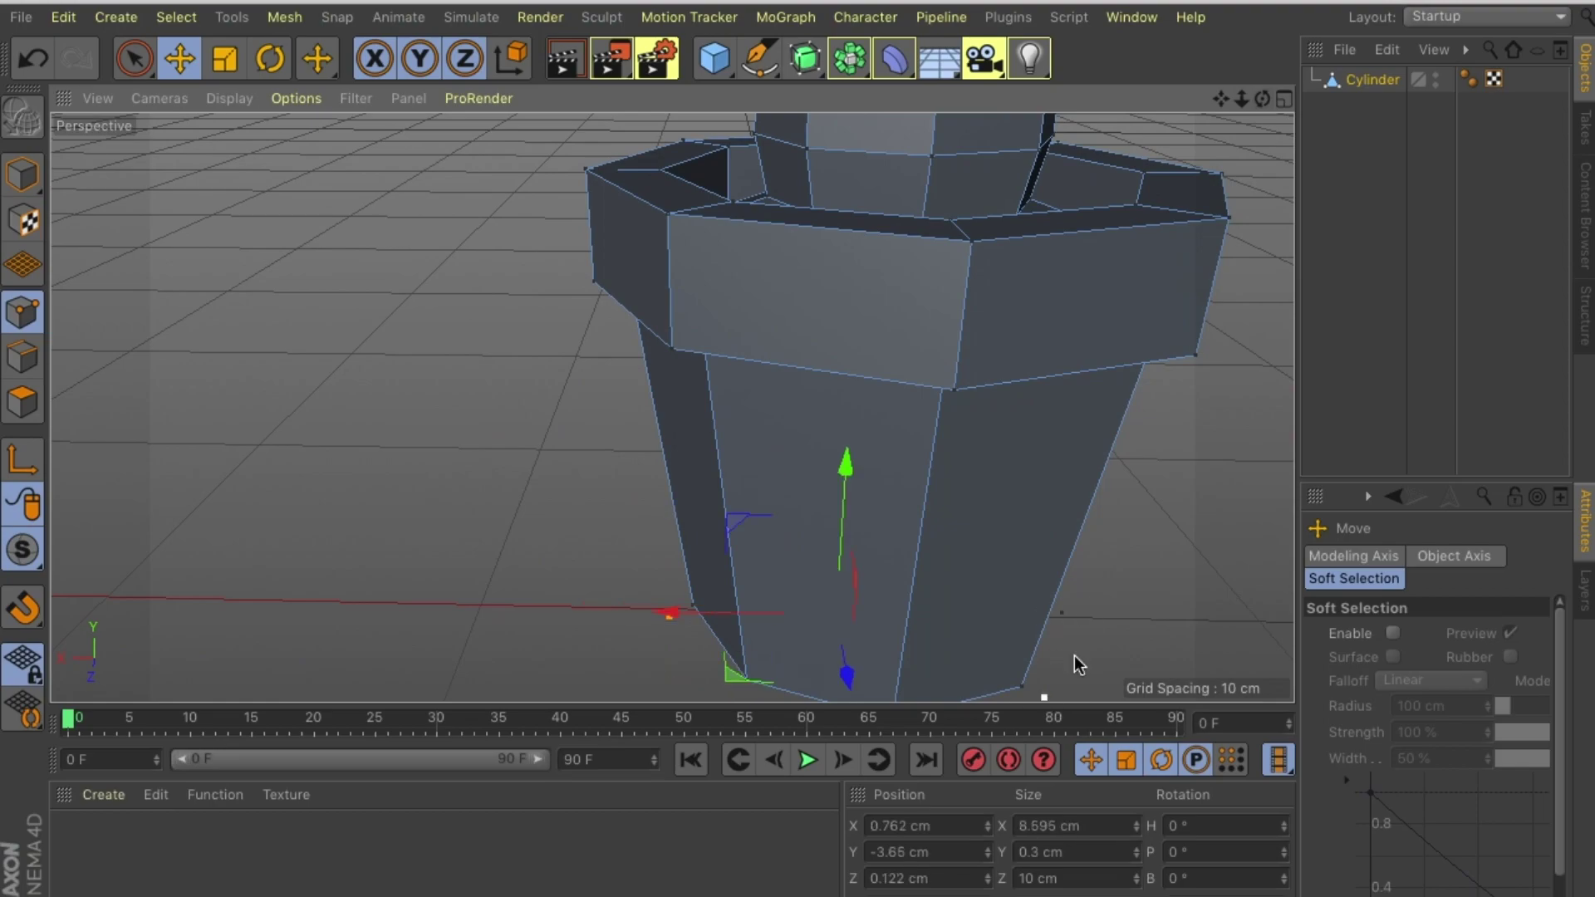
mouse_move(809, 505)
alt+mouse_down()
mouse_move(1052, 600)
mouse_move(1019, 512)
mouse_move(670, 410)
mouse_move(669, 349)
alt+mouse_up()
click(1019, 511)
click(176, 16)
click(218, 149)
click(744, 438)
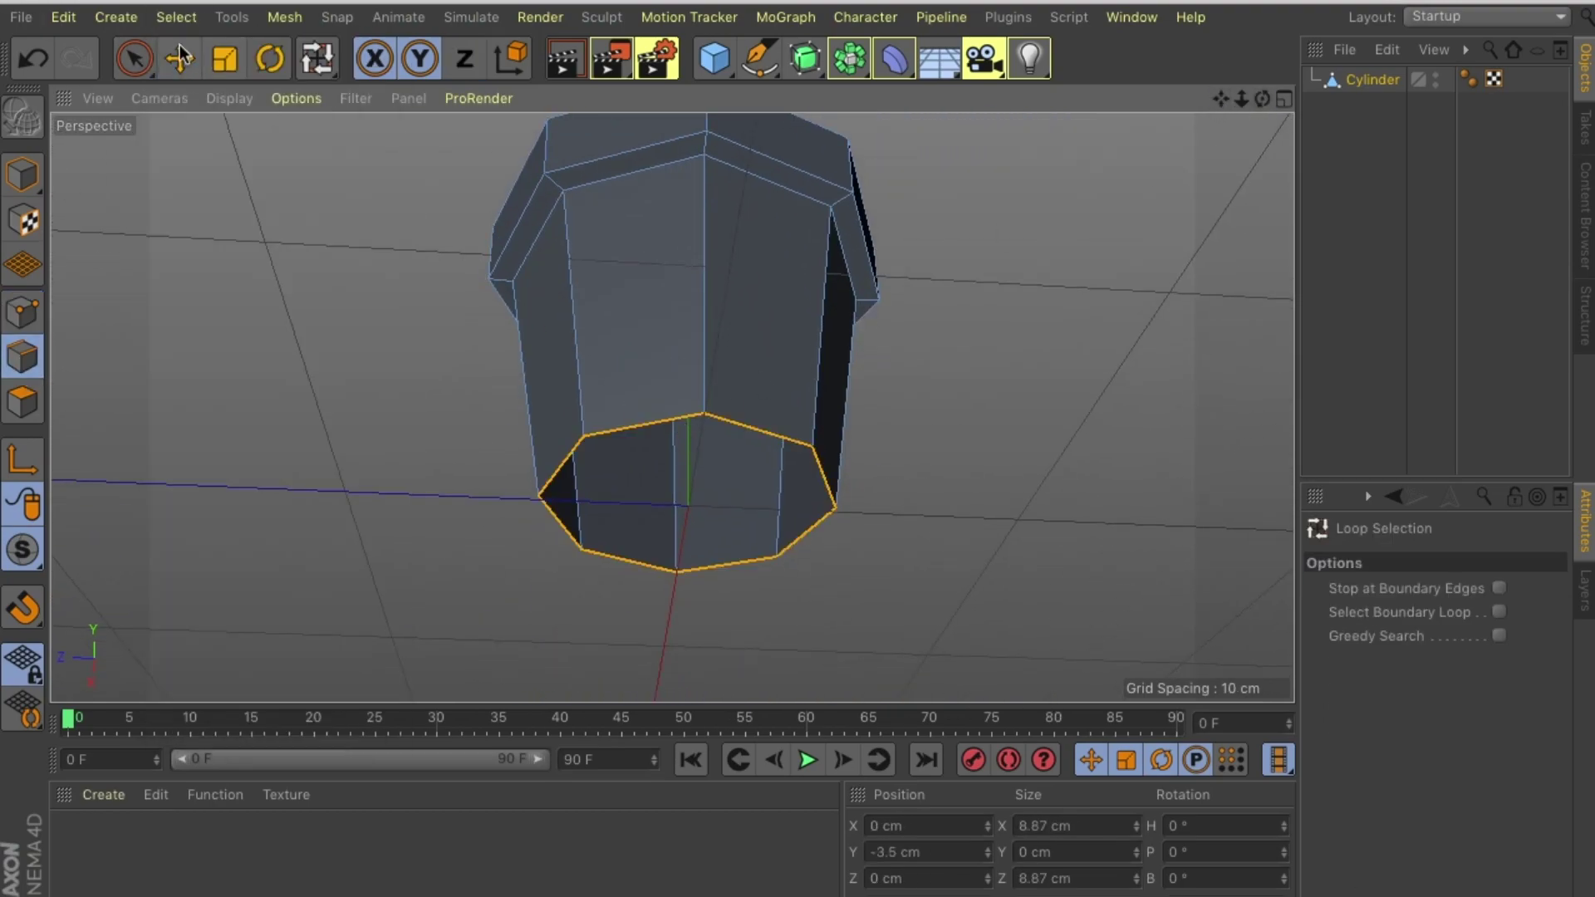
key(d)
click(179, 61)
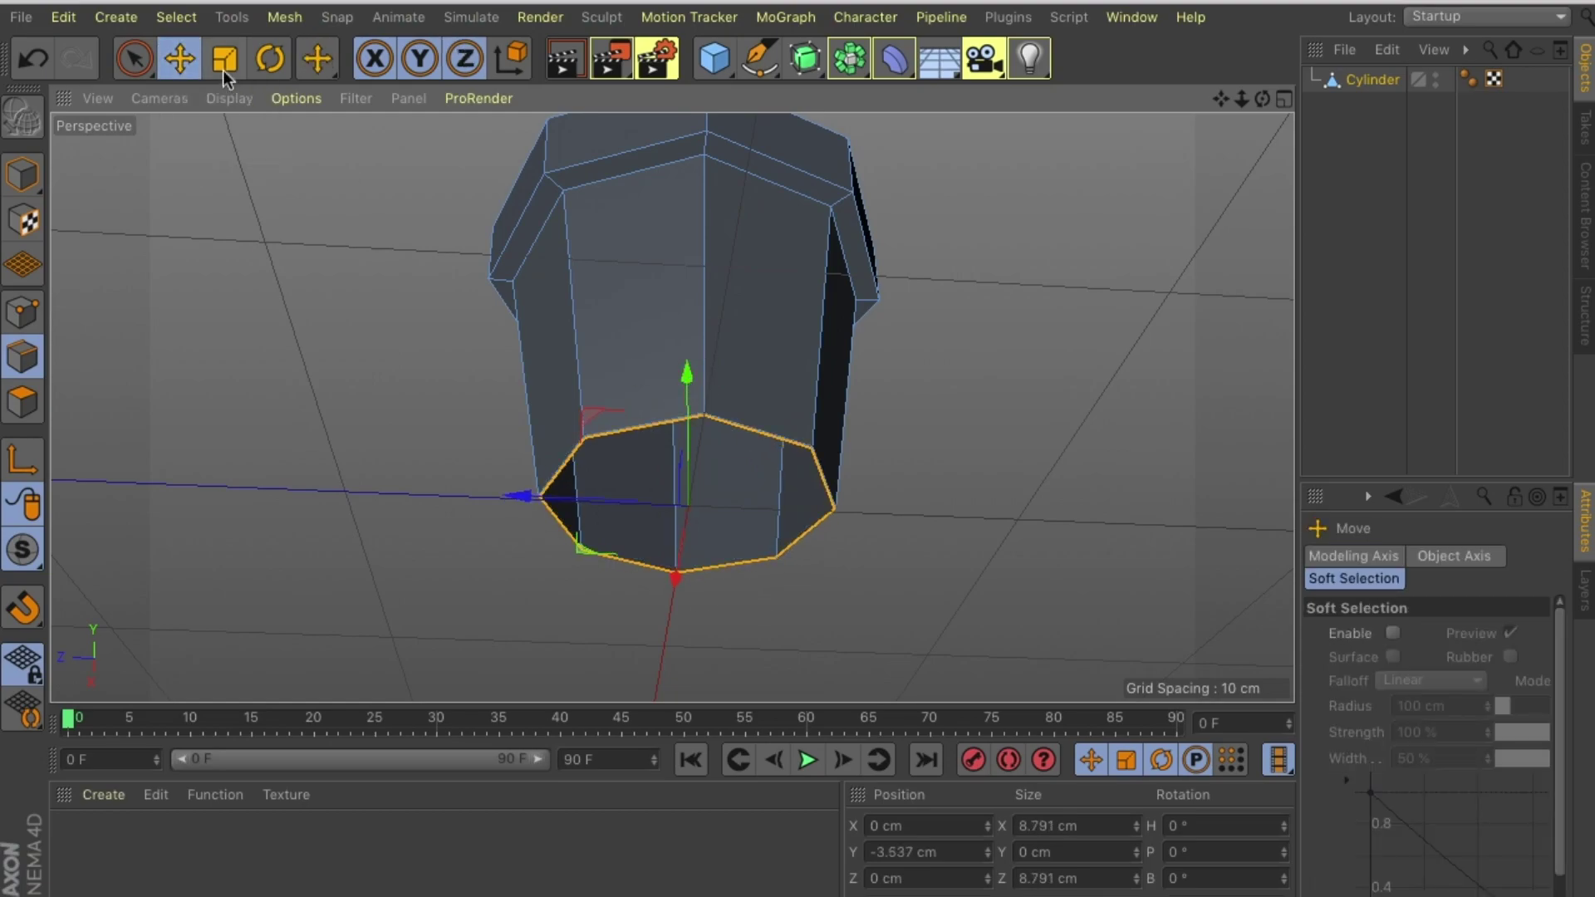
Collapse the bottom loop into a single point, closing the base
click(24, 314)
key(u)
key(l)
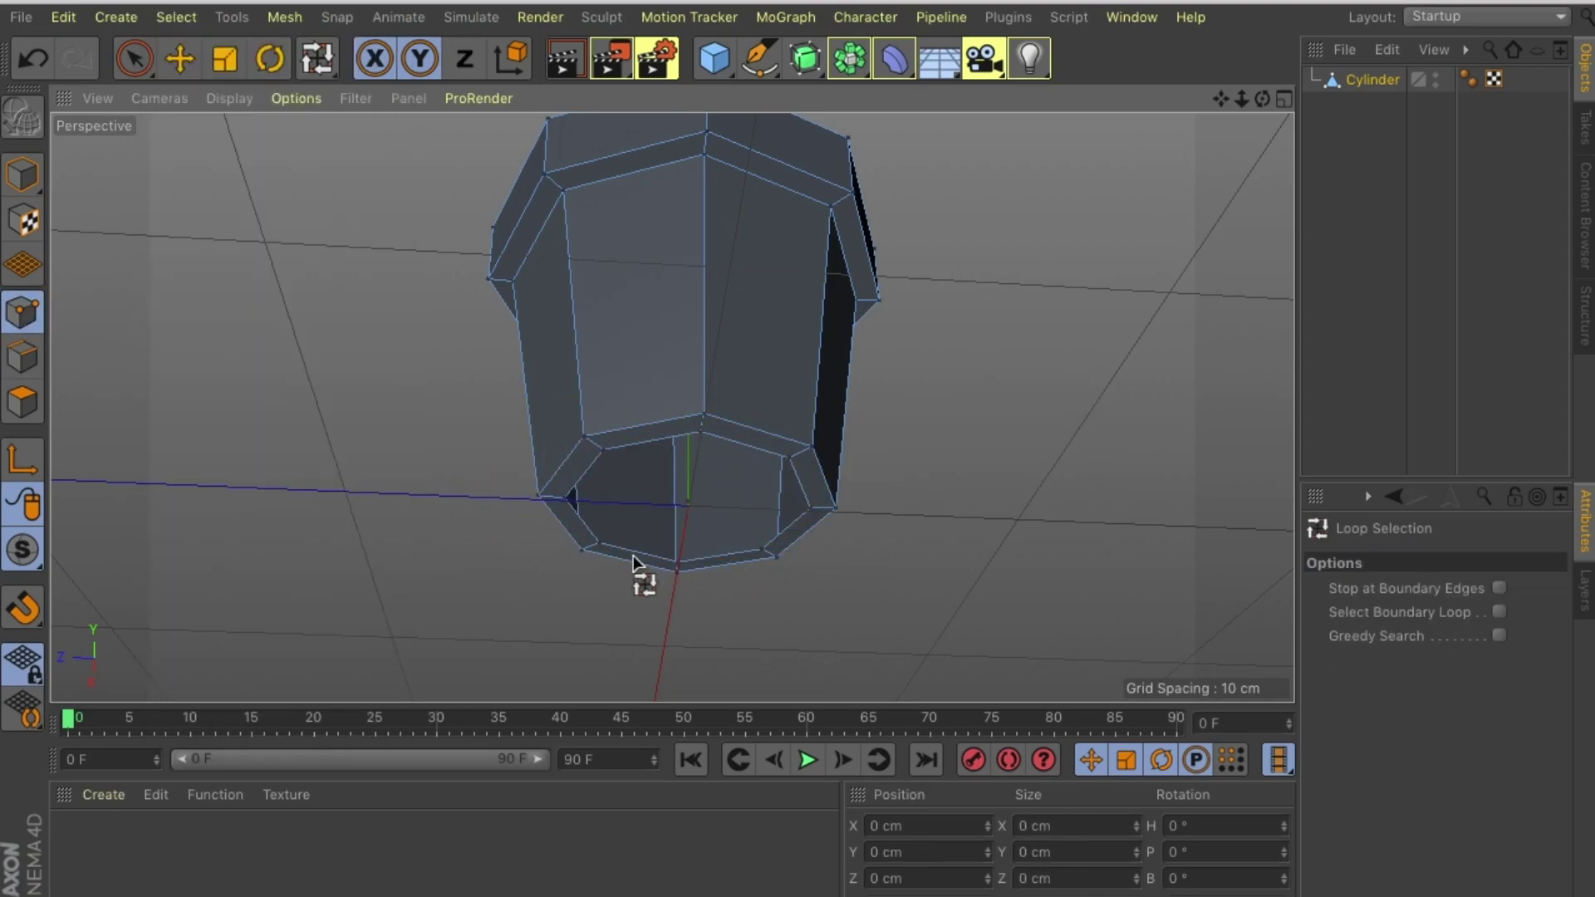
key(u)
key(c)
key(e)
Place a horizontal loop cut low on the stem
alt+drag(687, 371, 671, 407)
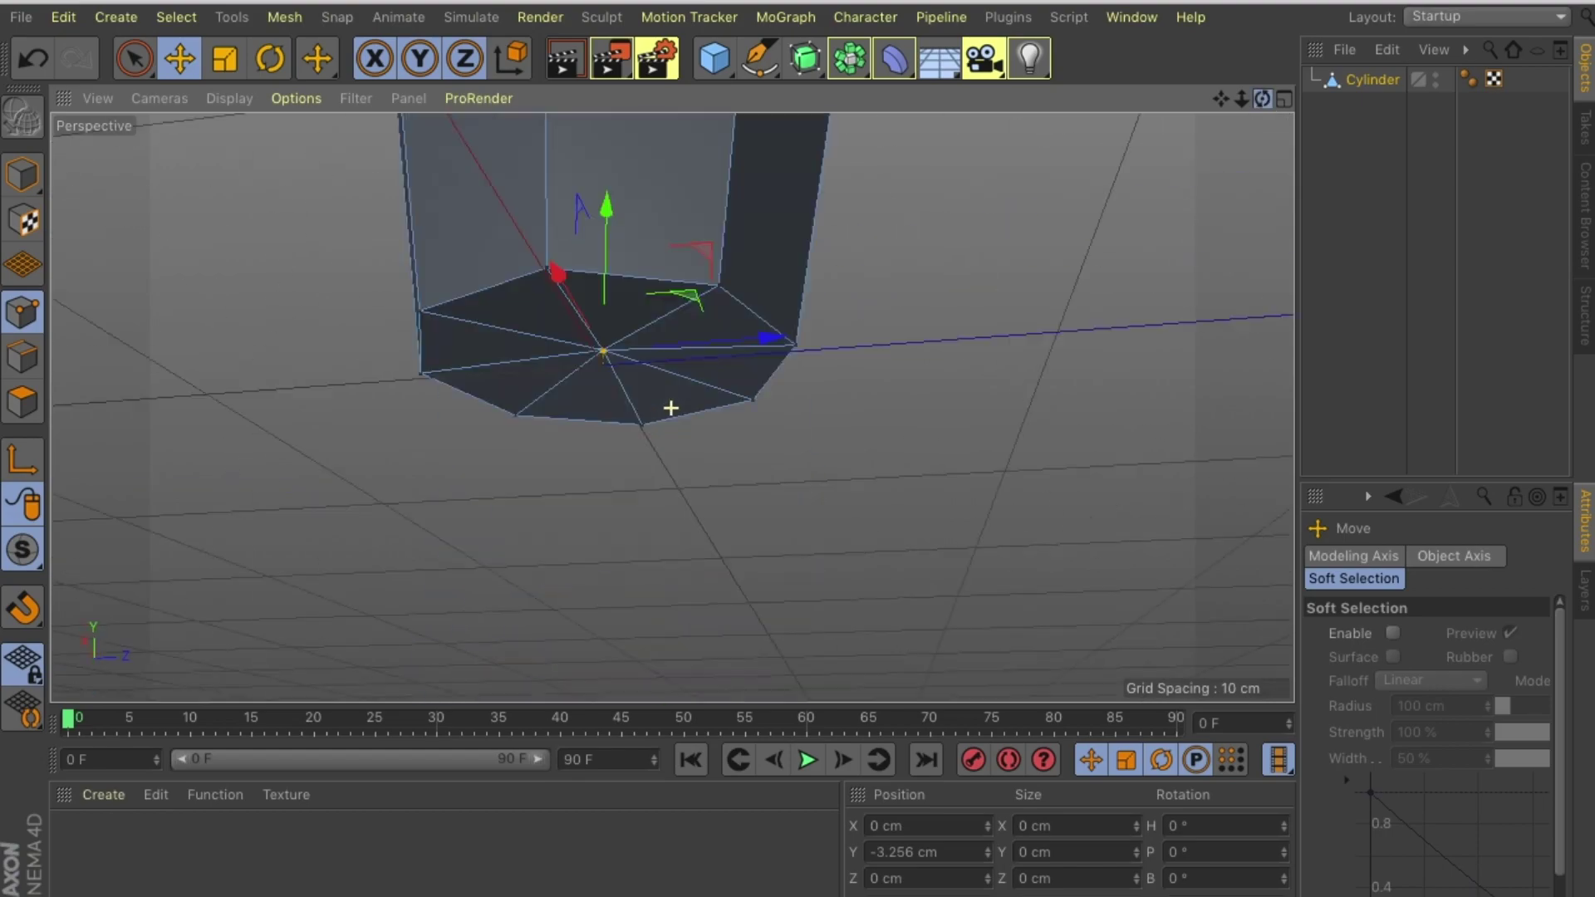
mouse_move(641, 252)
alt+mouse_down()
mouse_move(1157, 48)
mouse_move(858, 164)
mouse_move(680, 355)
mouse_move(670, 409)
mouse_move(900, 246)
mouse_move(545, 374)
alt+mouse_up()
key(k)
key(j)
right_click(518, 203)
click(603, 548)
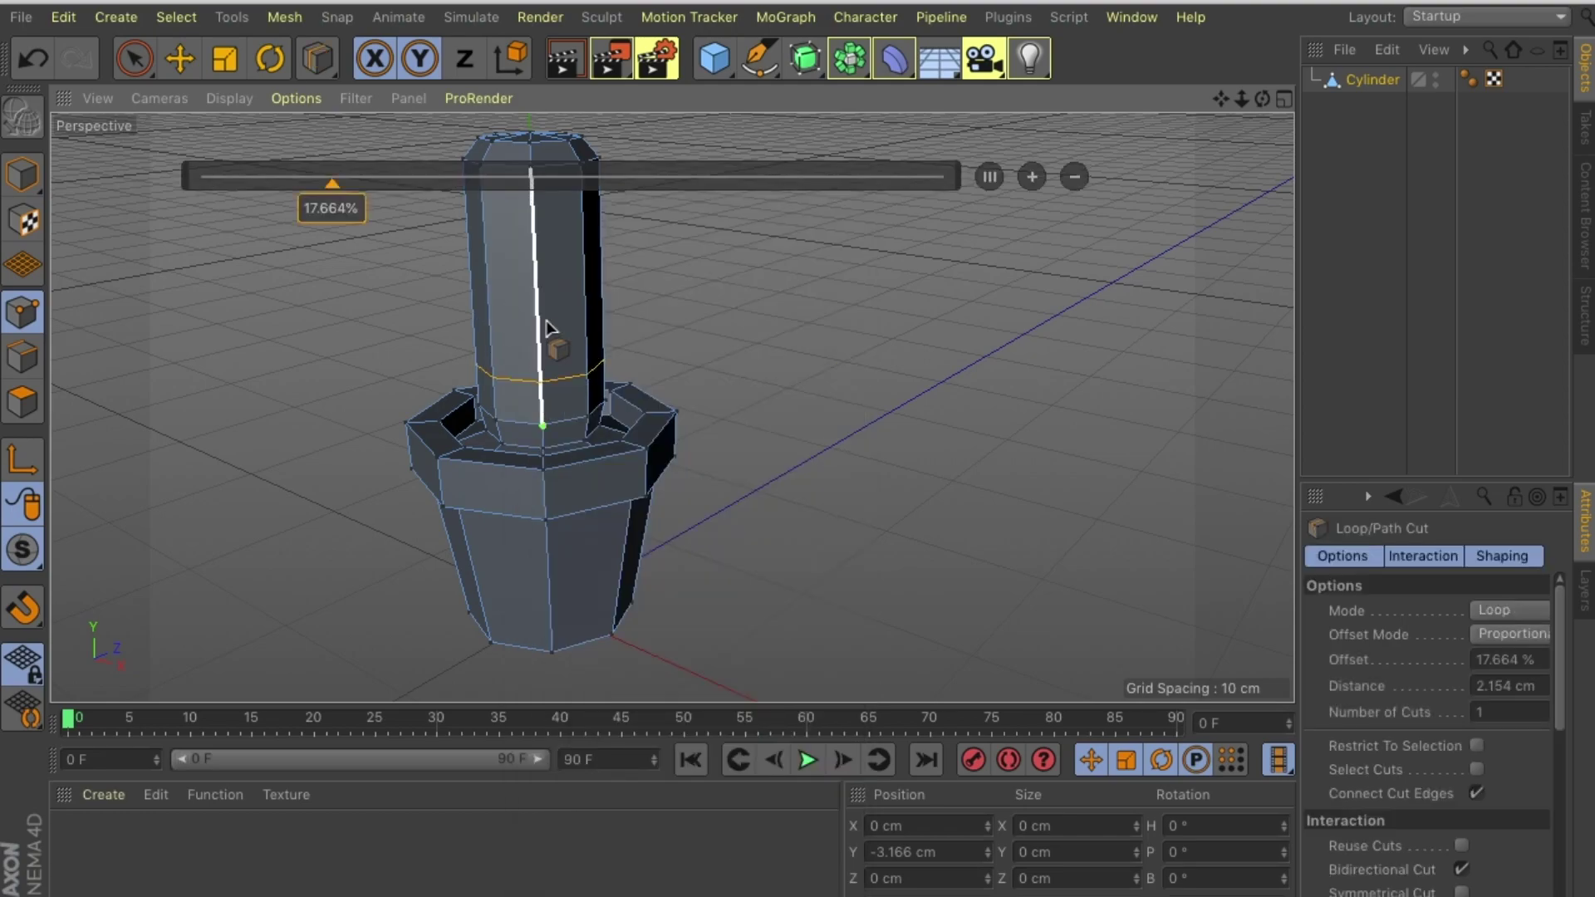
mouse_move(349, 341)
alt+right_down()
mouse_move(1232, 137)
mouse_move(690, 407)
alt+right_up()
click(691, 422)
Add further horizontal loop cuts along the stem's length
key(e)
alt+drag(647, 186, 669, 409)
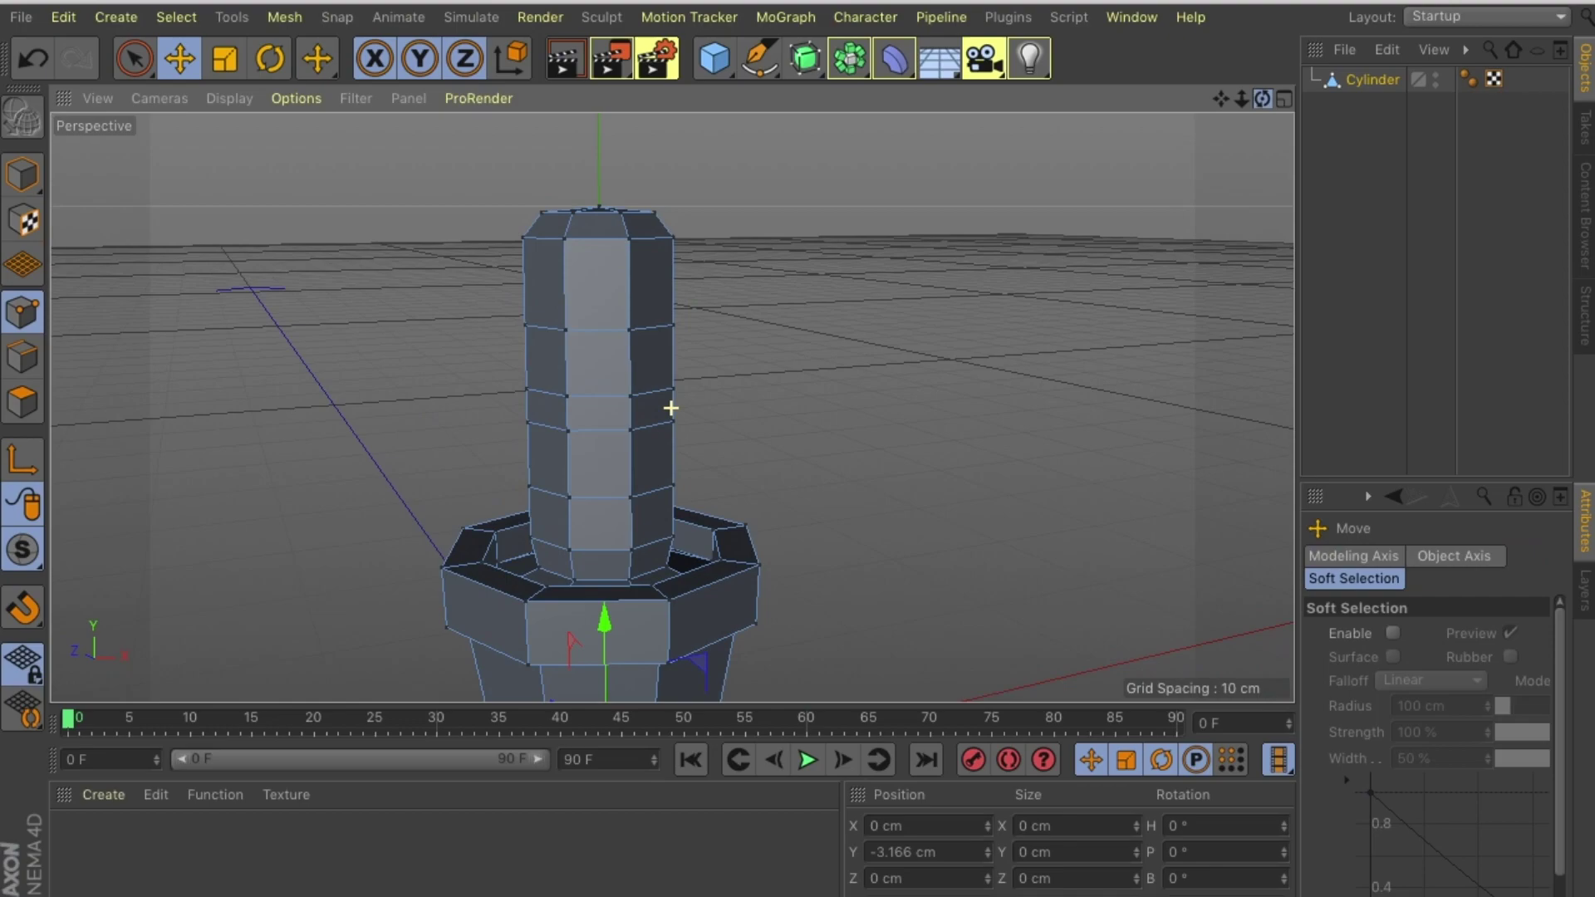
key(Return)
key(Return)
click(599, 510)
alt+right_drag(599, 510, 671, 408)
drag(1259, 96, 1253, 89)
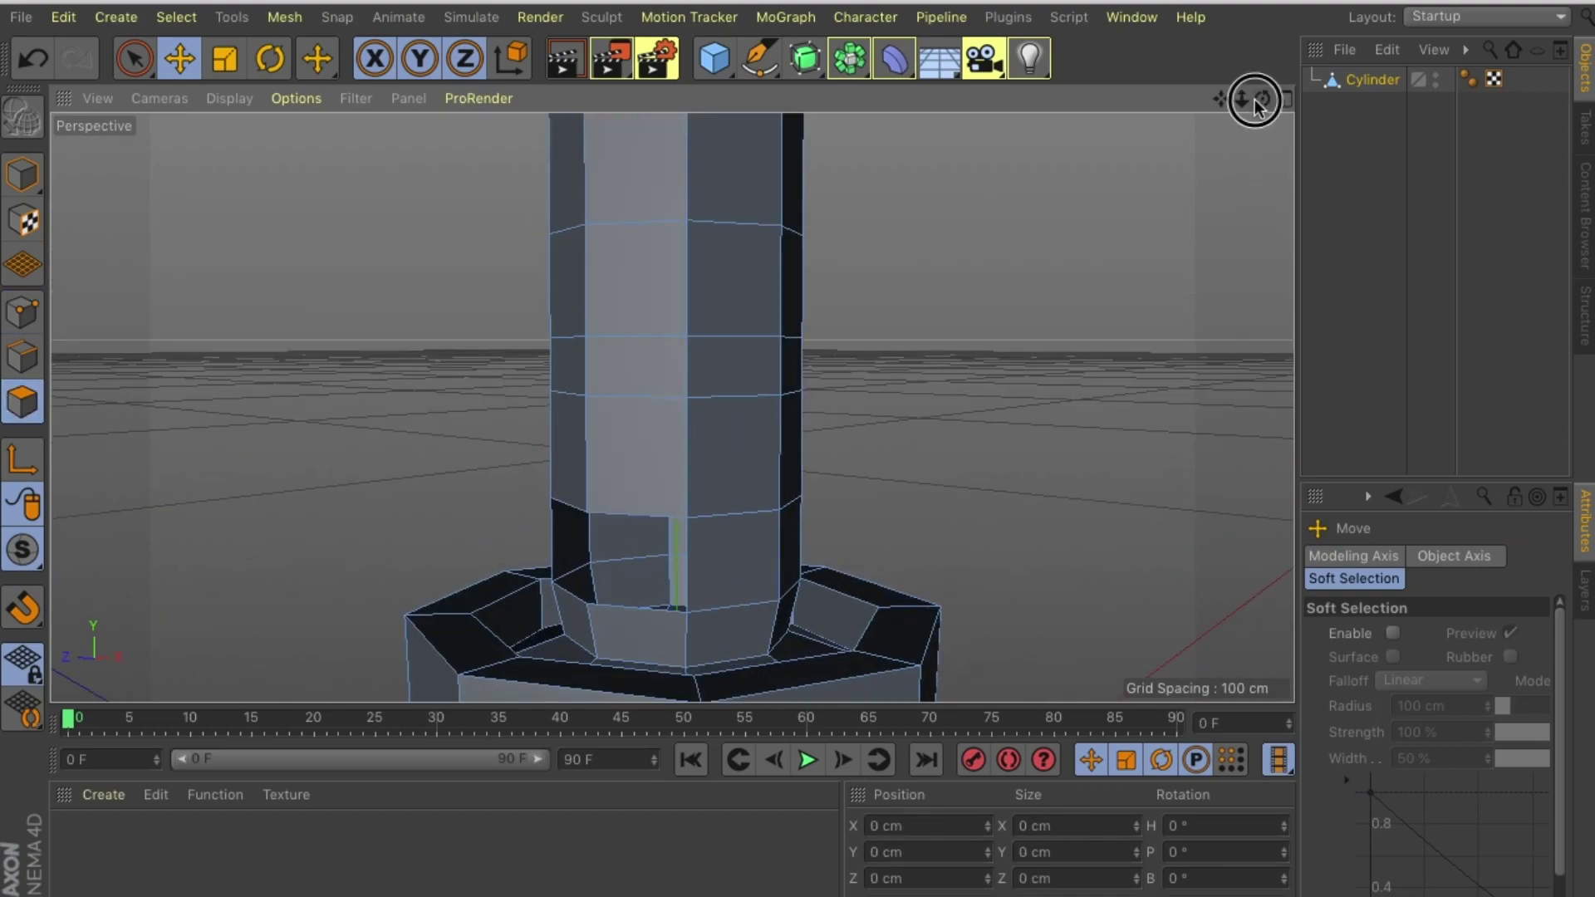
Select a lower face on the stem as the arm's starting point
click(730, 302)
mouse_move(730, 302)
alt+right_down()
mouse_move(905, 337)
mouse_move(669, 410)
mouse_move(91, 382)
alt+right_up()
click(905, 337)
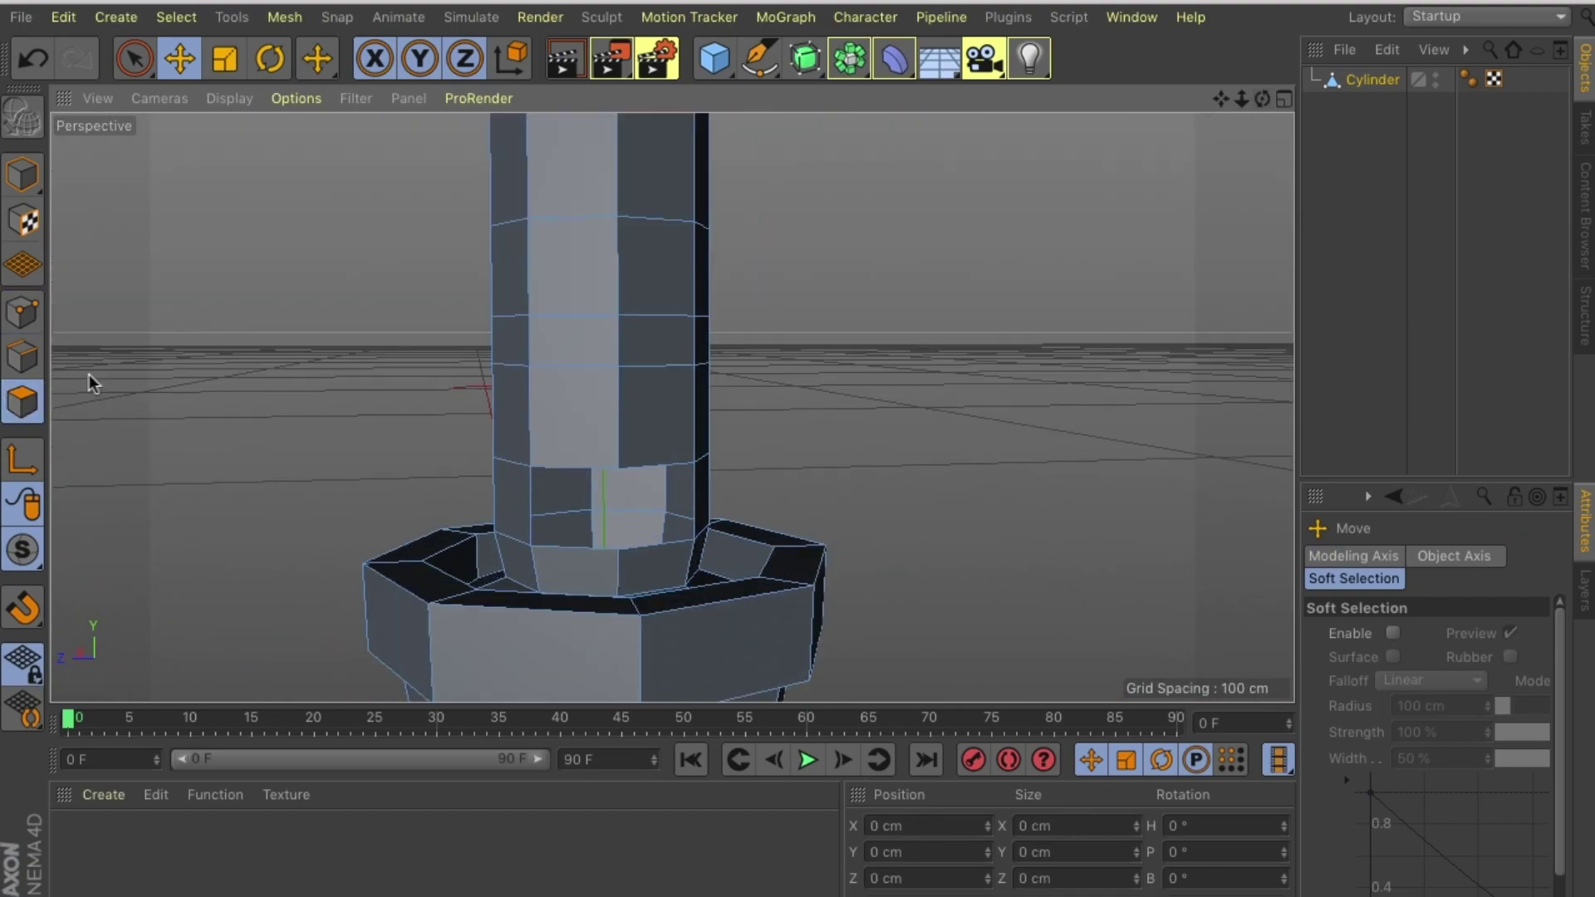
drag(617, 410, 617, 412)
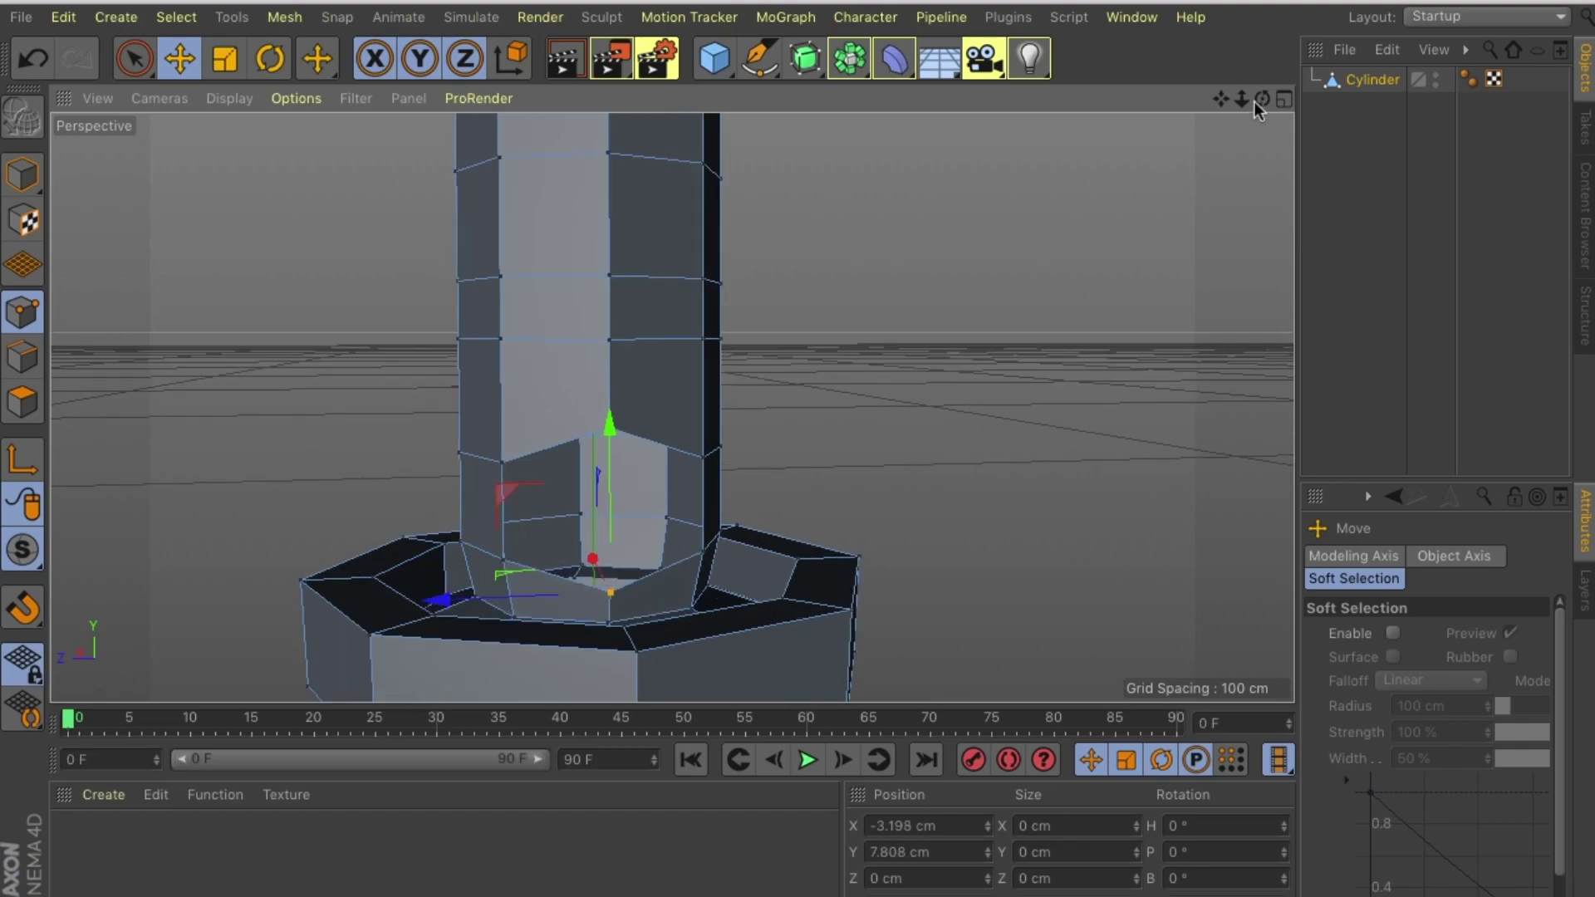
alt+right_drag(618, 412, 750, 225)
key(space)
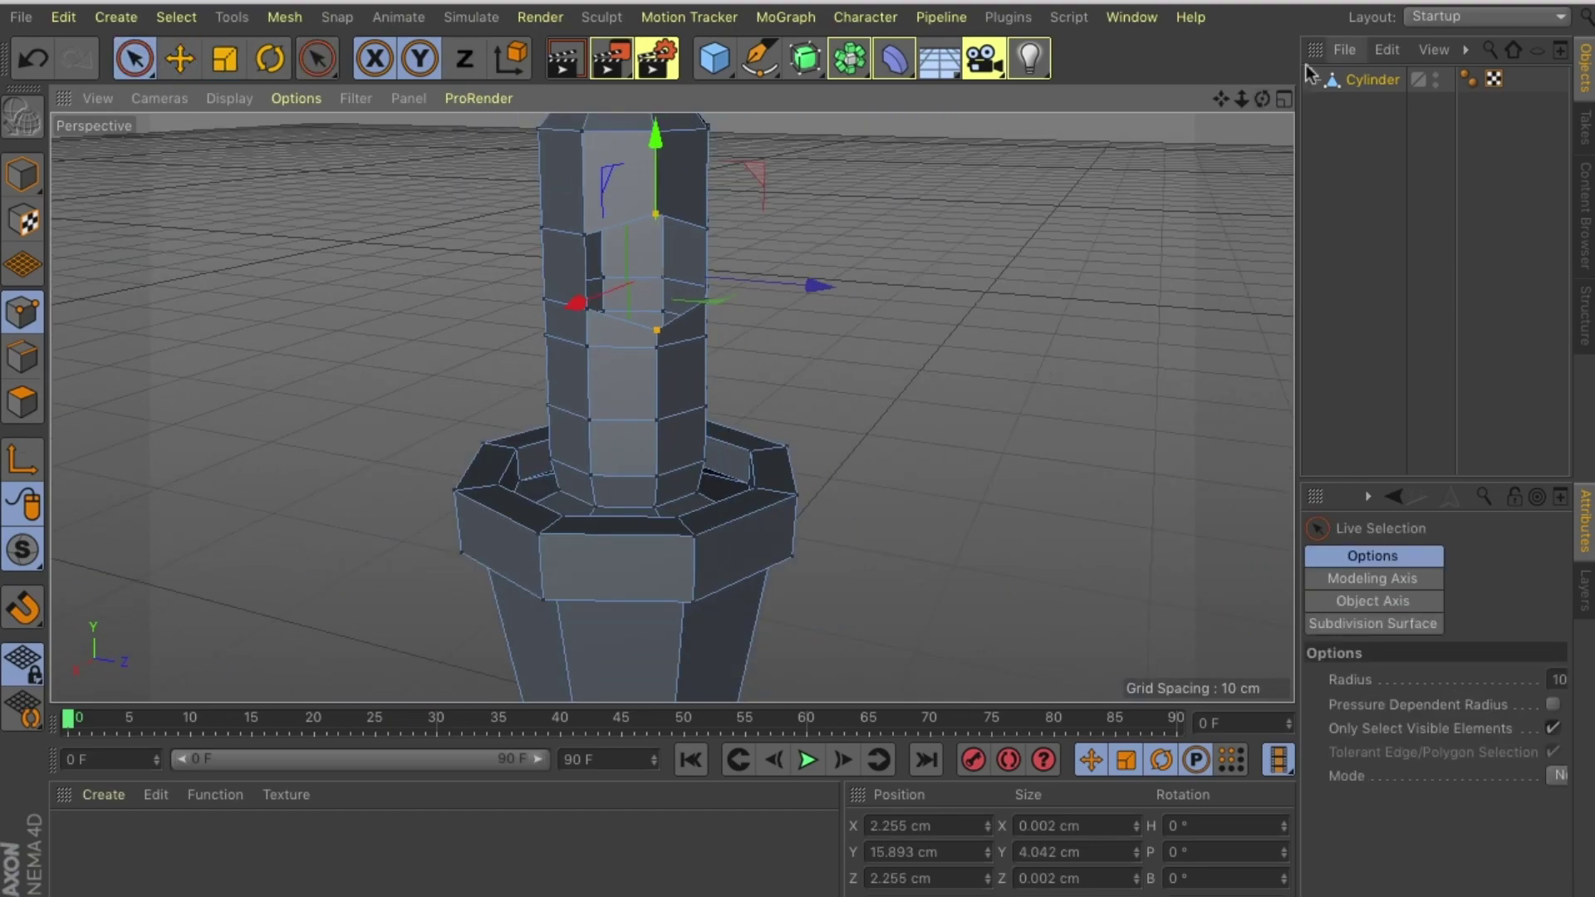
alt+drag(83, 186, 23, 341)
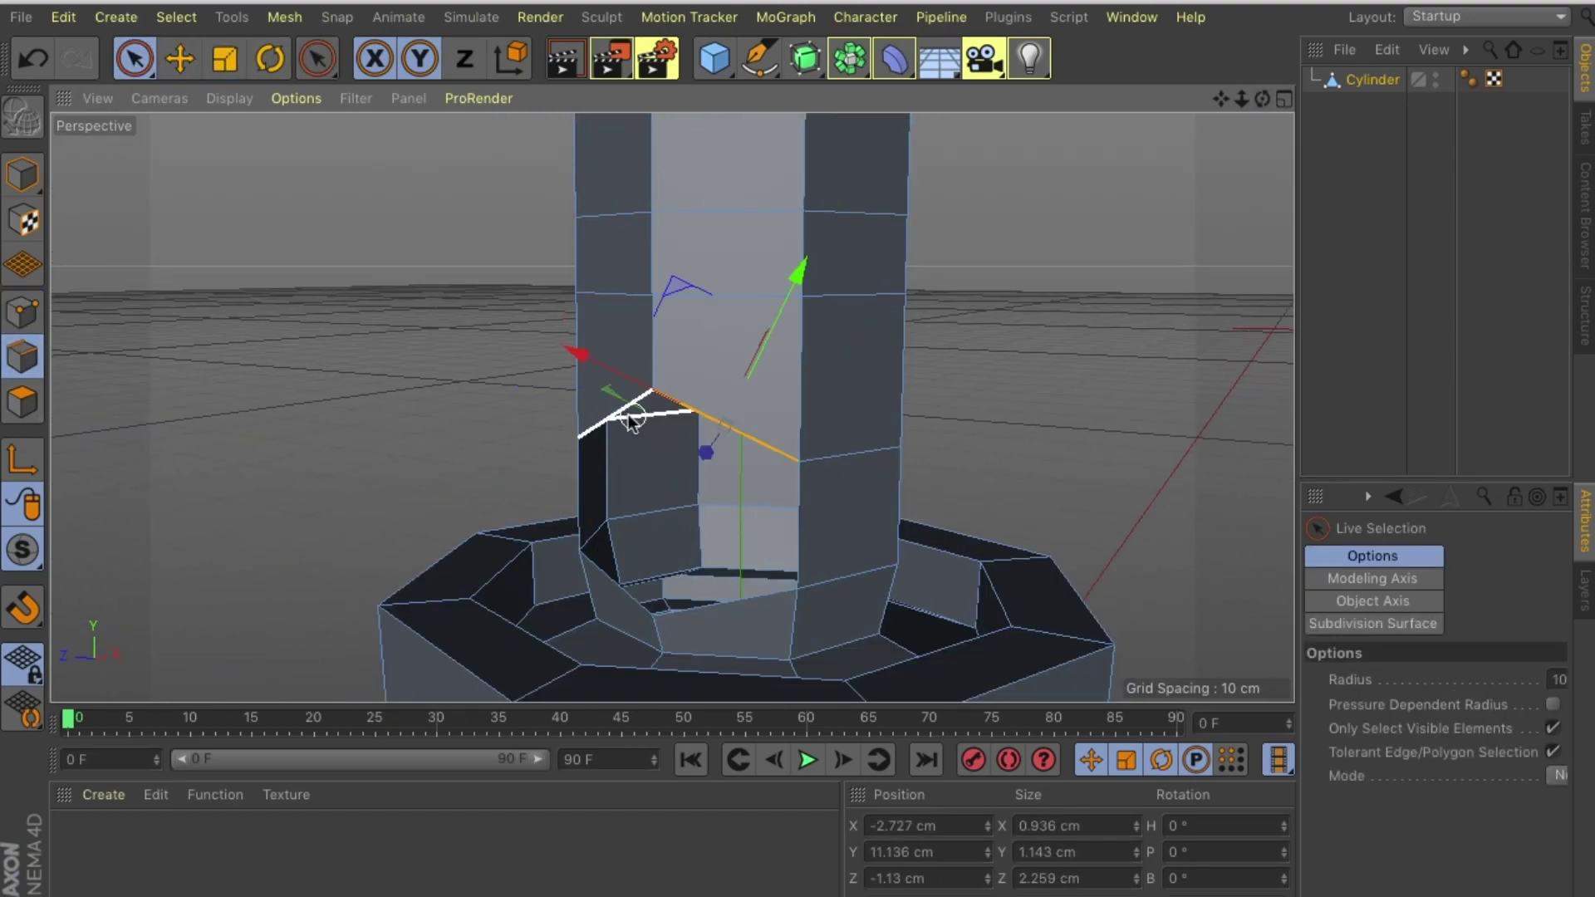
key(e)
scroll(580, 480, down, 2)
Extrude the selected face and push it out to the left into a short stub
right_click(785, 499)
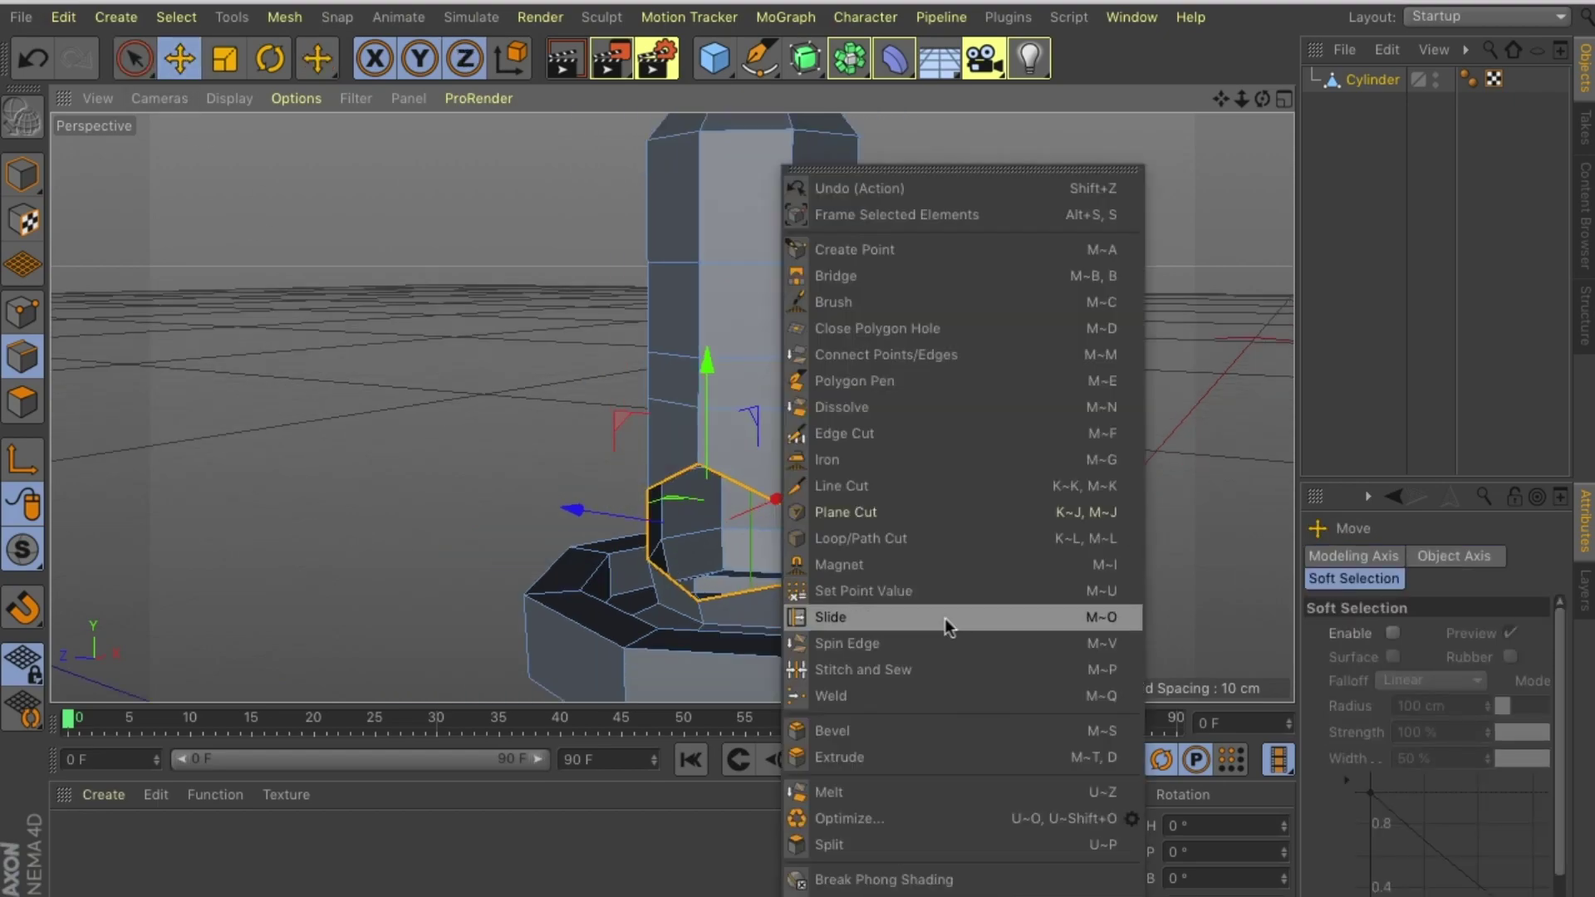
click(947, 616)
click(179, 58)
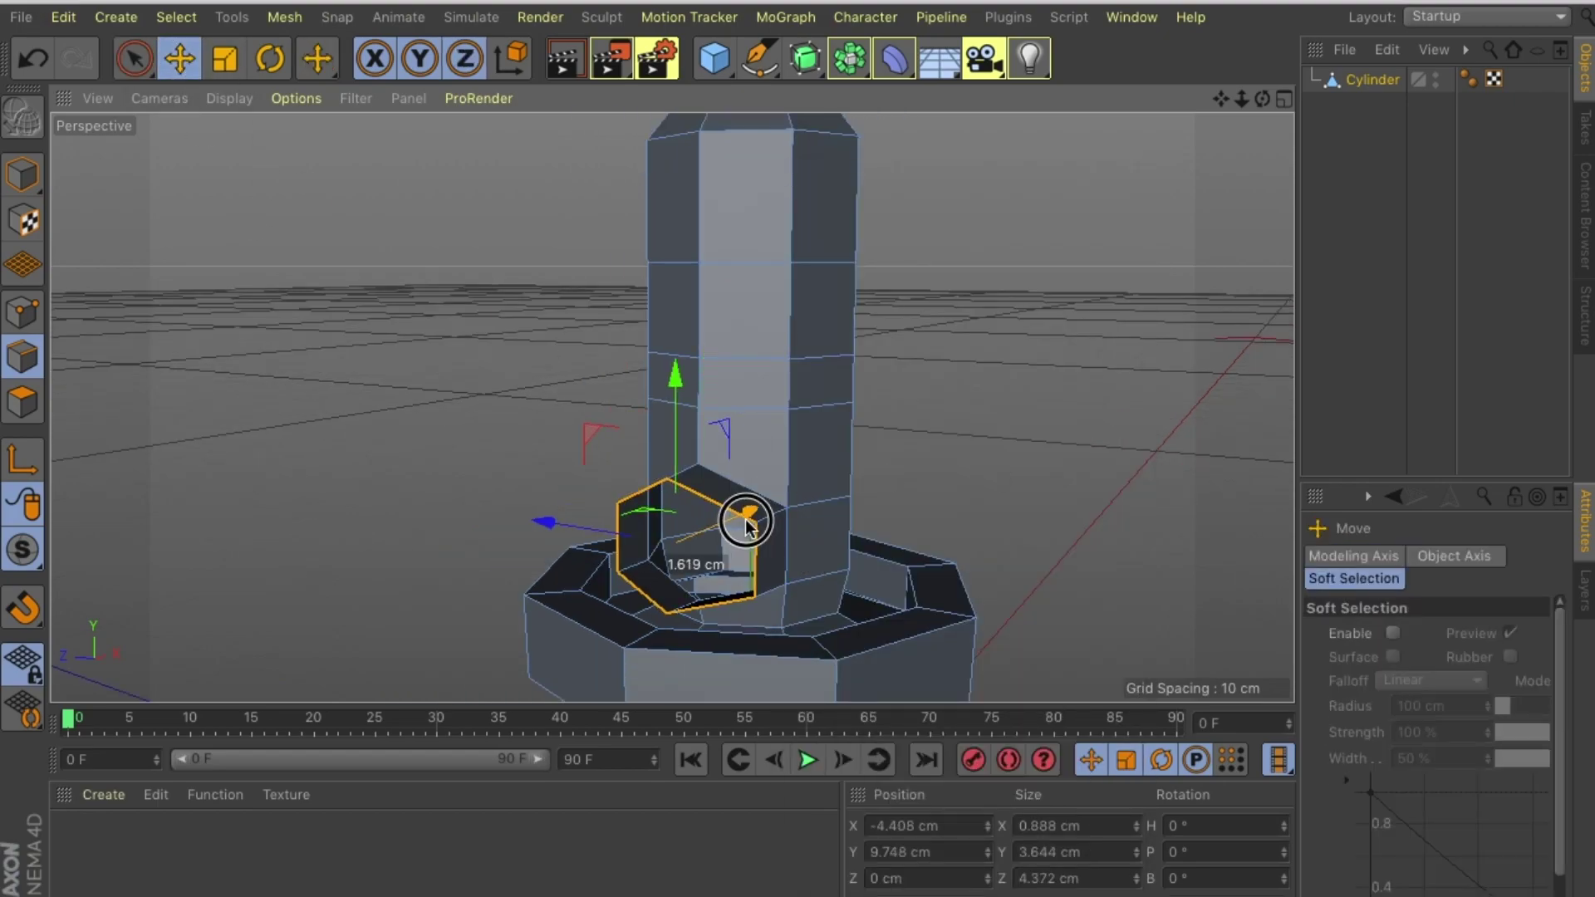
drag(776, 500, 731, 499)
scroll(1191, 213, down, 3)
Inspect the stub from the side and select faces higher on the stem
alt+drag(1192, 214, 669, 410)
scroll(671, 407, up, 2)
scroll(671, 407, up, 2)
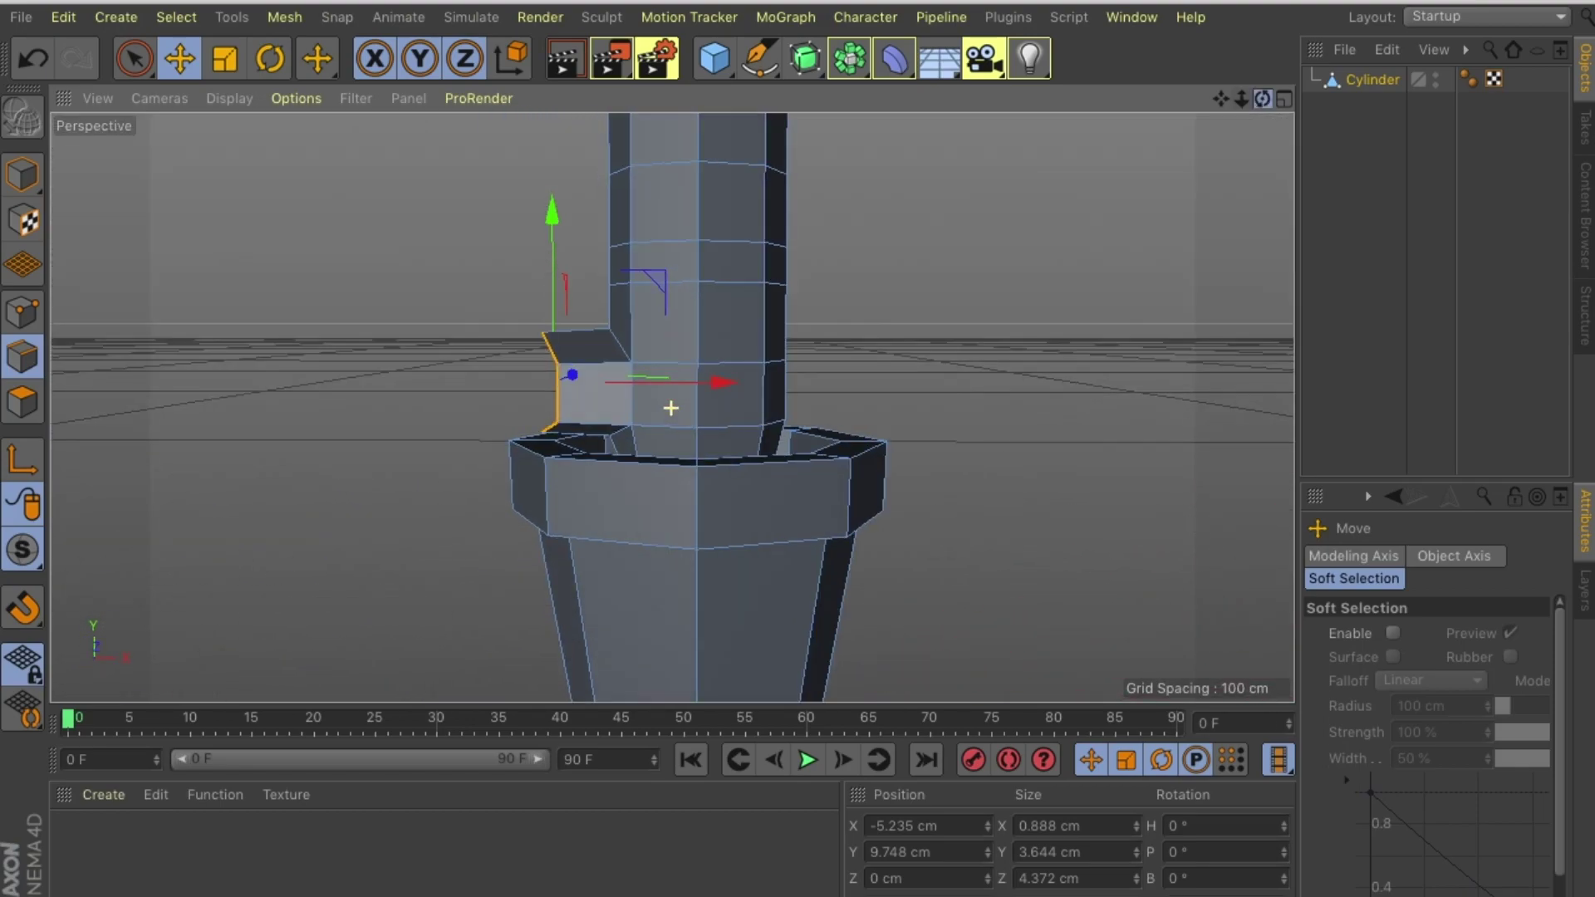
scroll(927, 220, down, 2)
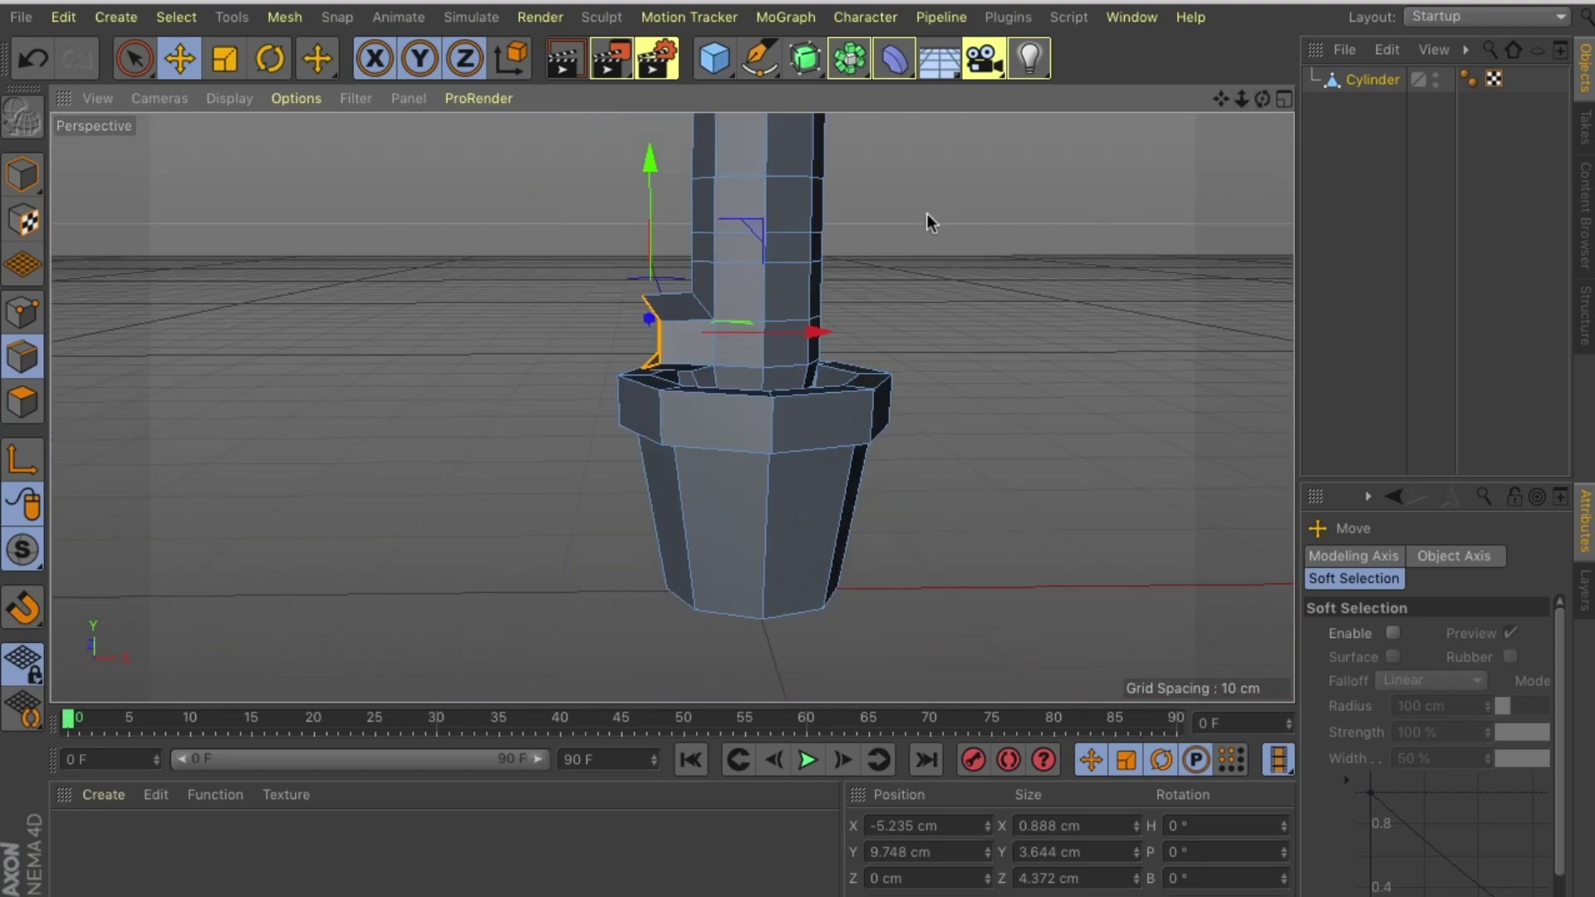
mouse_move(788, 338)
alt+mouse_down()
mouse_move(669, 402)
mouse_move(907, 196)
alt+mouse_up()
click(656, 287)
scroll(669, 410, up, 3)
click(669, 402)
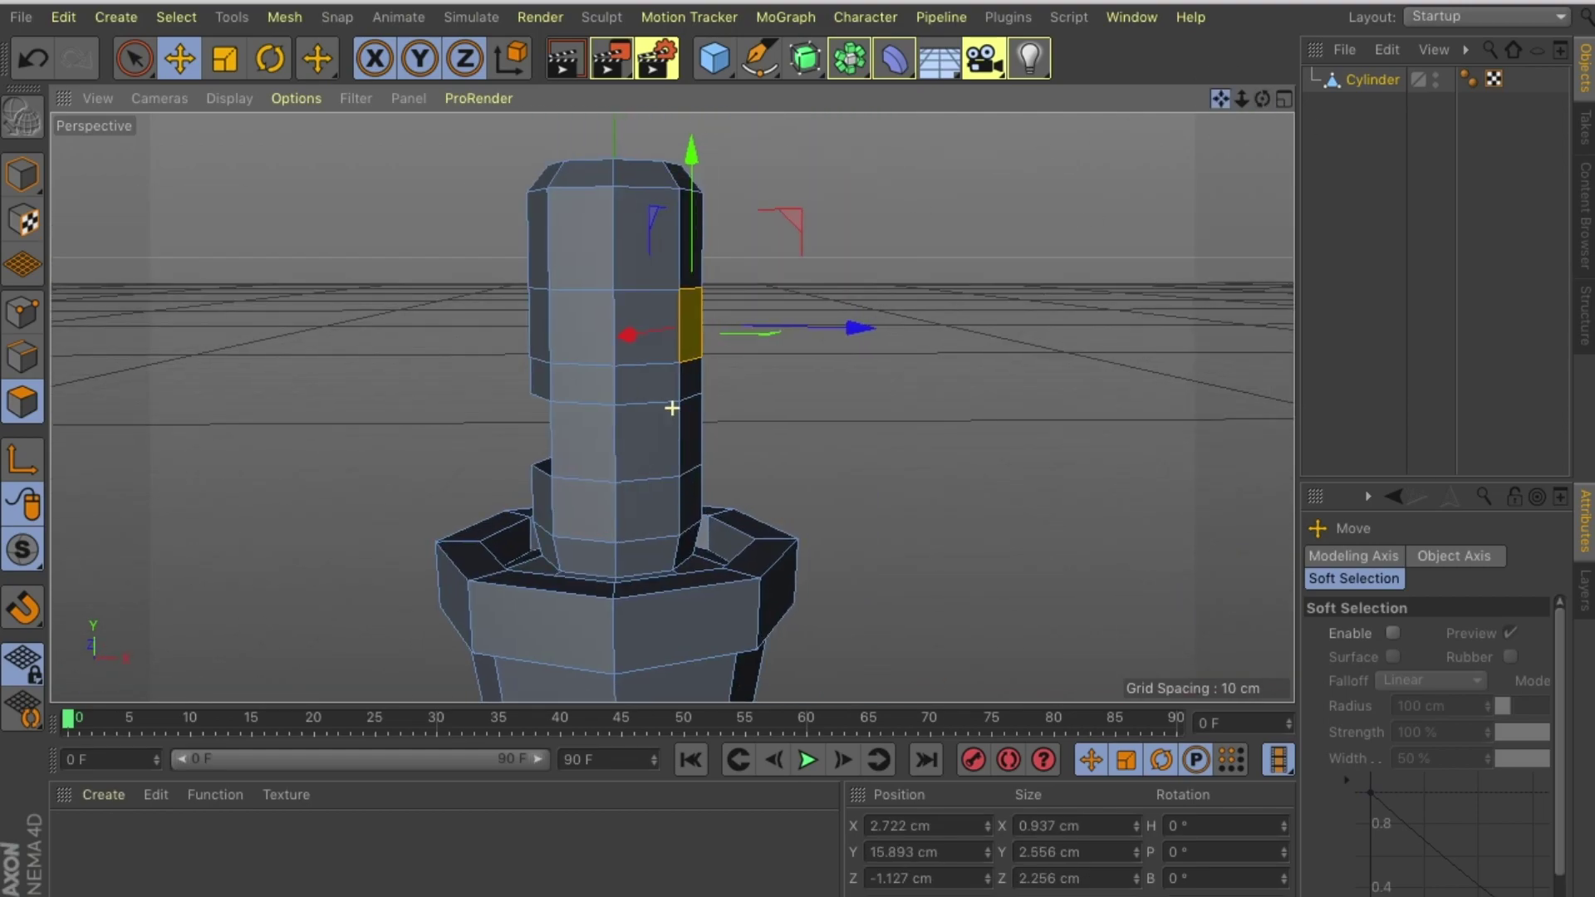
Extrude the stub's end face a further 1.075 cm out to the left
alt+drag(670, 402, 807, 332)
drag(1261, 101, 500, 486)
scroll(553, 409, up, 2)
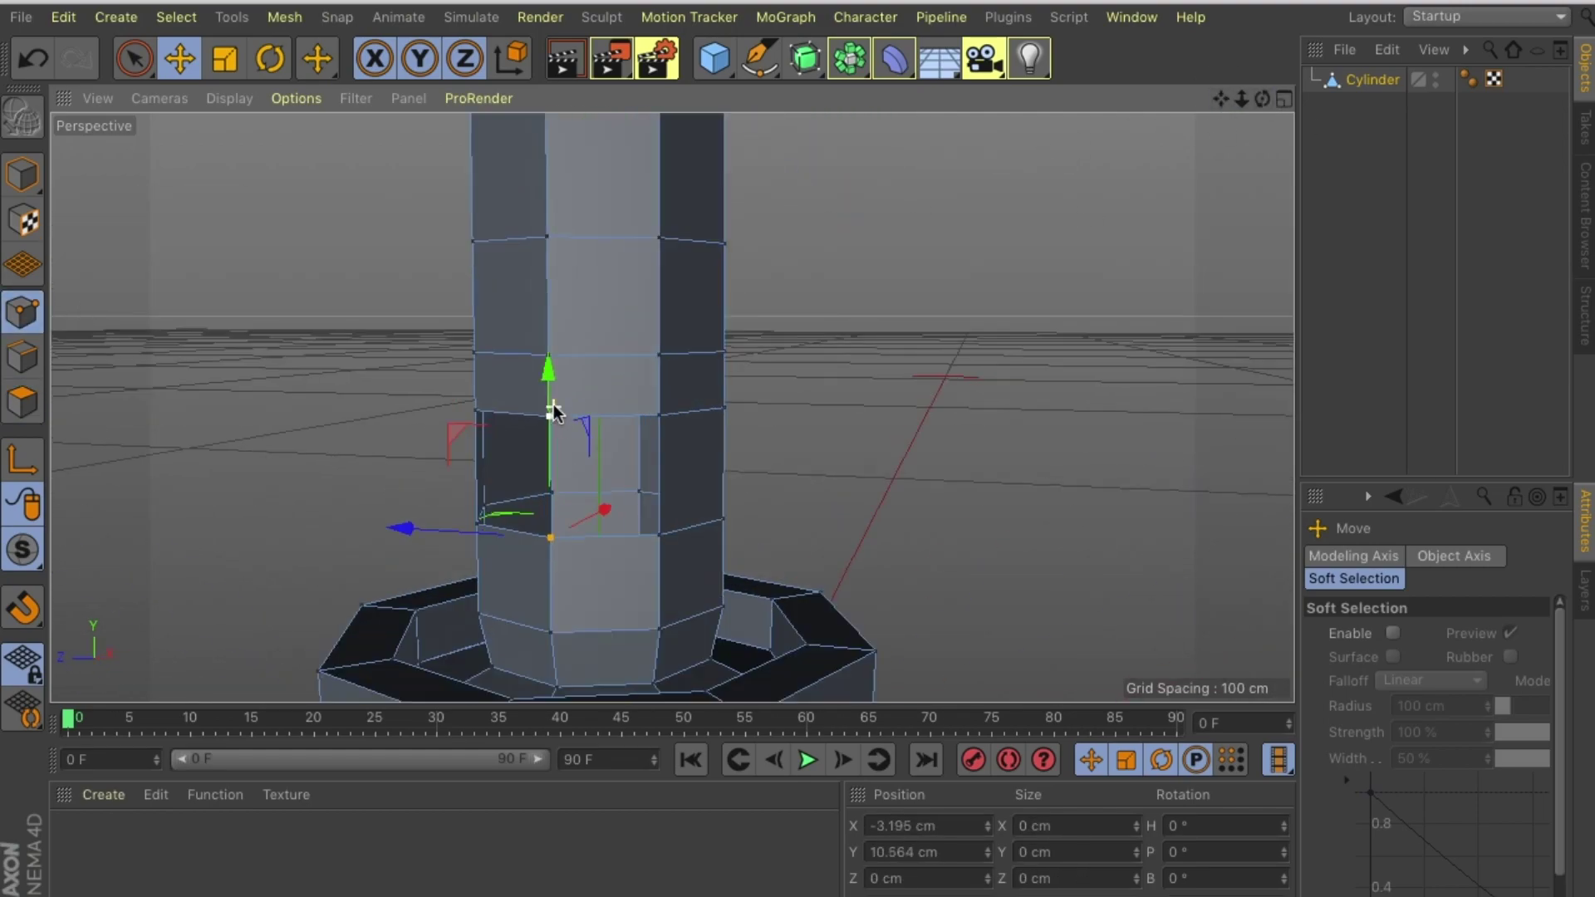
click(547, 431)
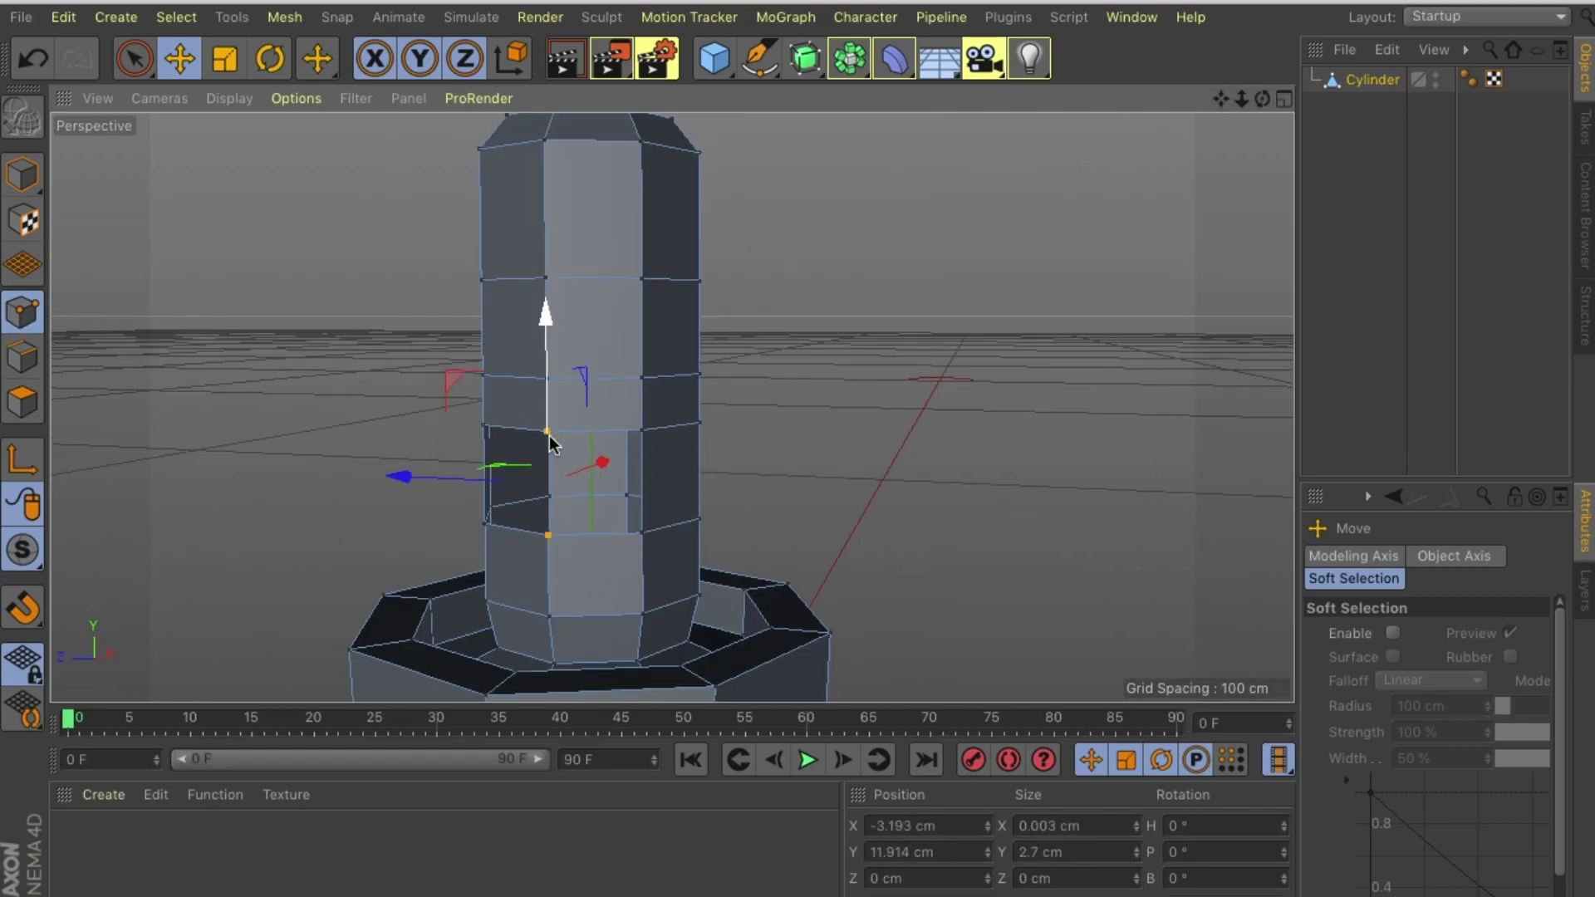
mouse_move(1279, 141)
alt+mouse_down()
mouse_move(618, 416)
mouse_move(648, 448)
alt+mouse_up()
right_click(619, 416)
click(665, 759)
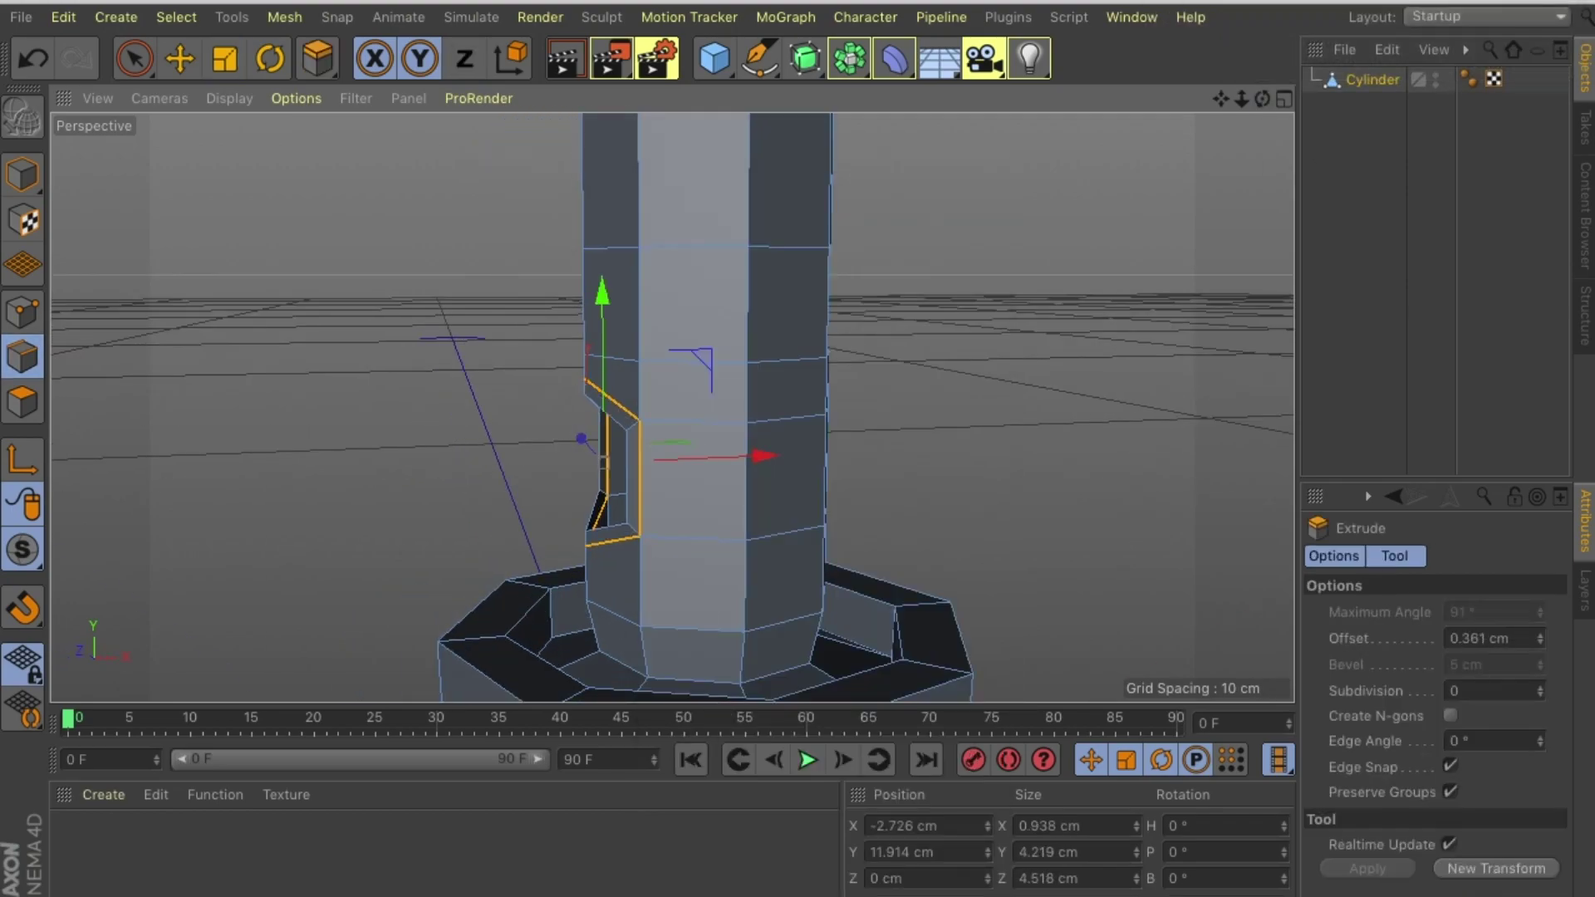
key(e)
mouse_move(507, 407)
mouse_down()
mouse_move(655, 452)
mouse_move(671, 408)
mouse_move(81, 263)
mouse_up()
In the front view, scale the arm stub's end points flat on X
click(22, 313)
key(9)
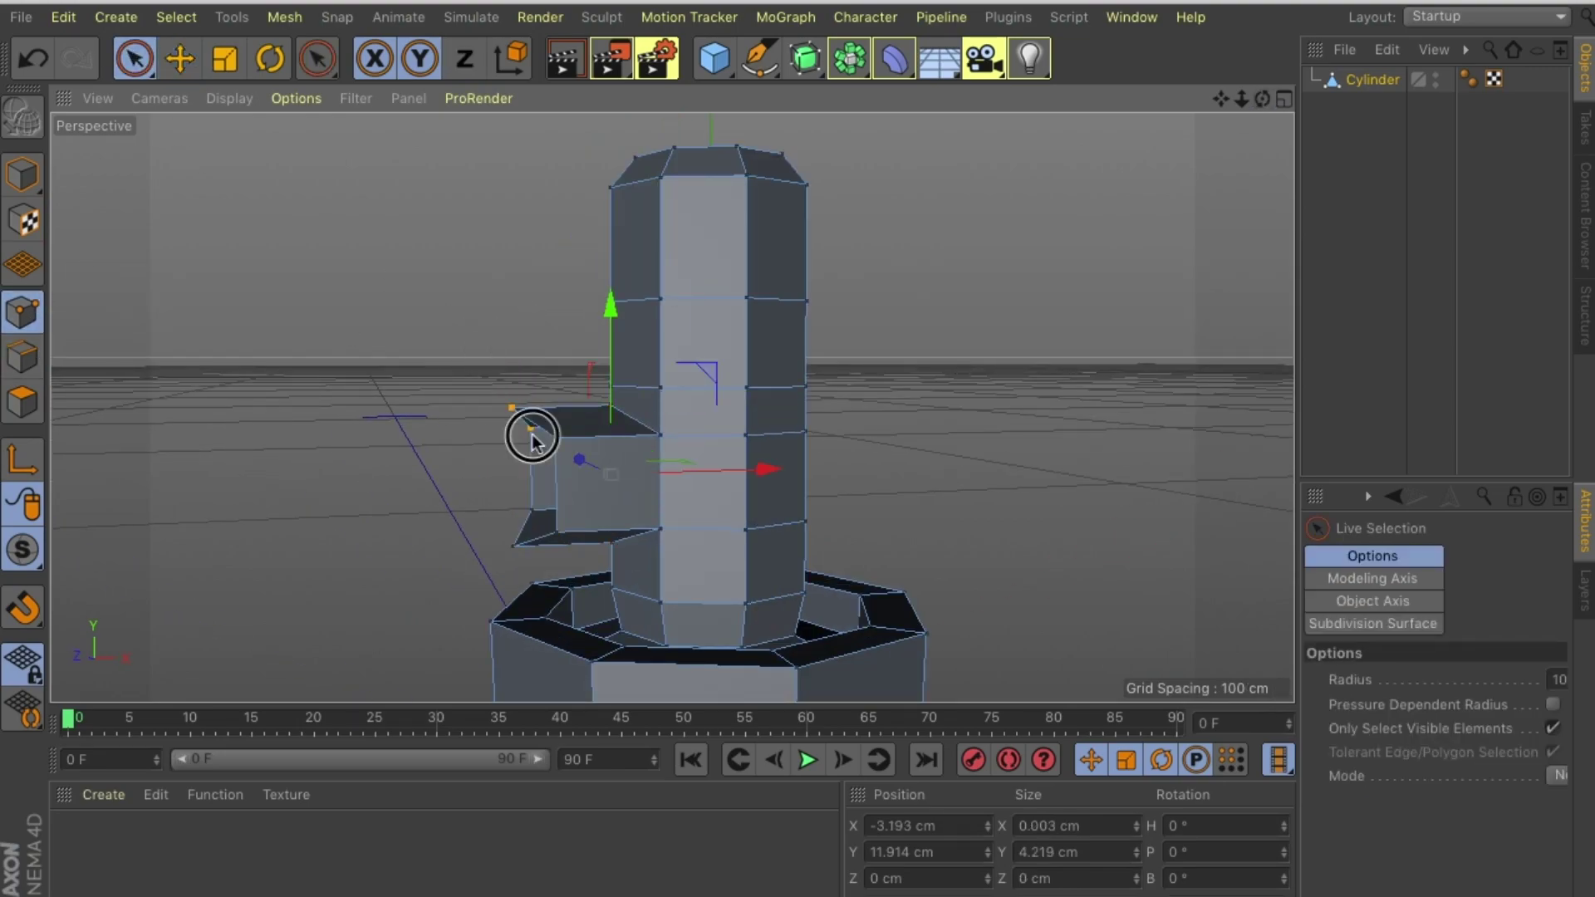
key(F3)
key(F4)
key(s)
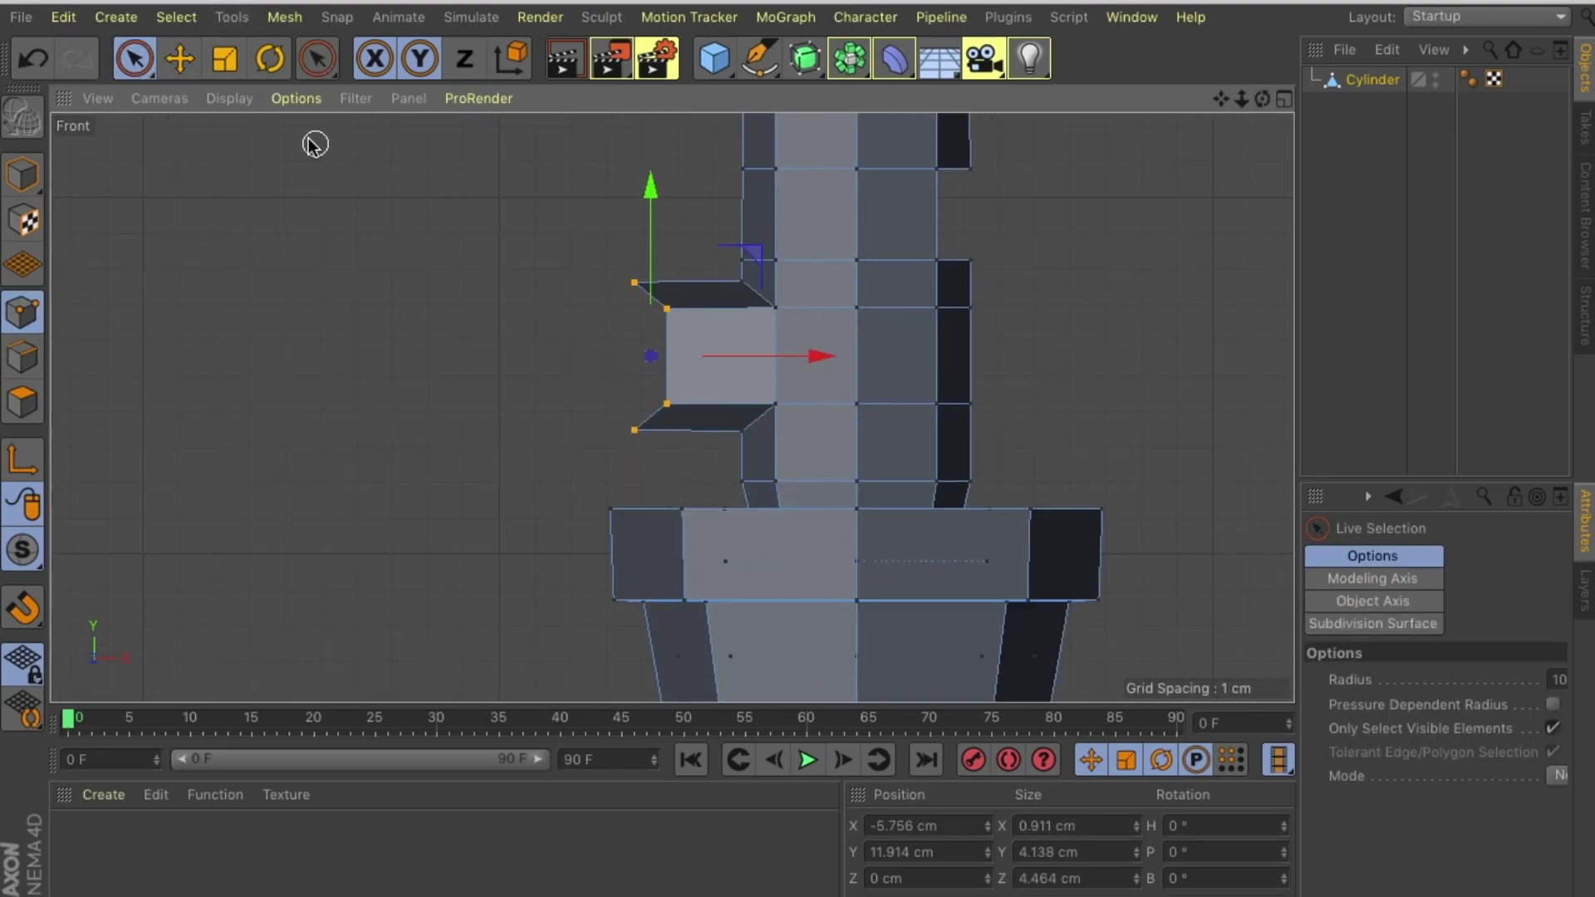
key(t)
alt+middle_drag(662, 400, 854, 567)
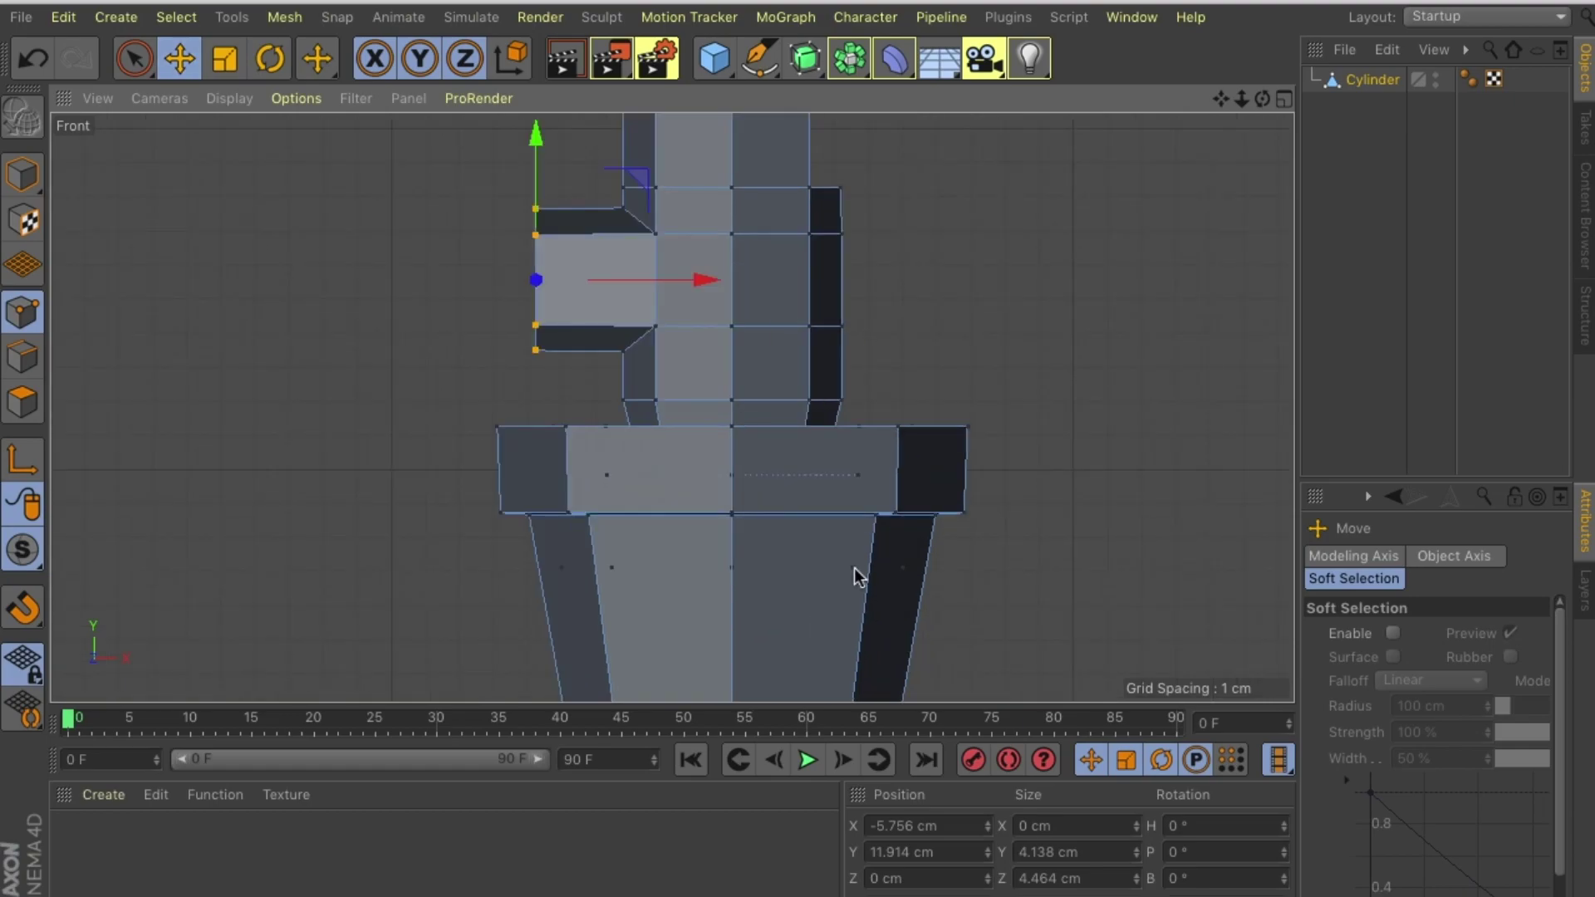
key(9)
key(e)
Back in Perspective, select the arm stub's end edge loop in Edge mode
click(159, 98)
click(213, 218)
click(661, 382)
scroll(664, 386, up, 5)
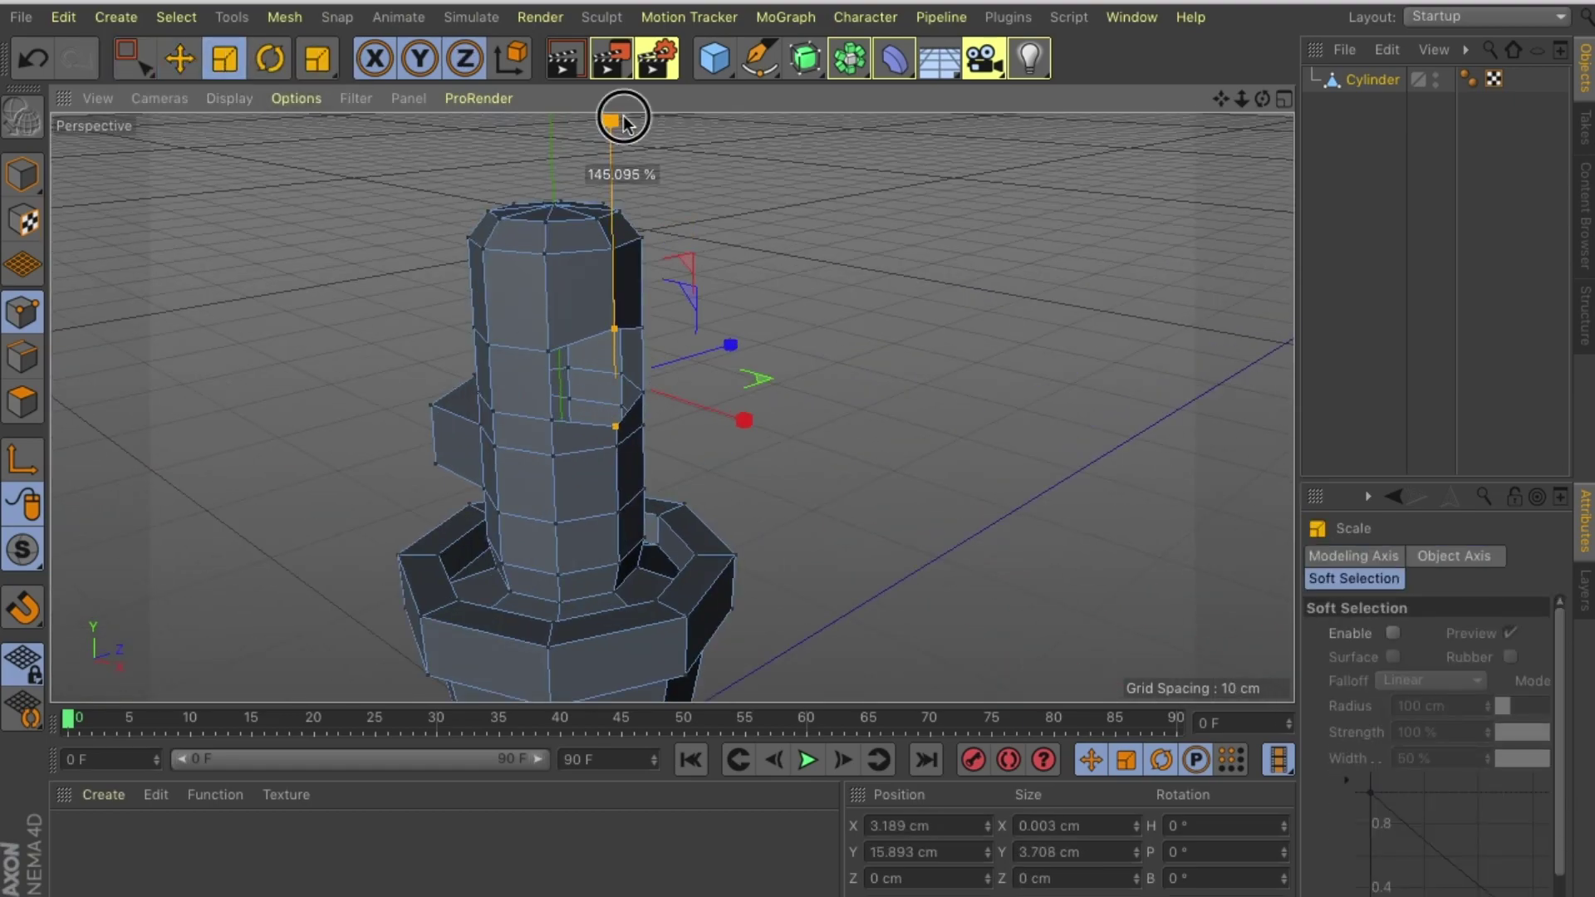
click(14, 357)
alt+drag(632, 390, 531, 398)
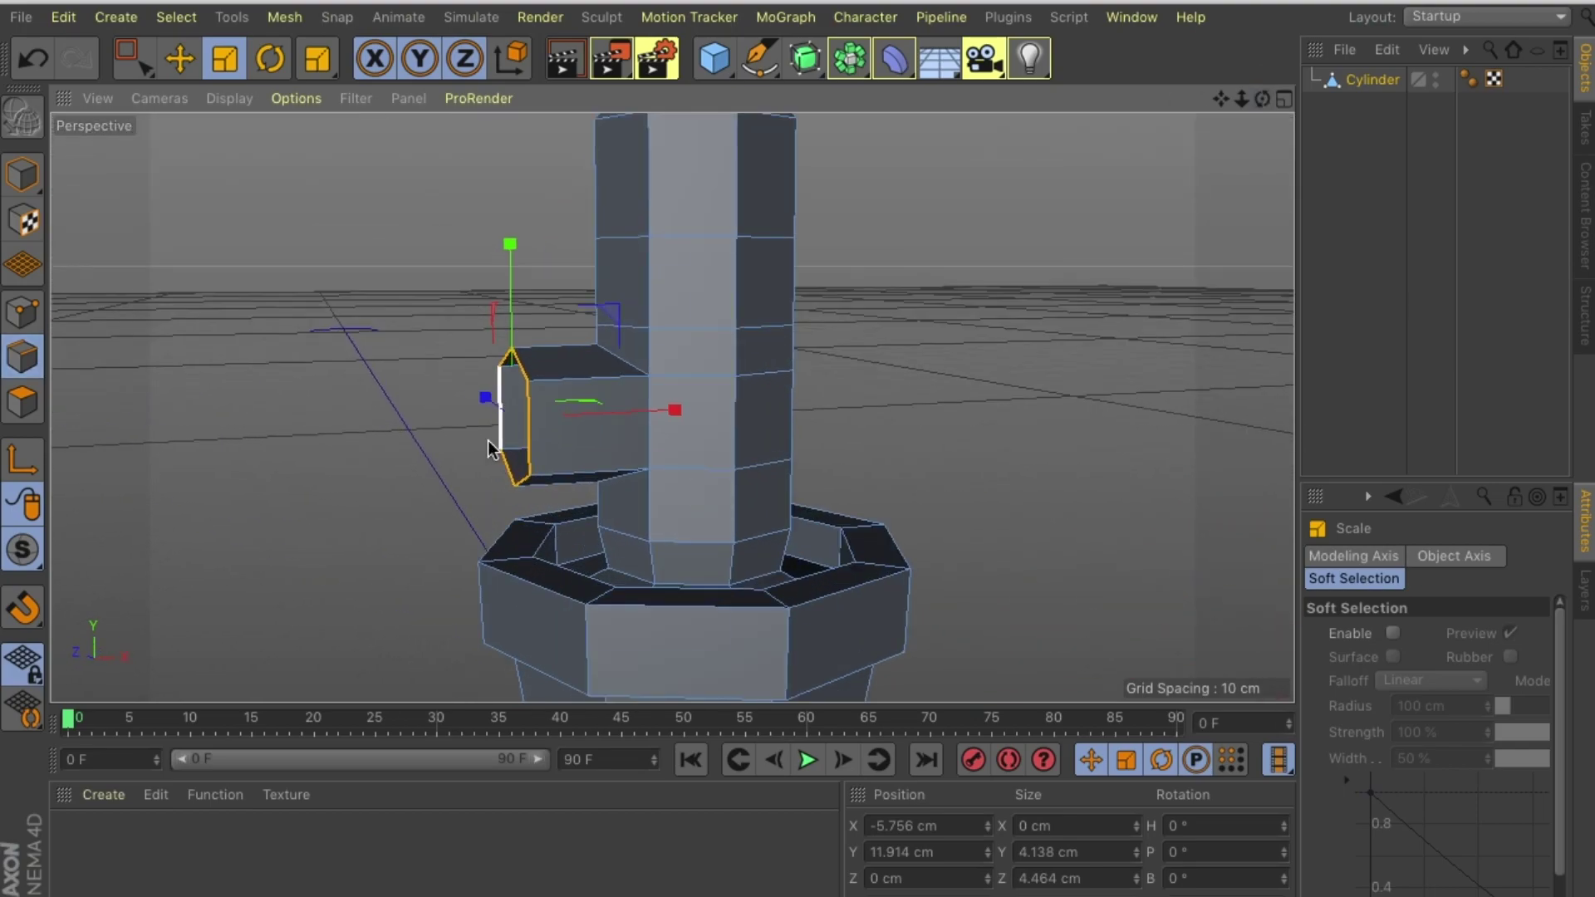
scroll(522, 398, up, 4)
key(e)
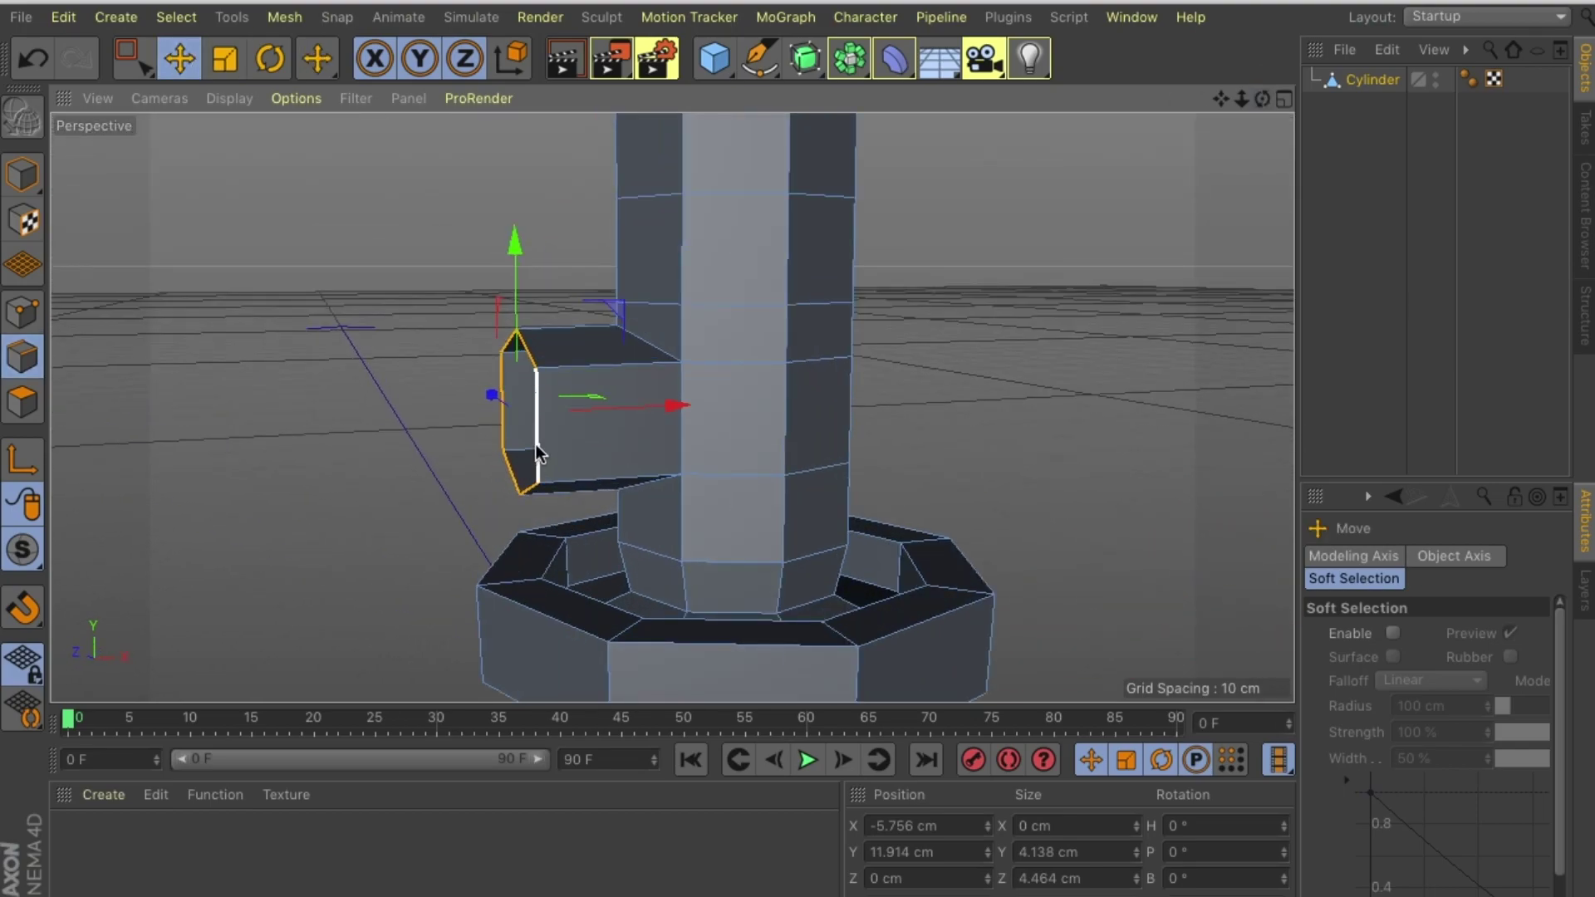
right_click(536, 445)
Extrude the arm's end edge loop, tilting it and raising it upward
click(591, 410)
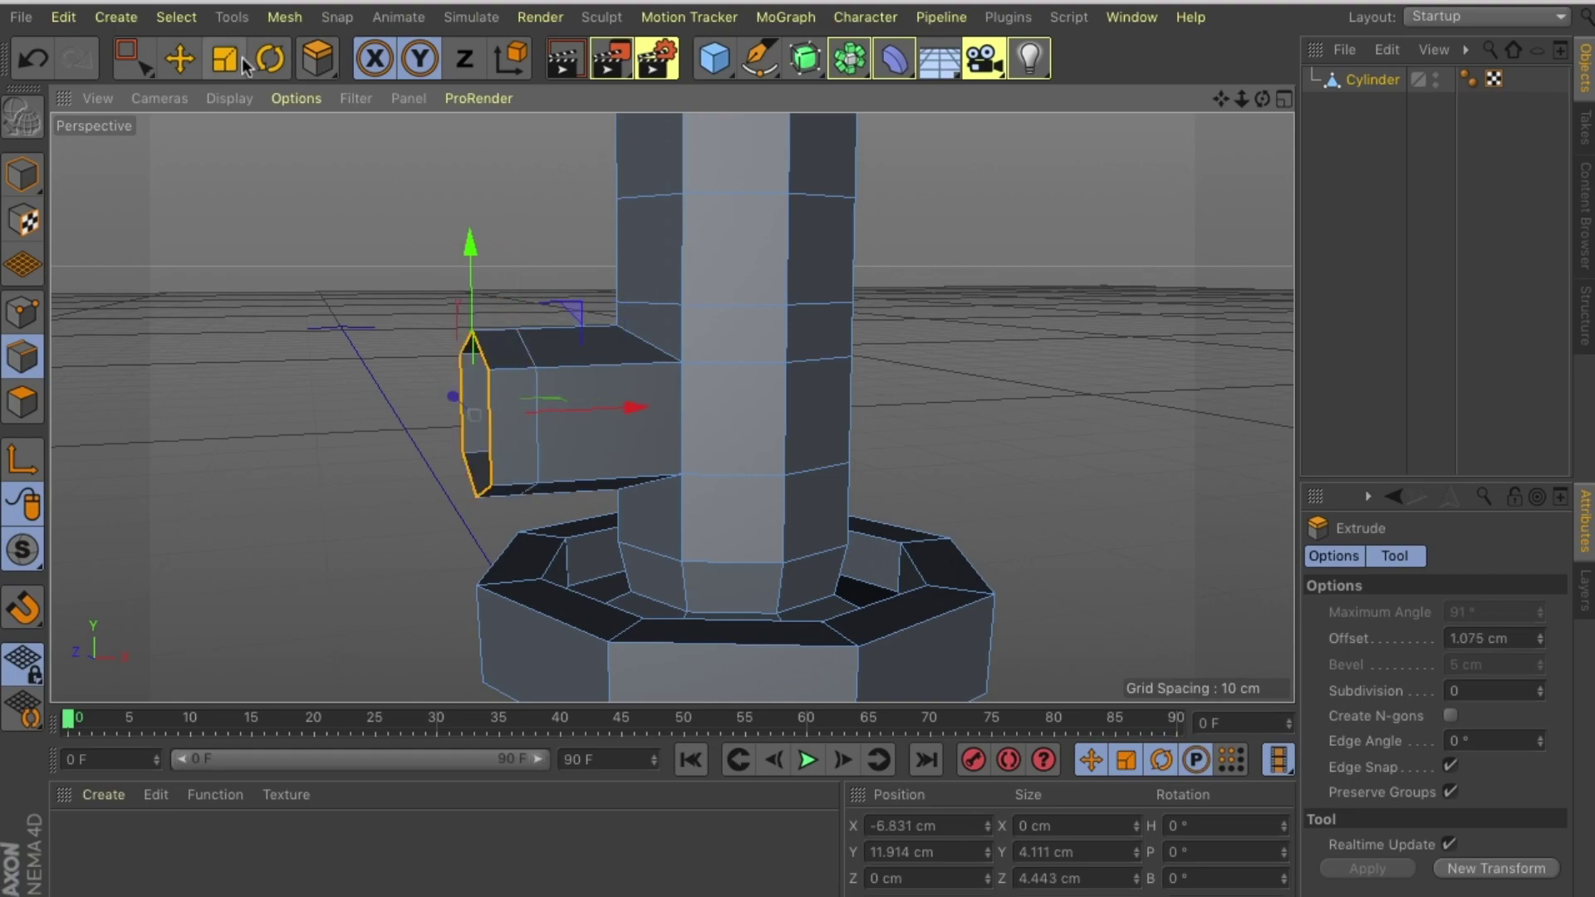
click(268, 58)
drag(404, 338, 406, 336)
drag(429, 266, 425, 228)
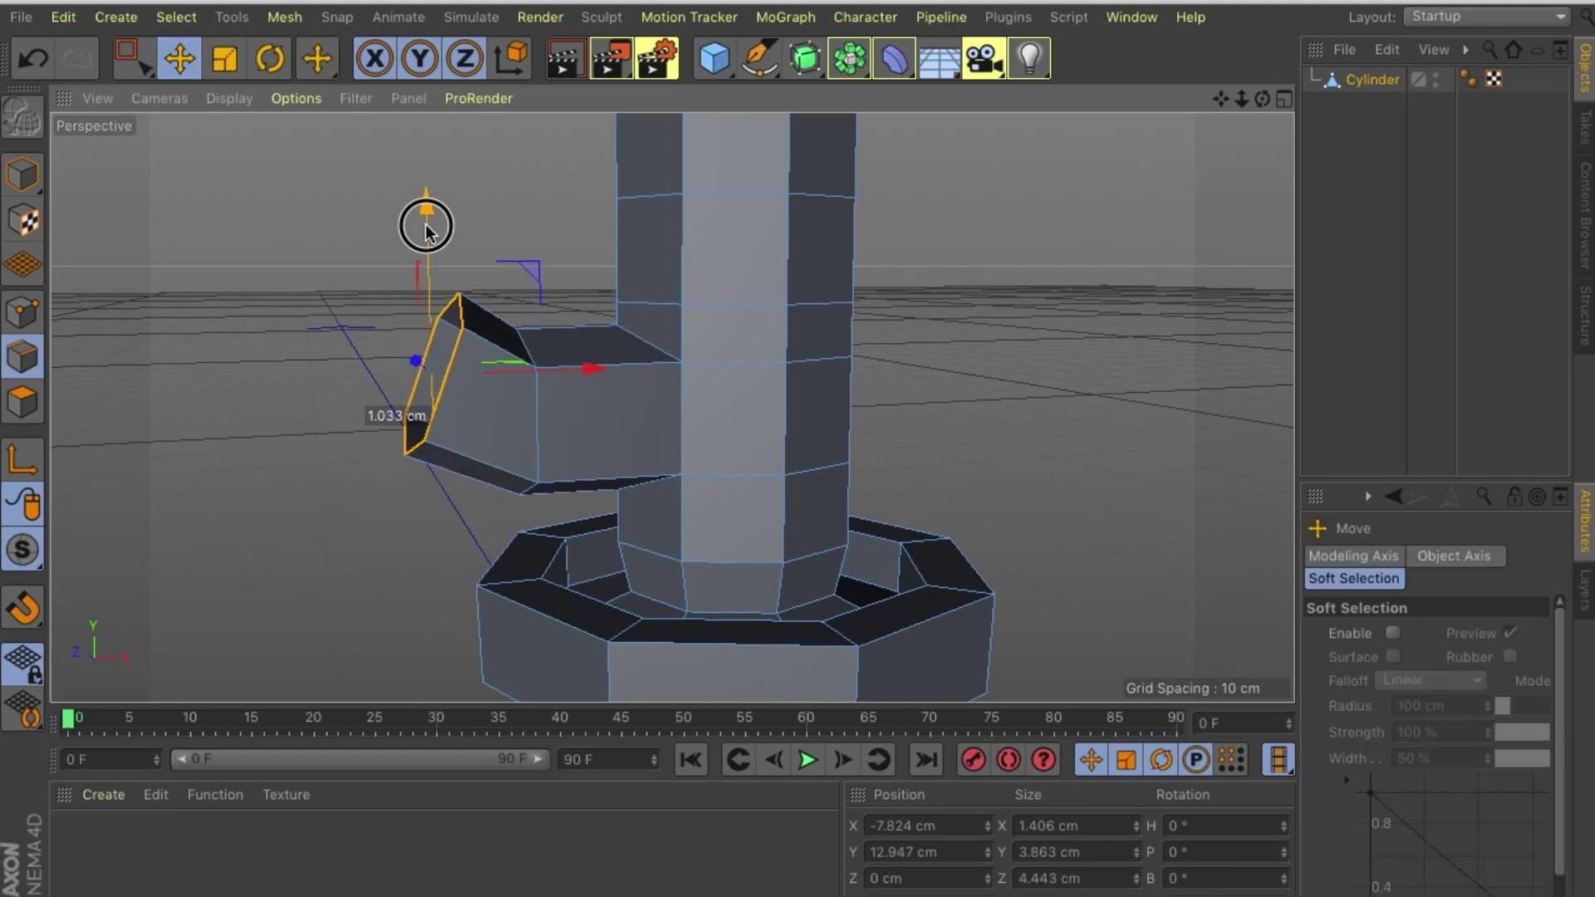
mouse_move(432, 207)
mouse_down()
mouse_move(670, 407)
mouse_move(534, 432)
mouse_up()
Open and dismiss the mesh editing menu without choosing a command
right_click(550, 366)
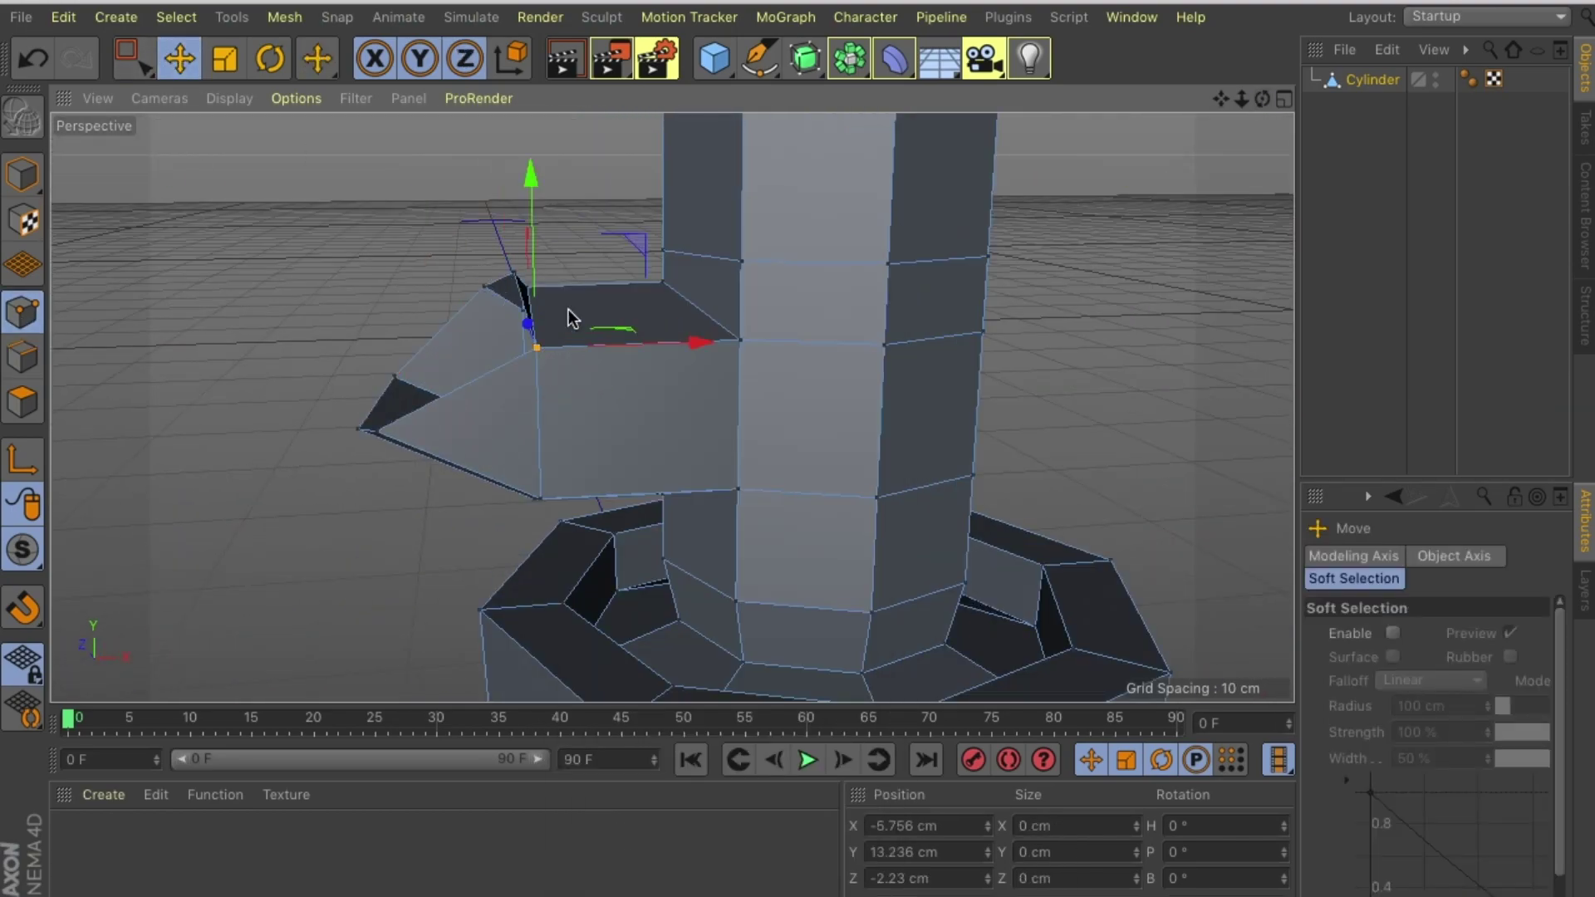
scroll(568, 309, up, 3)
right_click(588, 309)
click(548, 313)
key(e)
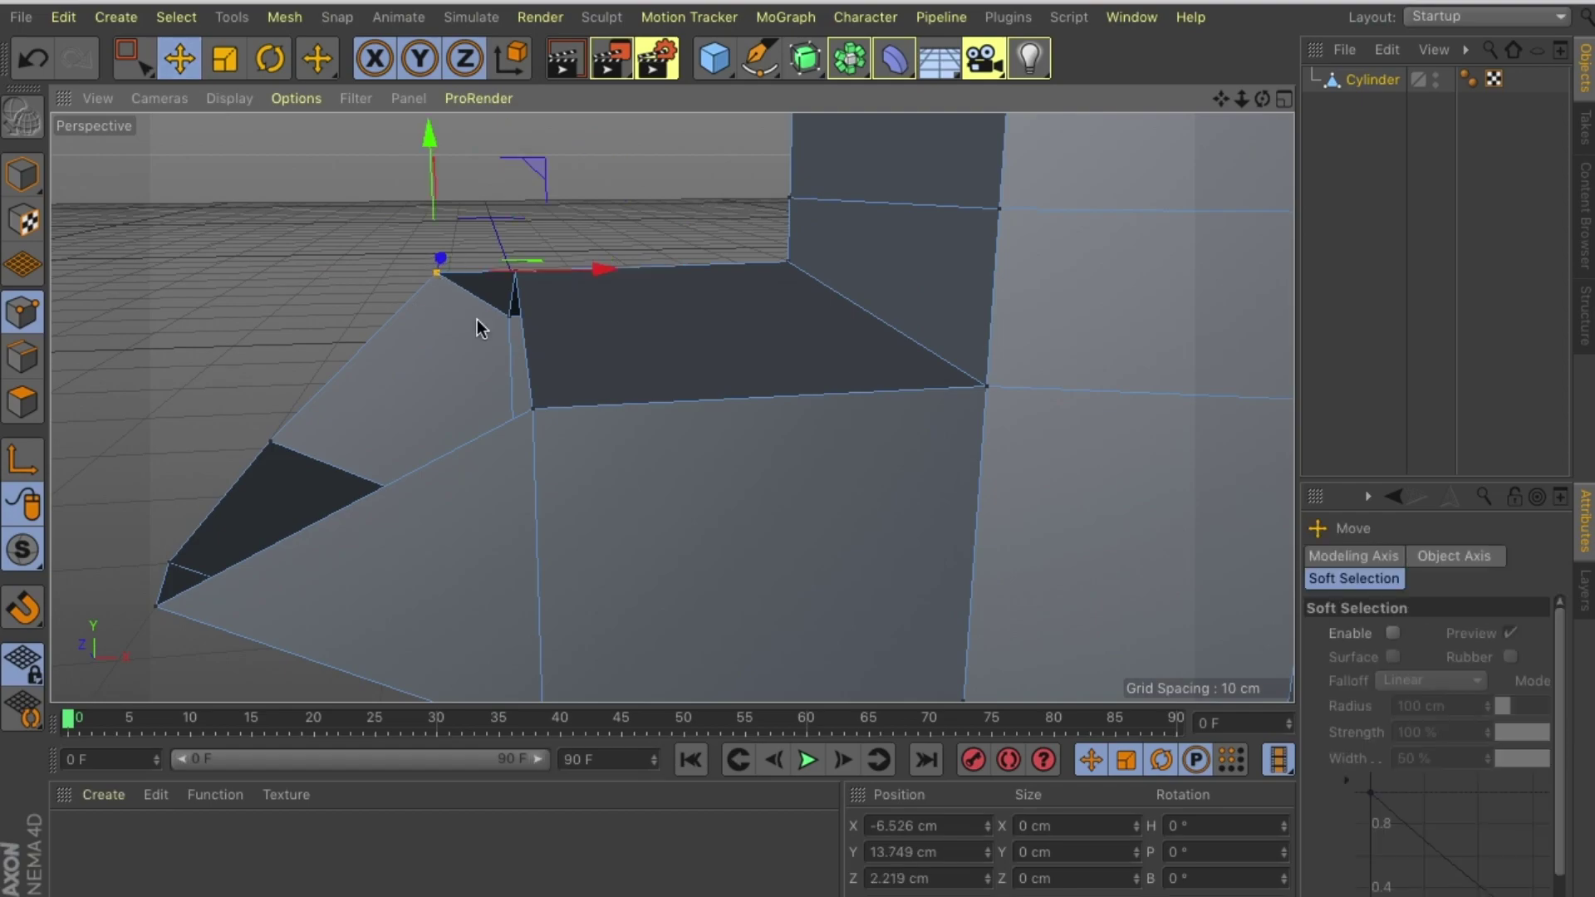
right_click(548, 345)
scroll(548, 345, up, 3)
right_click(235, 731)
key(Escape)
scroll(581, 407, down, 5)
Extrude the arm's end face and nudge the new section slightly
click(213, 420)
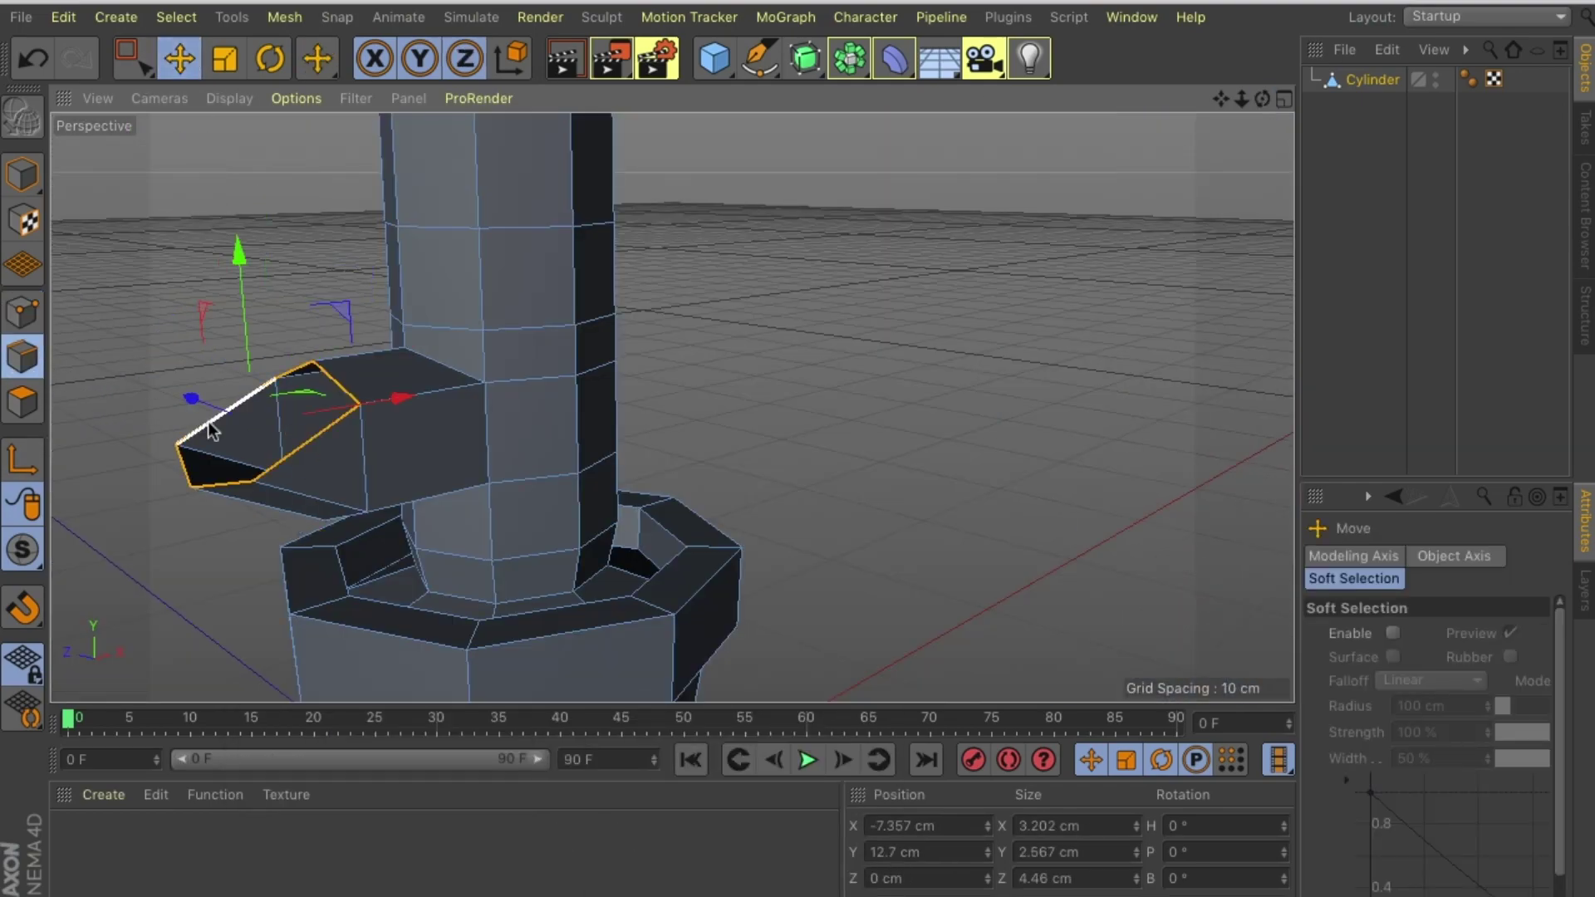
right_click(421, 737)
click(421, 763)
key(e)
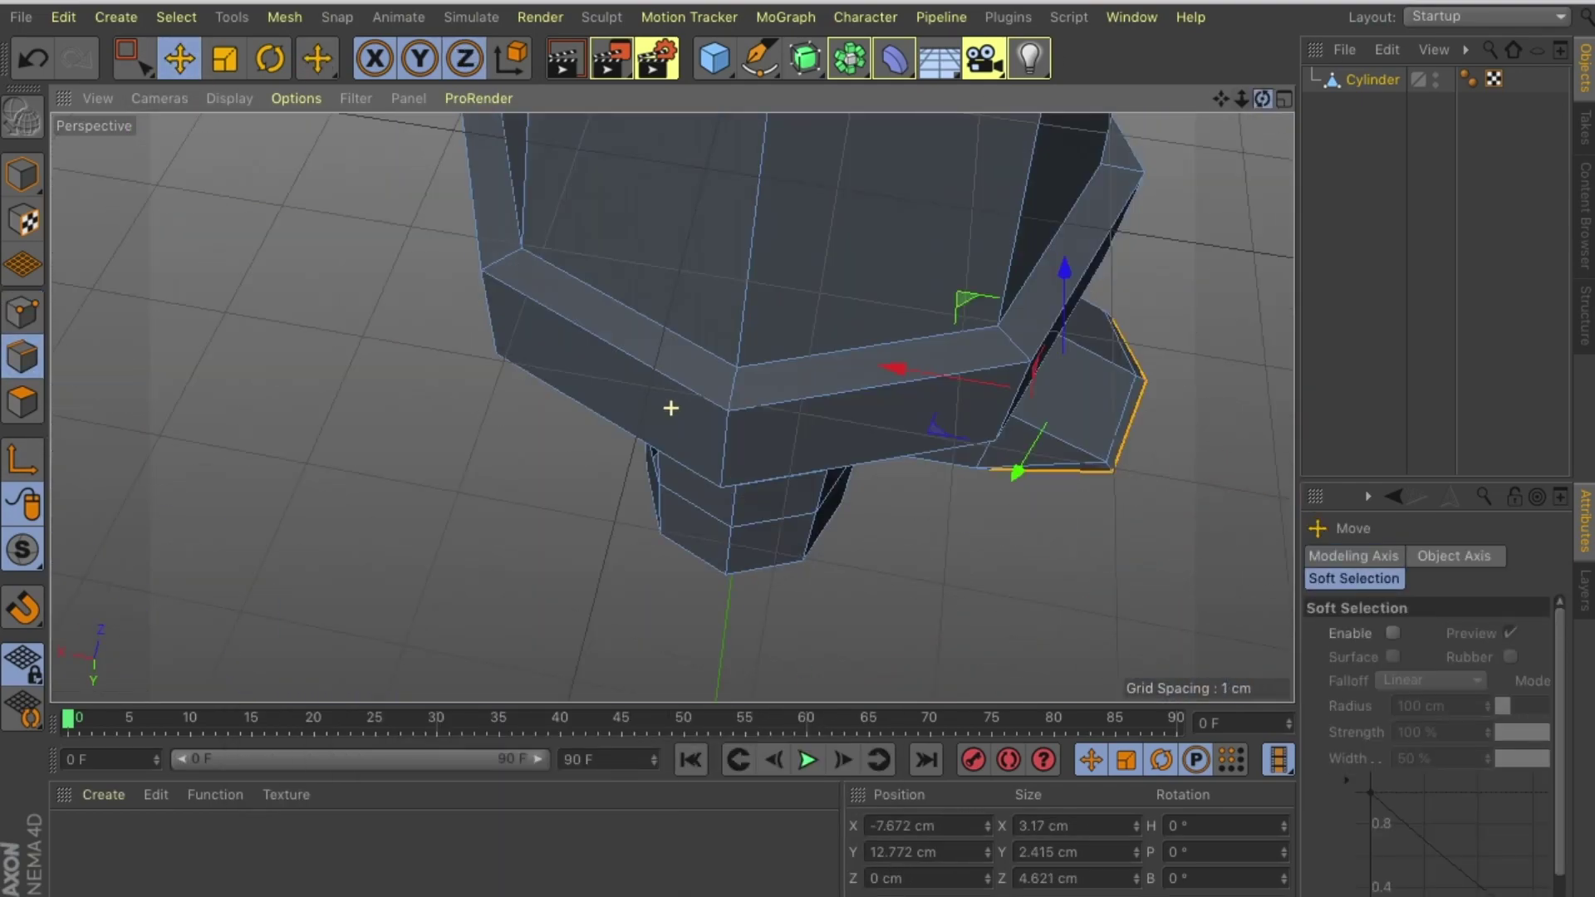
alt+drag(180, 156, 304, 342)
drag(449, 271, 432, 282)
click(160, 98)
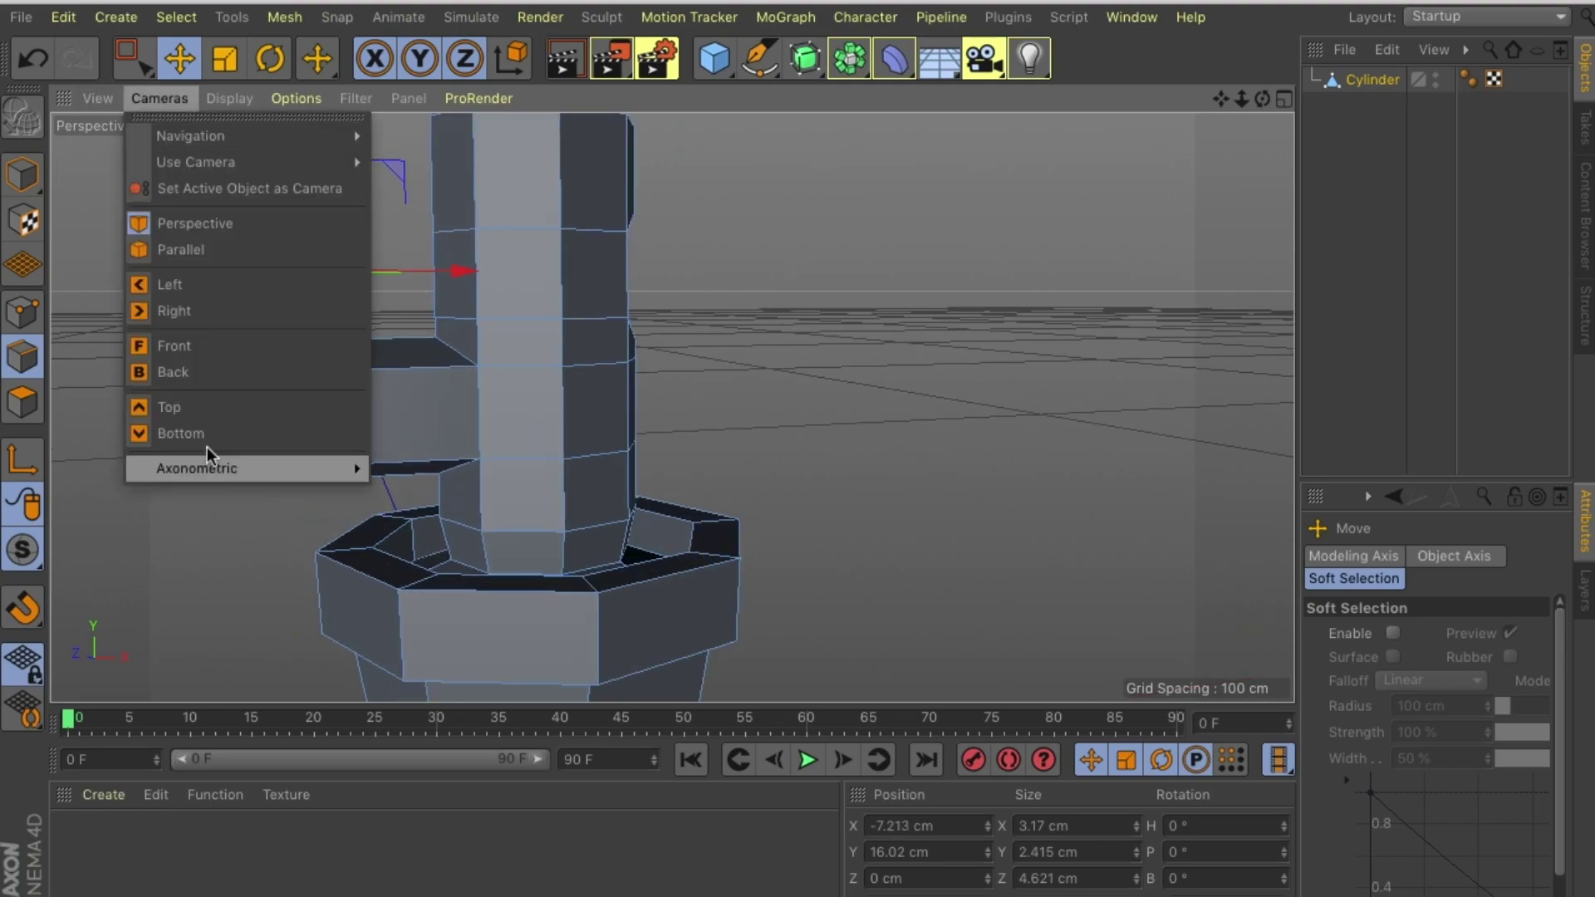
In the front view, select the arm's top points and scale them flat on Y
click(178, 342)
scroll(505, 550, up, 3)
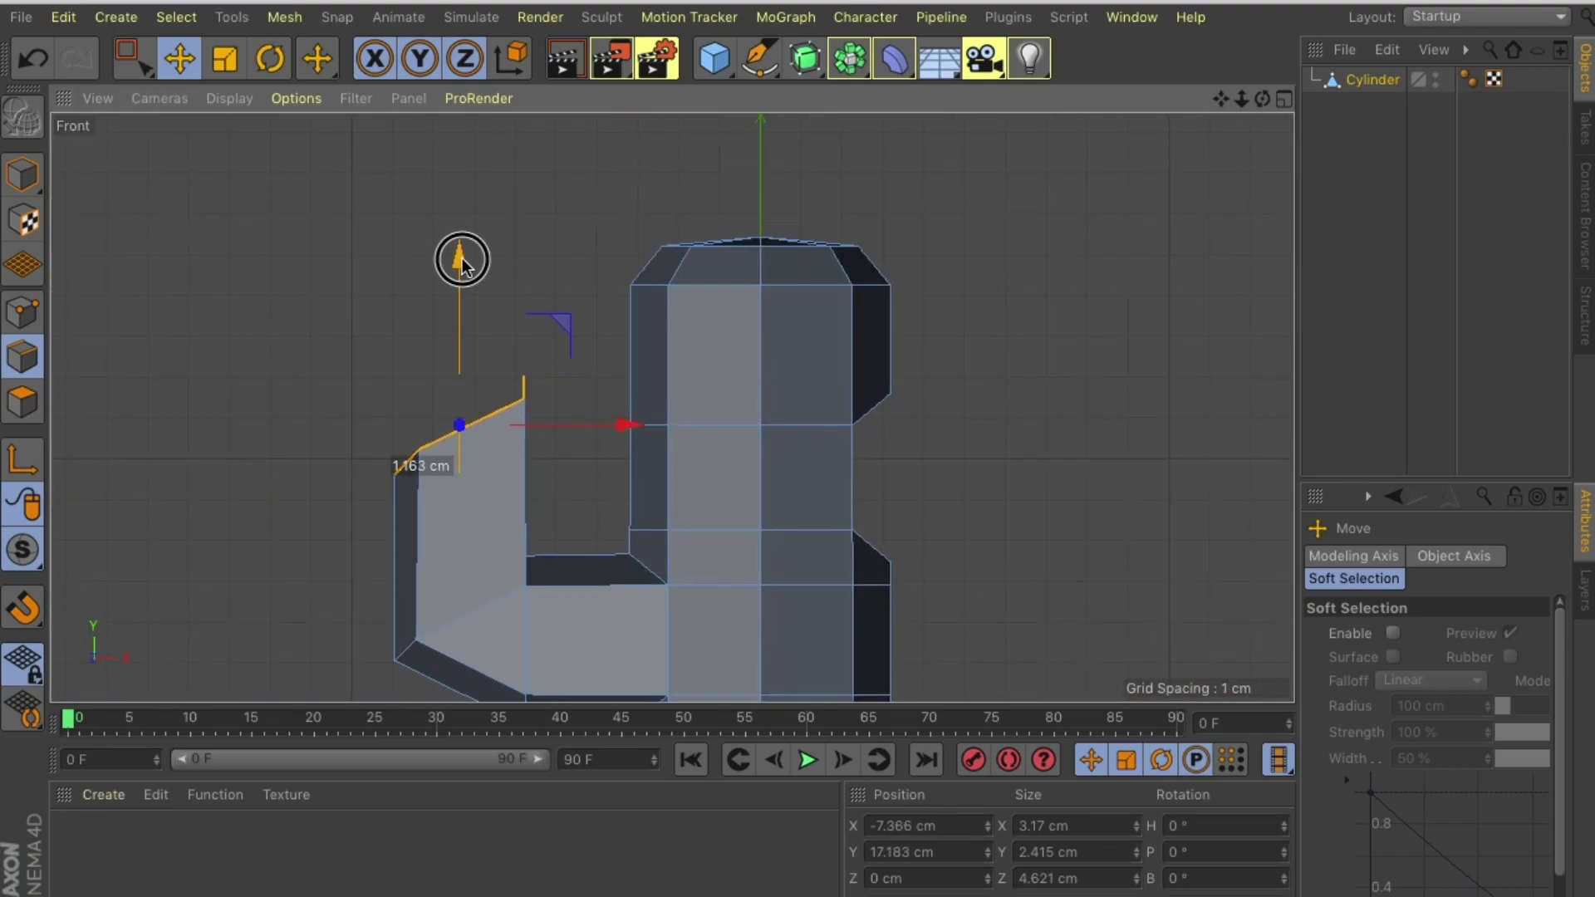
key(0)
drag(563, 517, 384, 365)
key(t)
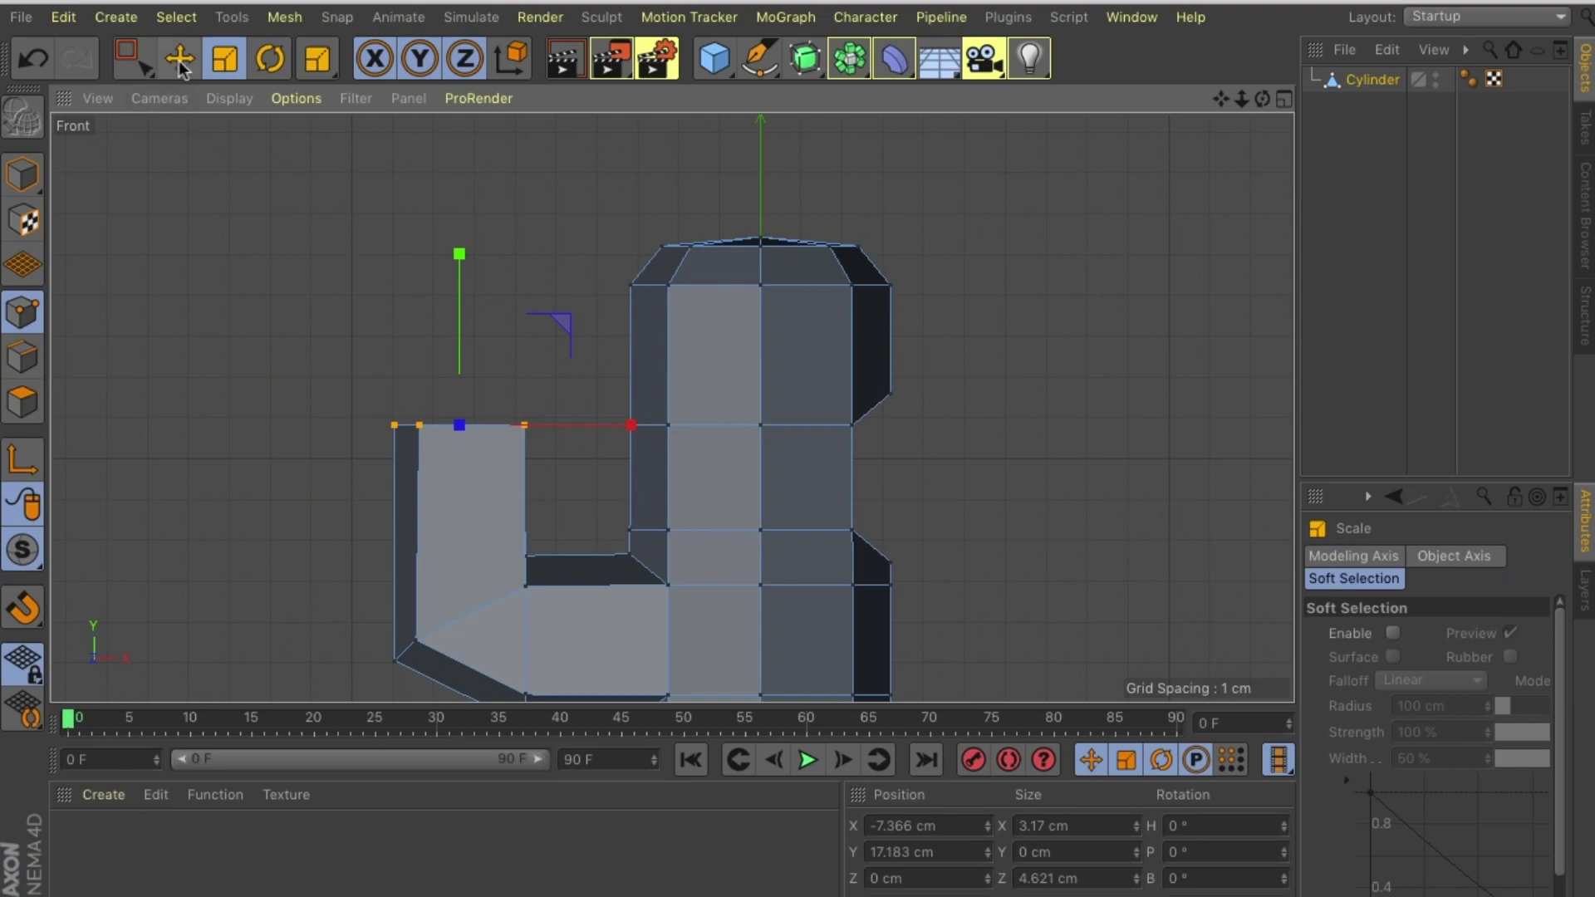
click(181, 71)
scroll(525, 316, down, 2)
Check the flattened arm top in the Top view, then return to Perspective
click(160, 98)
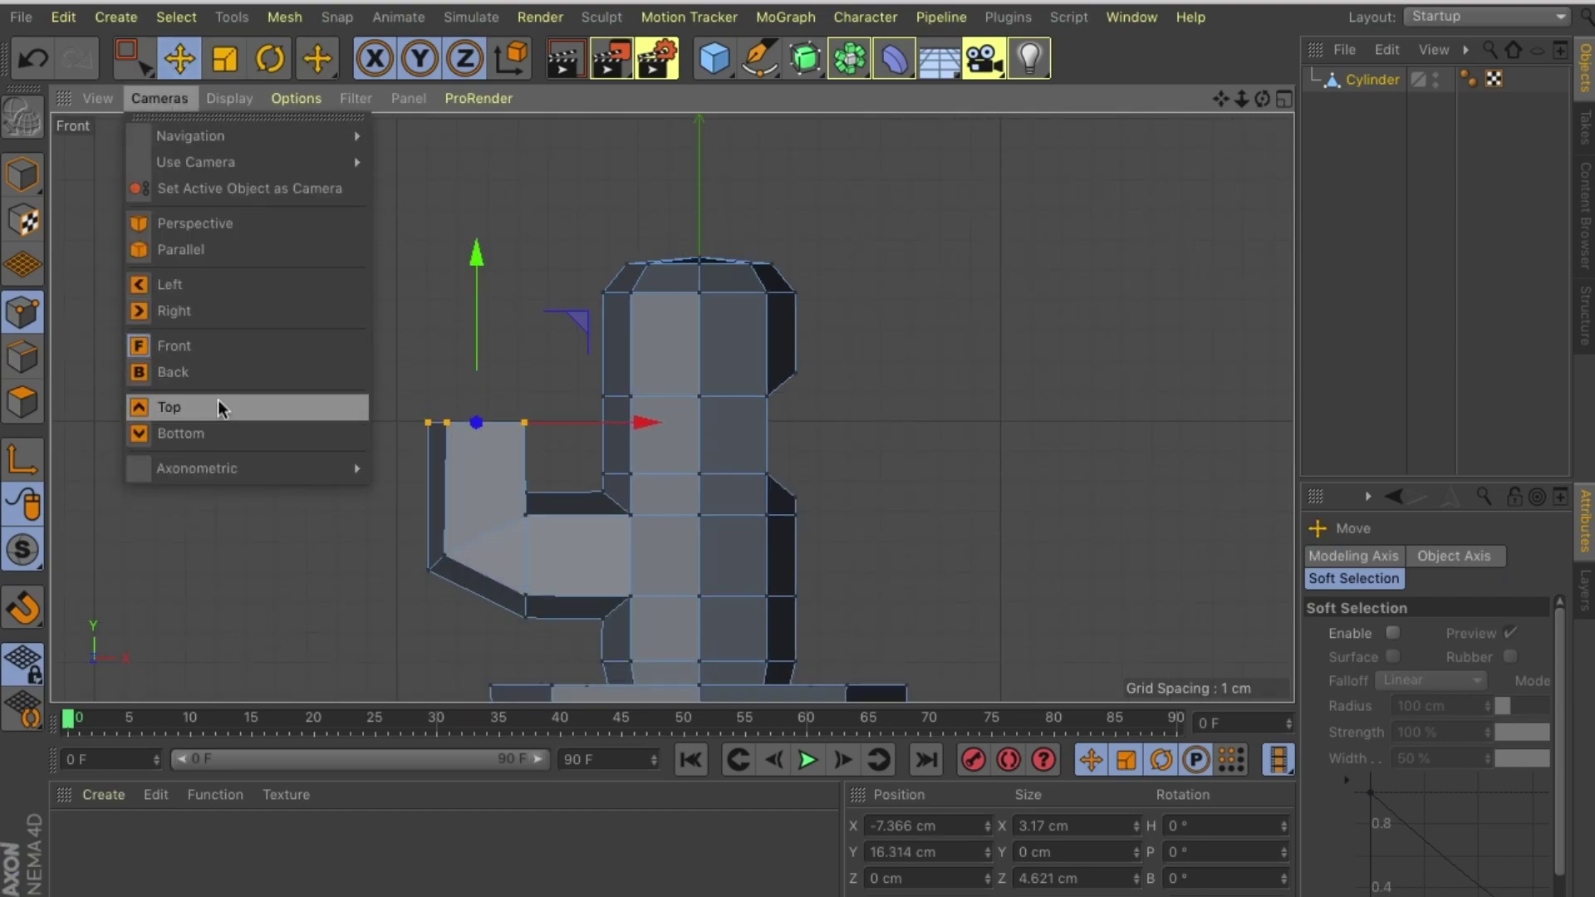
click(221, 407)
scroll(581, 382, up, 3)
scroll(610, 386, up, 3)
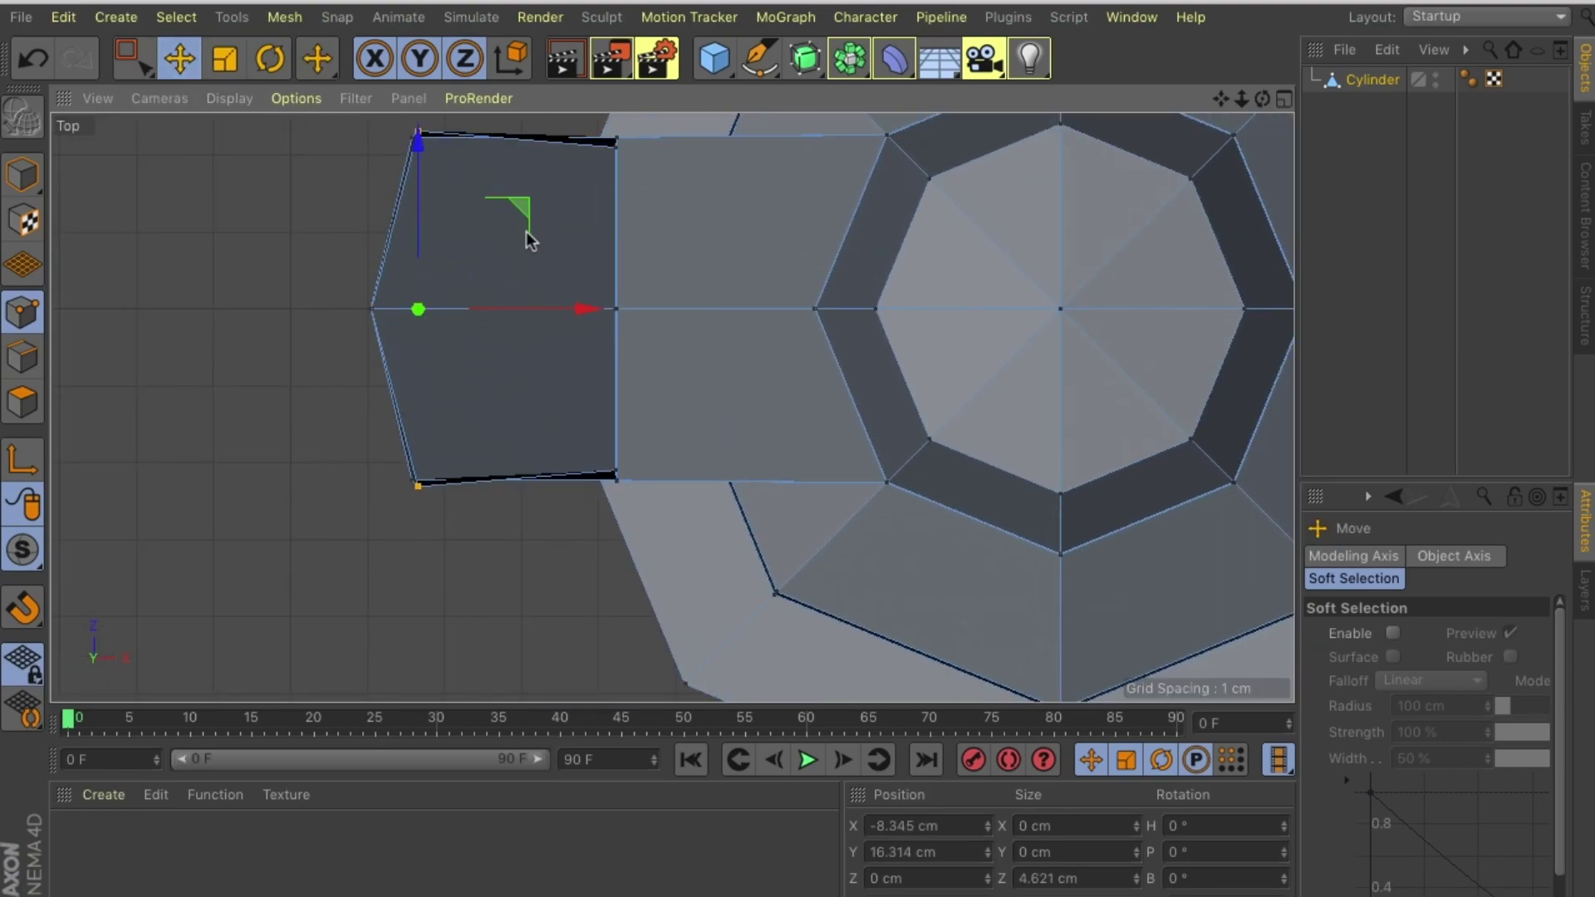
key(space)
click(159, 98)
click(227, 217)
key(space)
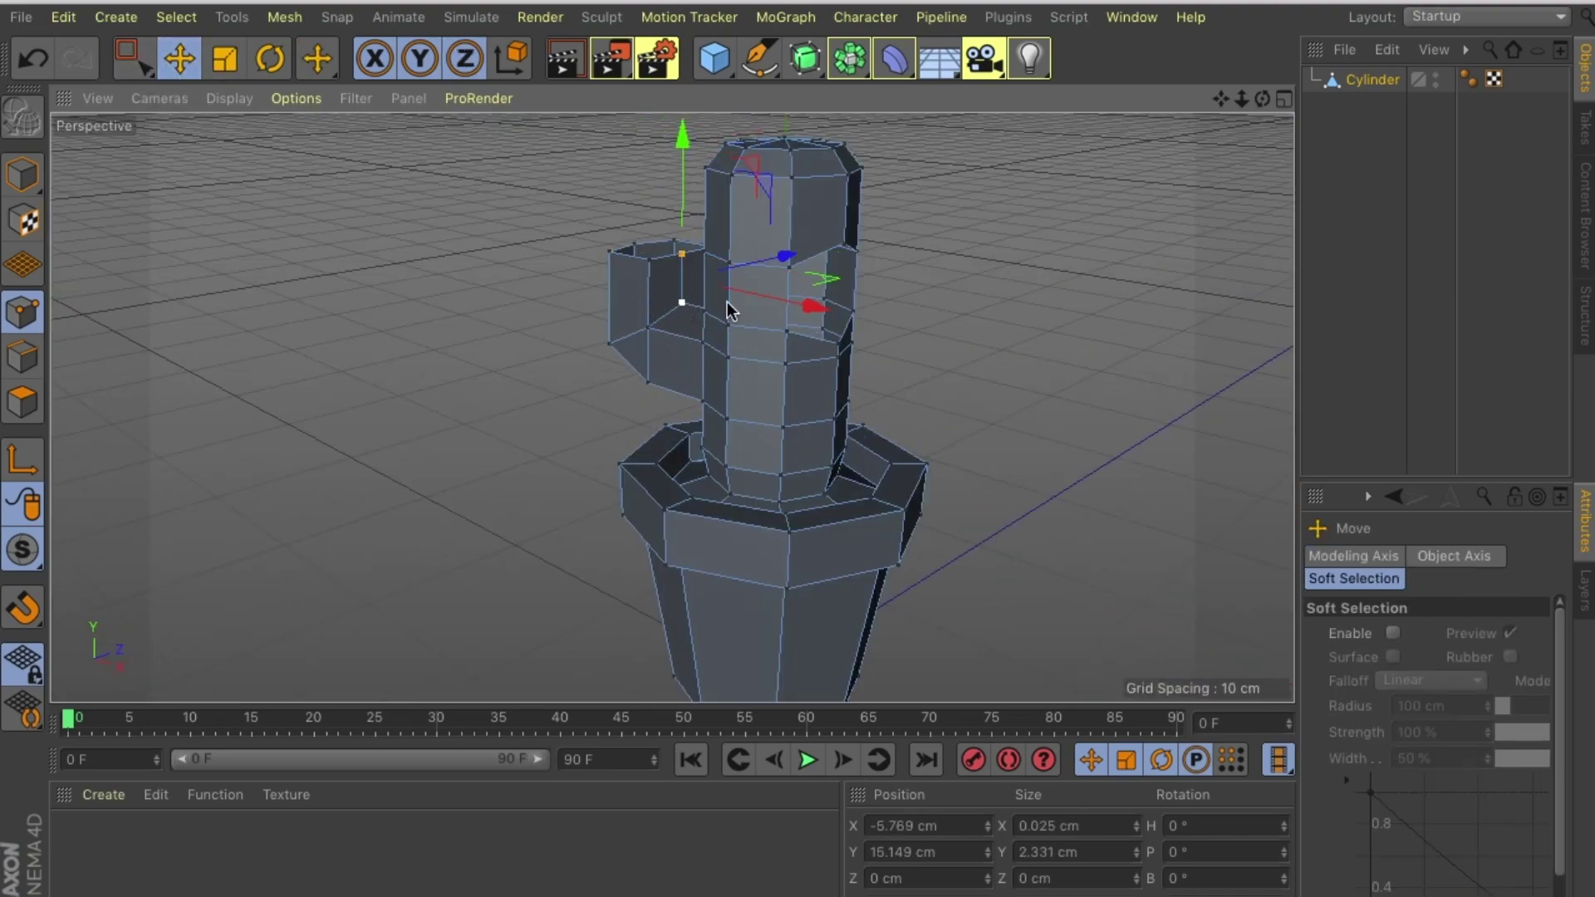
Orbit closer to the bent arm and add a bottom point to the selection
alt+drag(631, 398, 702, 403)
scroll(534, 284, up, 5)
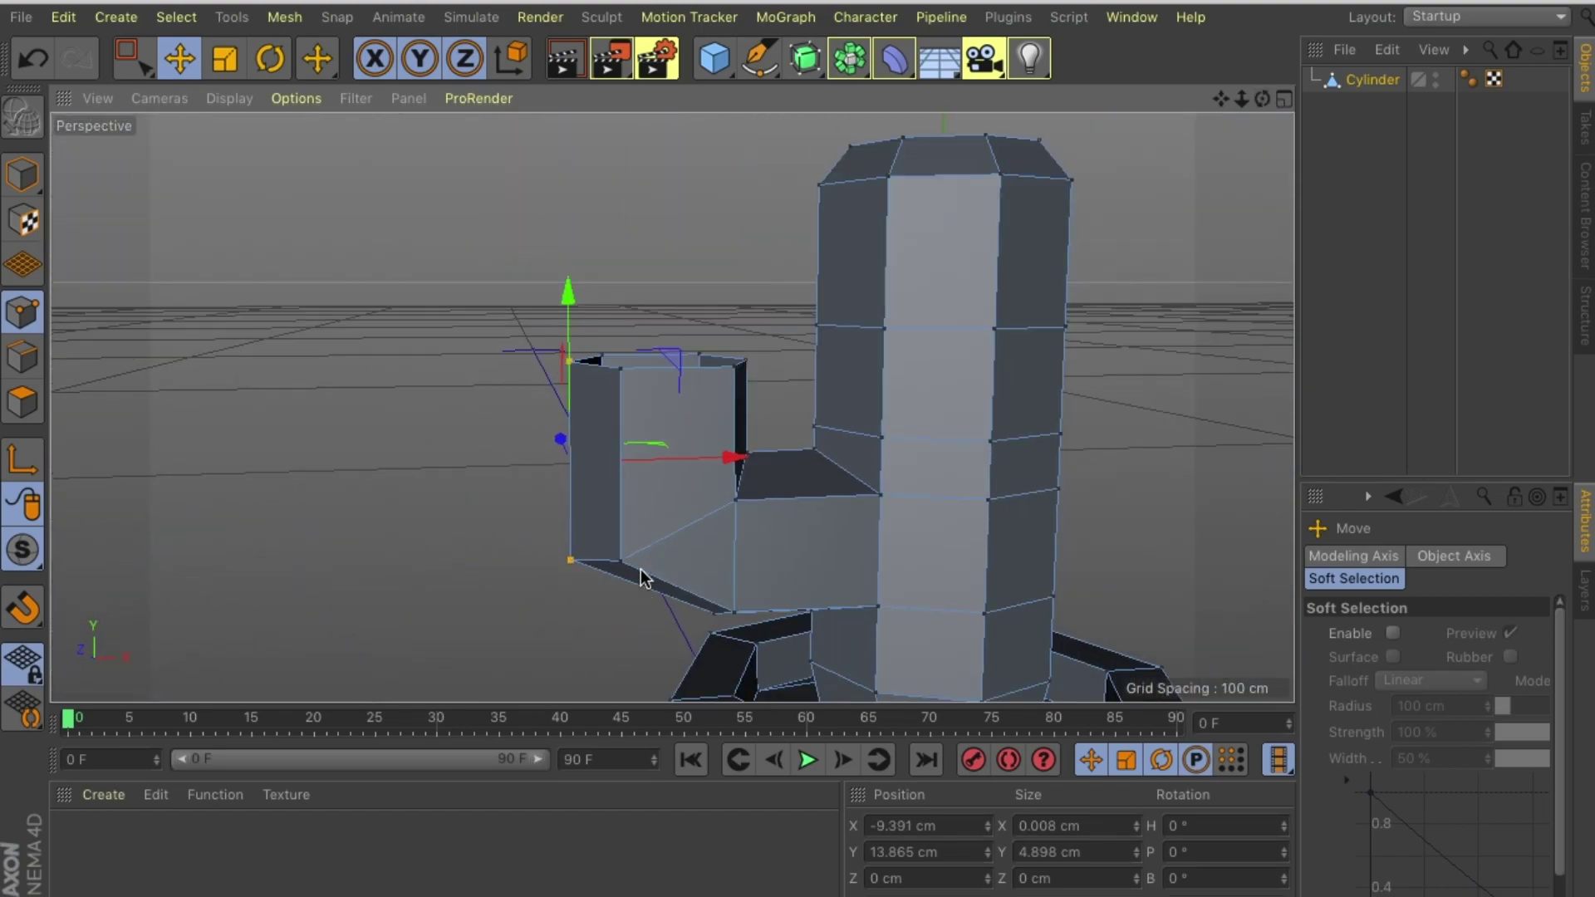
scroll(641, 586, up, 5)
alt+drag(621, 560, 286, 540)
shift+click(238, 561)
Extrude the upright arm's top edge ring upward and scale it to about 70%
mouse_move(459, 461)
alt+mouse_down()
mouse_move(670, 406)
mouse_move(1221, 117)
mouse_move(991, 218)
alt+mouse_up()
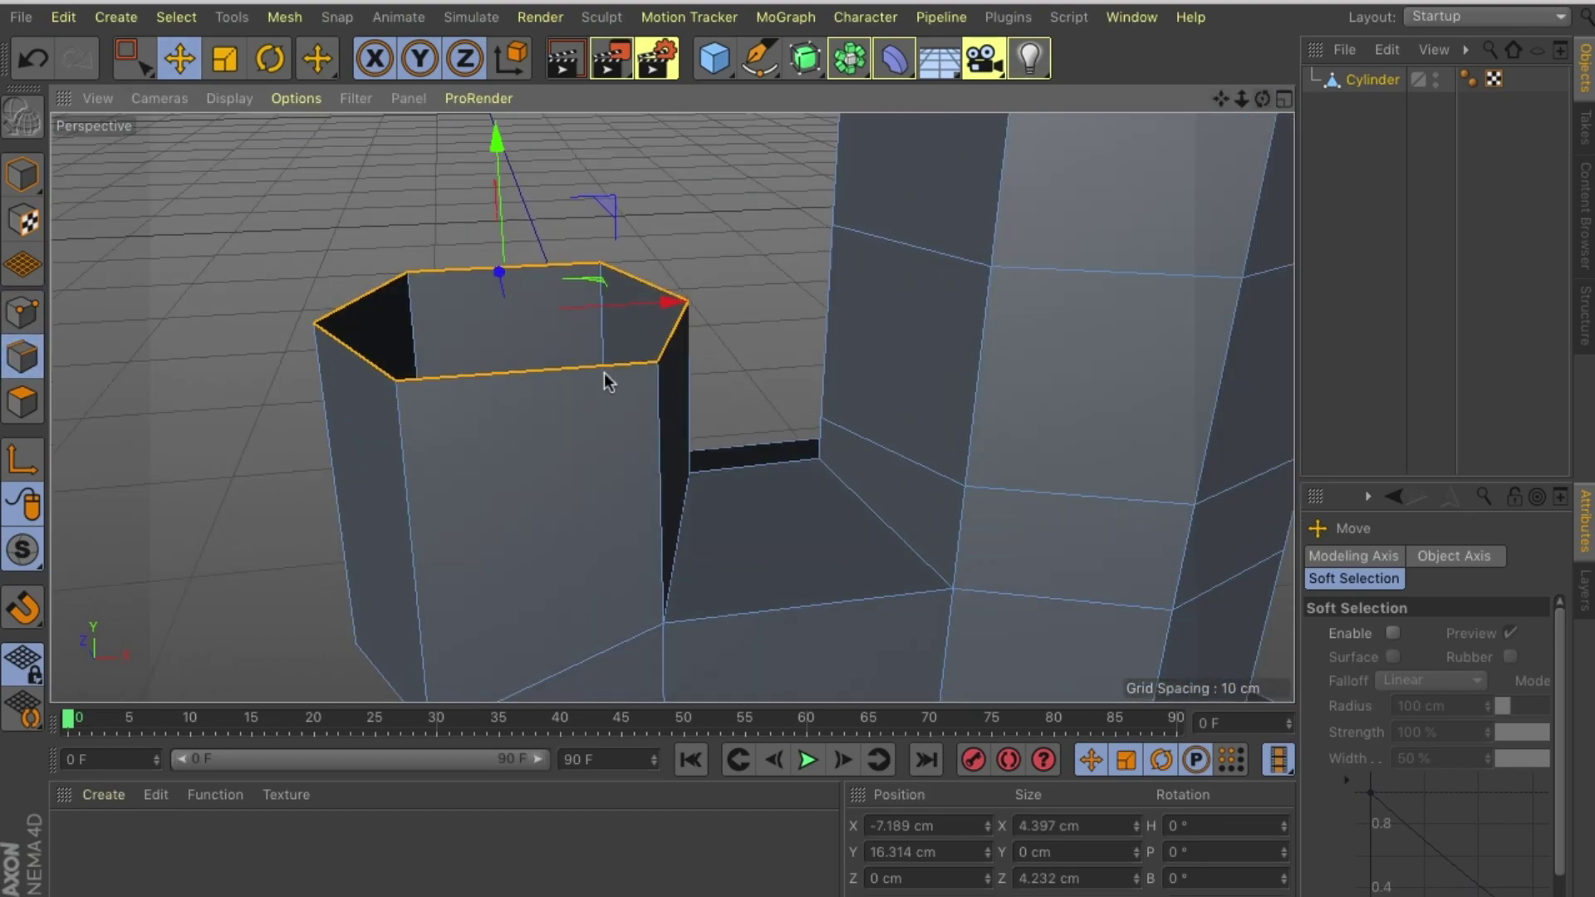
right_click(581, 170)
click(659, 758)
drag(498, 498, 540, 432)
key(t)
drag(415, 282, 127, 286)
Extrude the top ring a little again and move its points to close the arm's cap
right_click(581, 752)
click(631, 754)
click(22, 312)
click(176, 17)
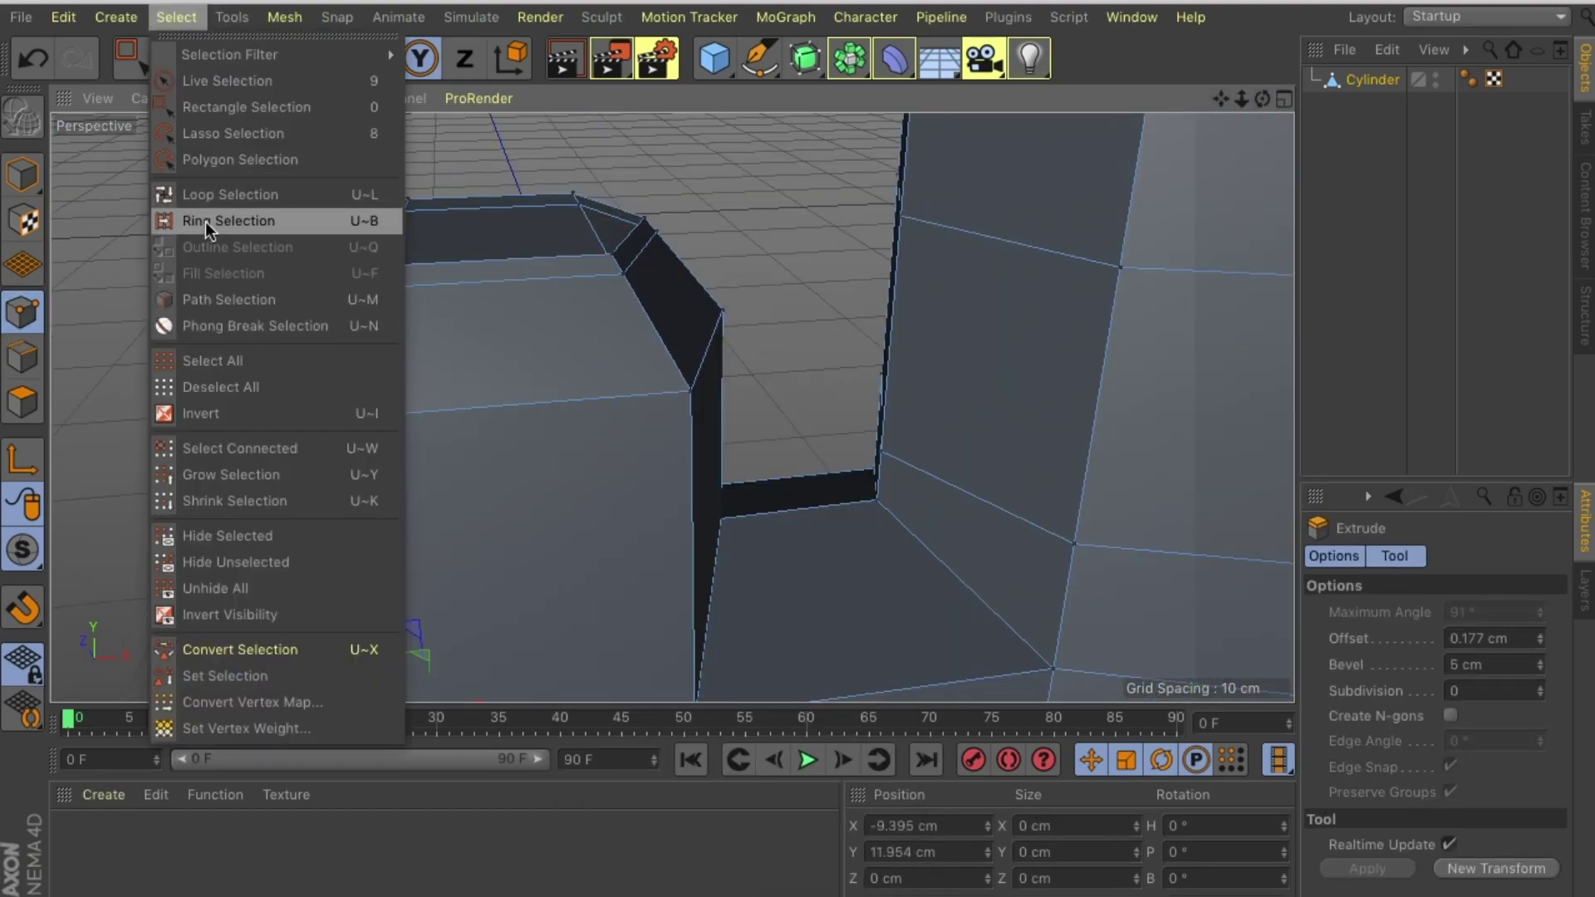
click(551, 248)
key(9)
click(496, 223)
key(e)
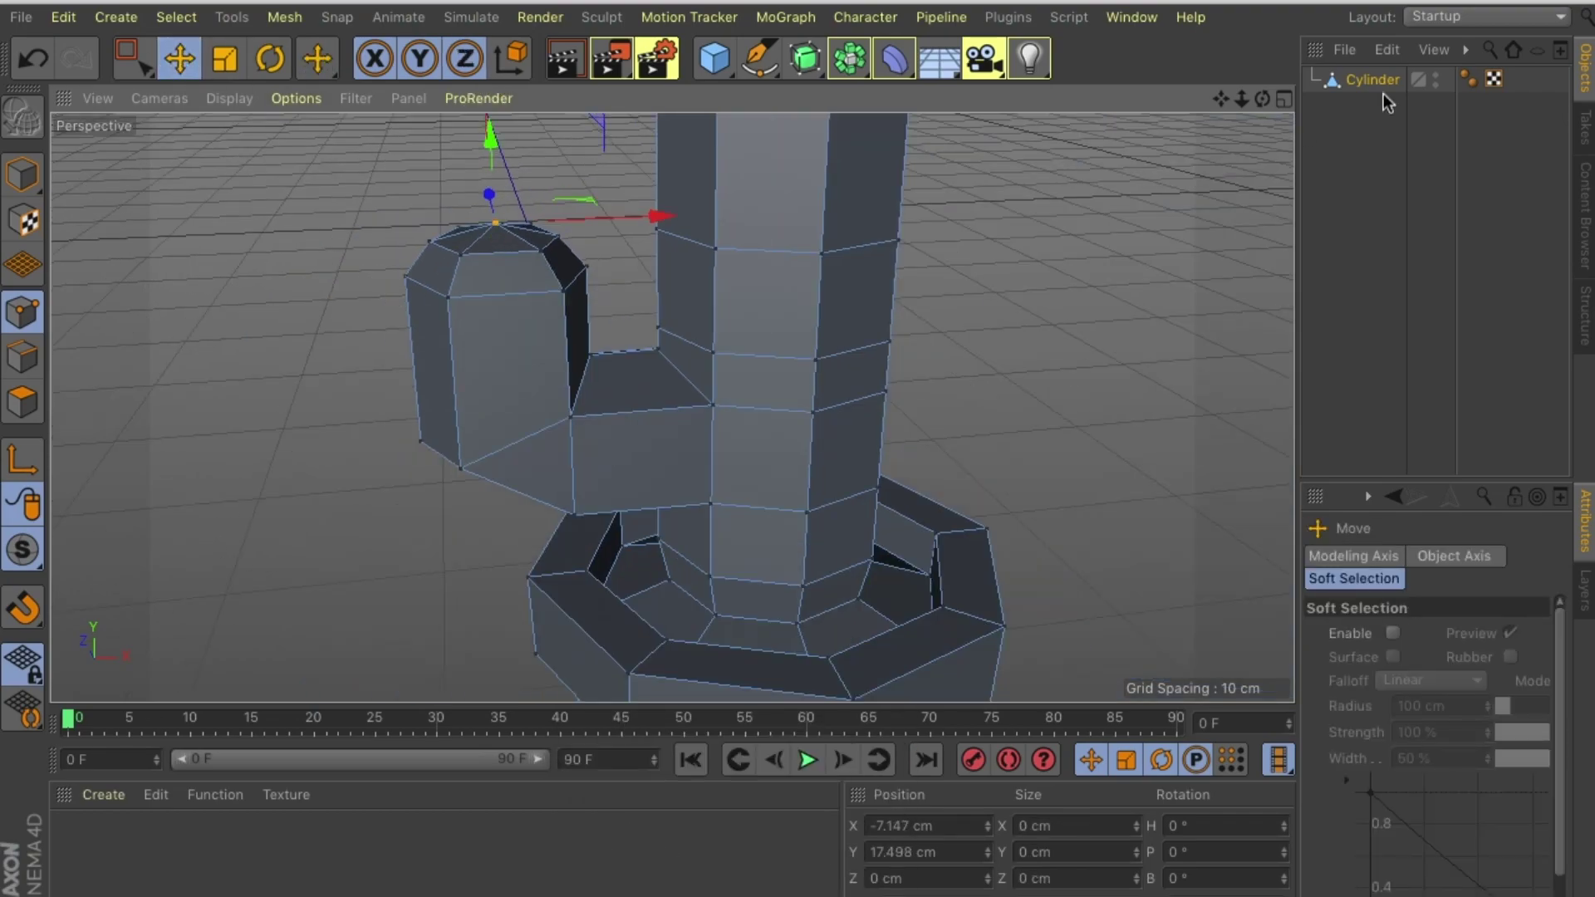
scroll(669, 402, down, 5)
scroll(670, 407, down, 3)
scroll(582, 290, up, 8)
click(23, 357)
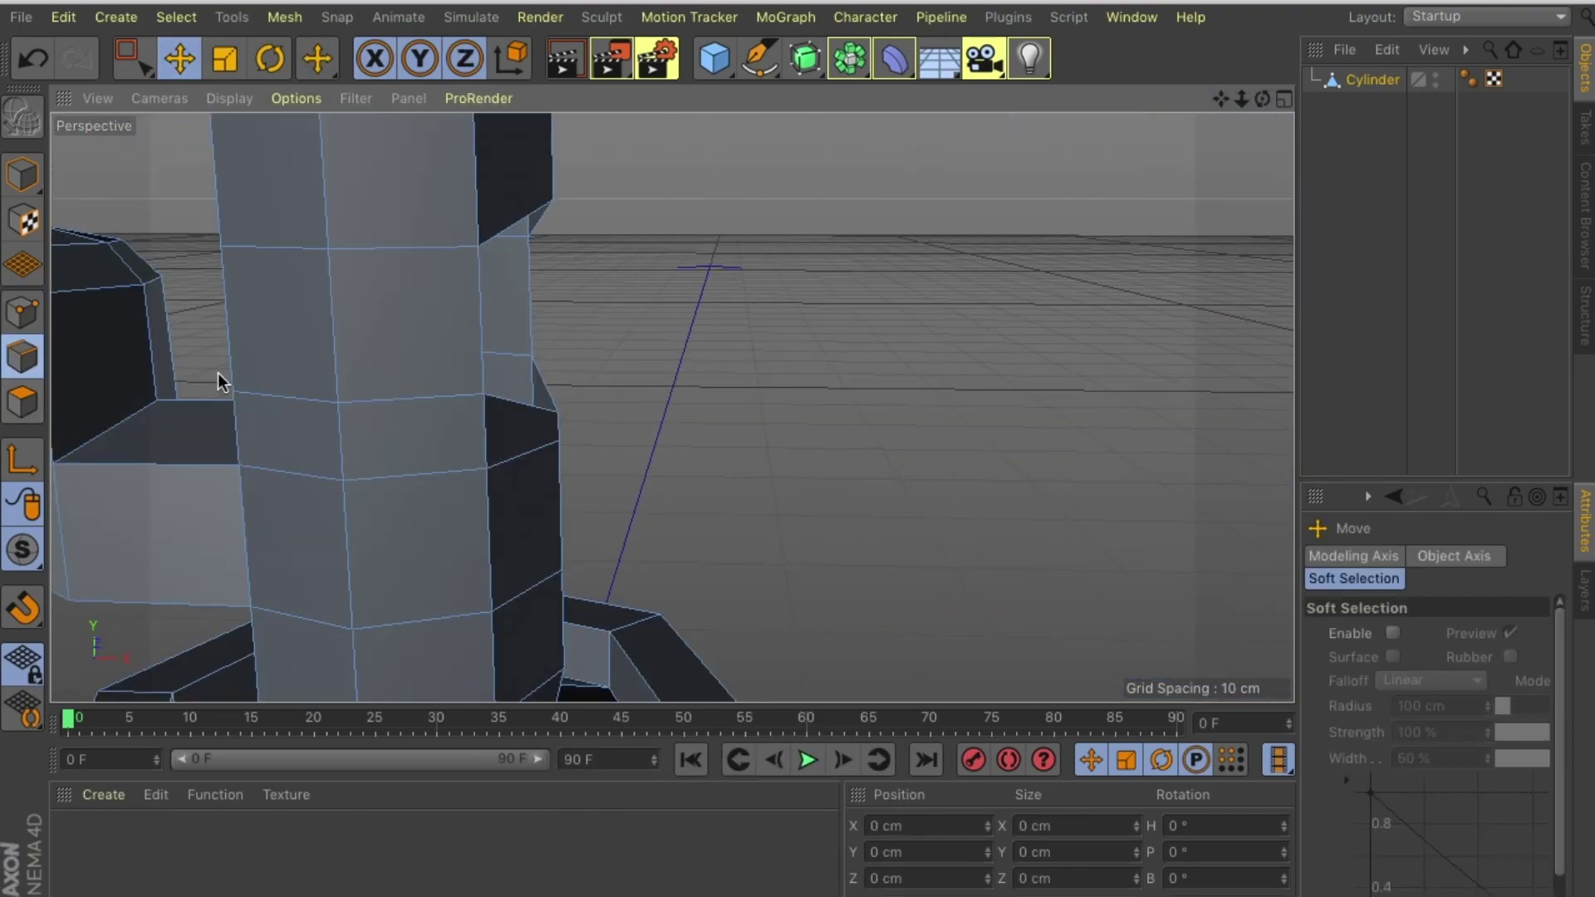
Extrude a trunk face outward into a new arm and flatten its end to zero width on X
key(d)
key(e)
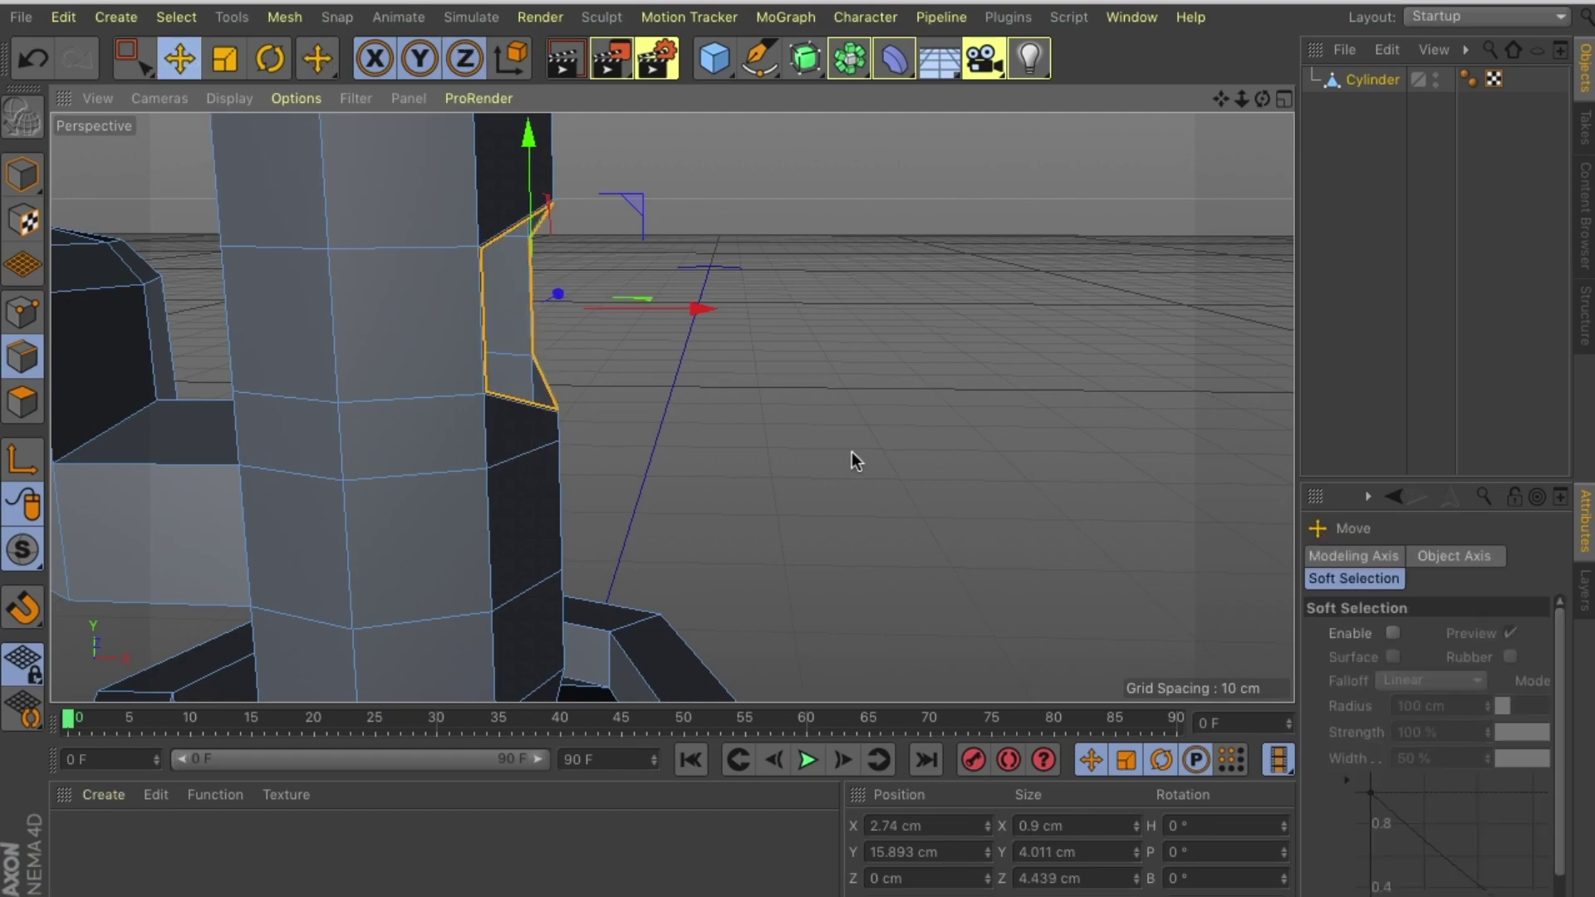
ctrl+drag(698, 309, 847, 315)
drag(845, 309, 686, 297)
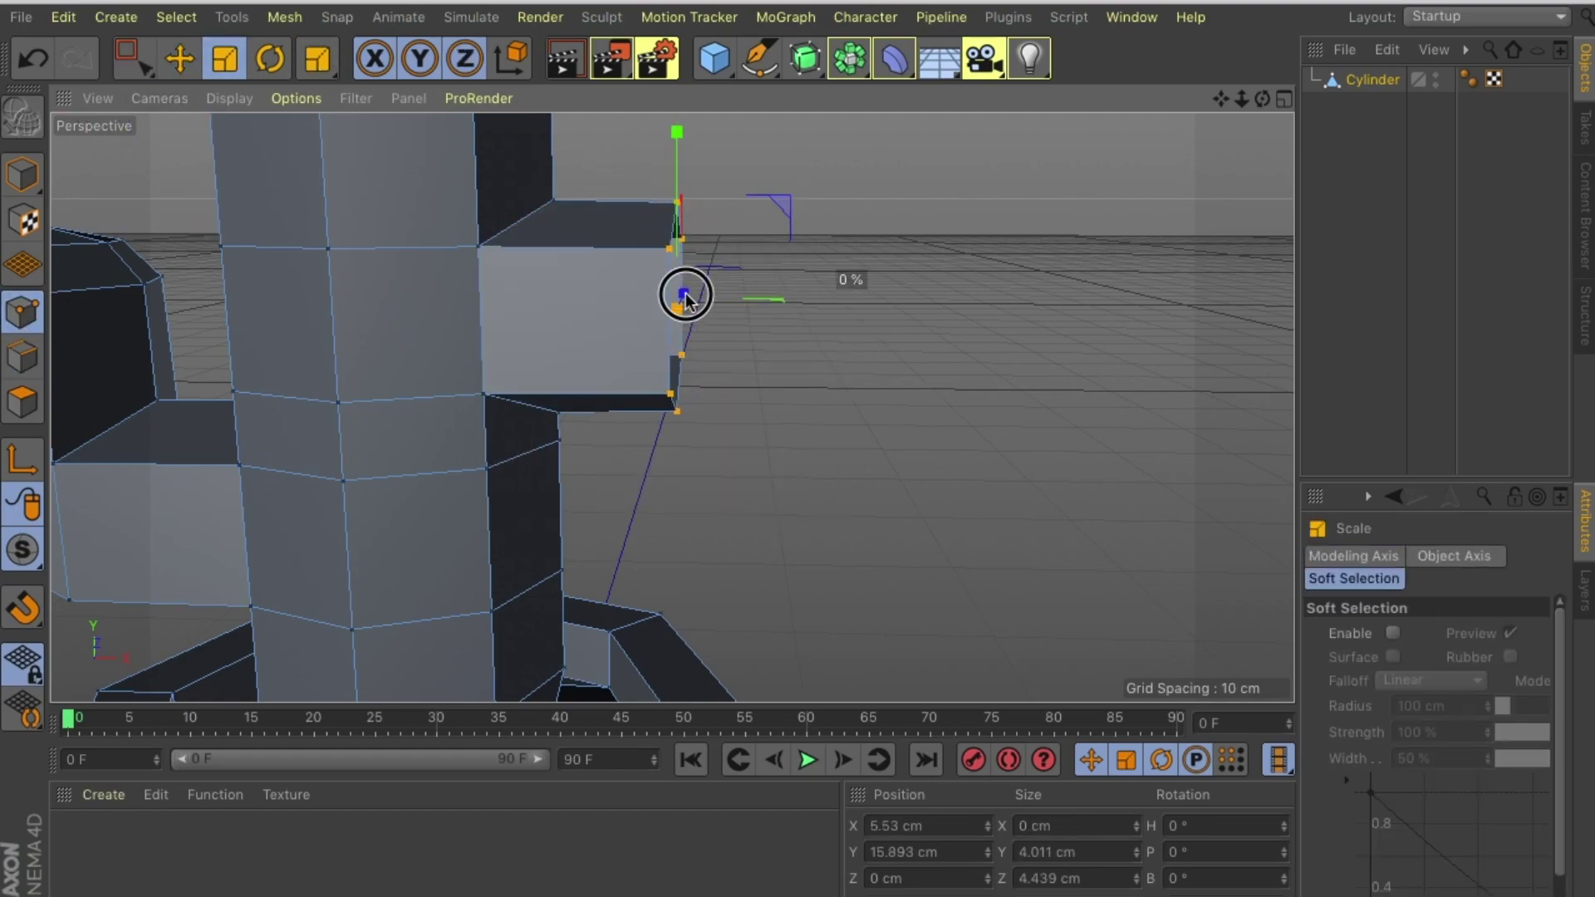
Extrude another arm section, rotate its end face -90° upward, and raise it about 2 cm
right_click(660, 374)
click(730, 754)
drag(731, 498, 831, 498)
key(r)
drag(772, 241, 709, 324)
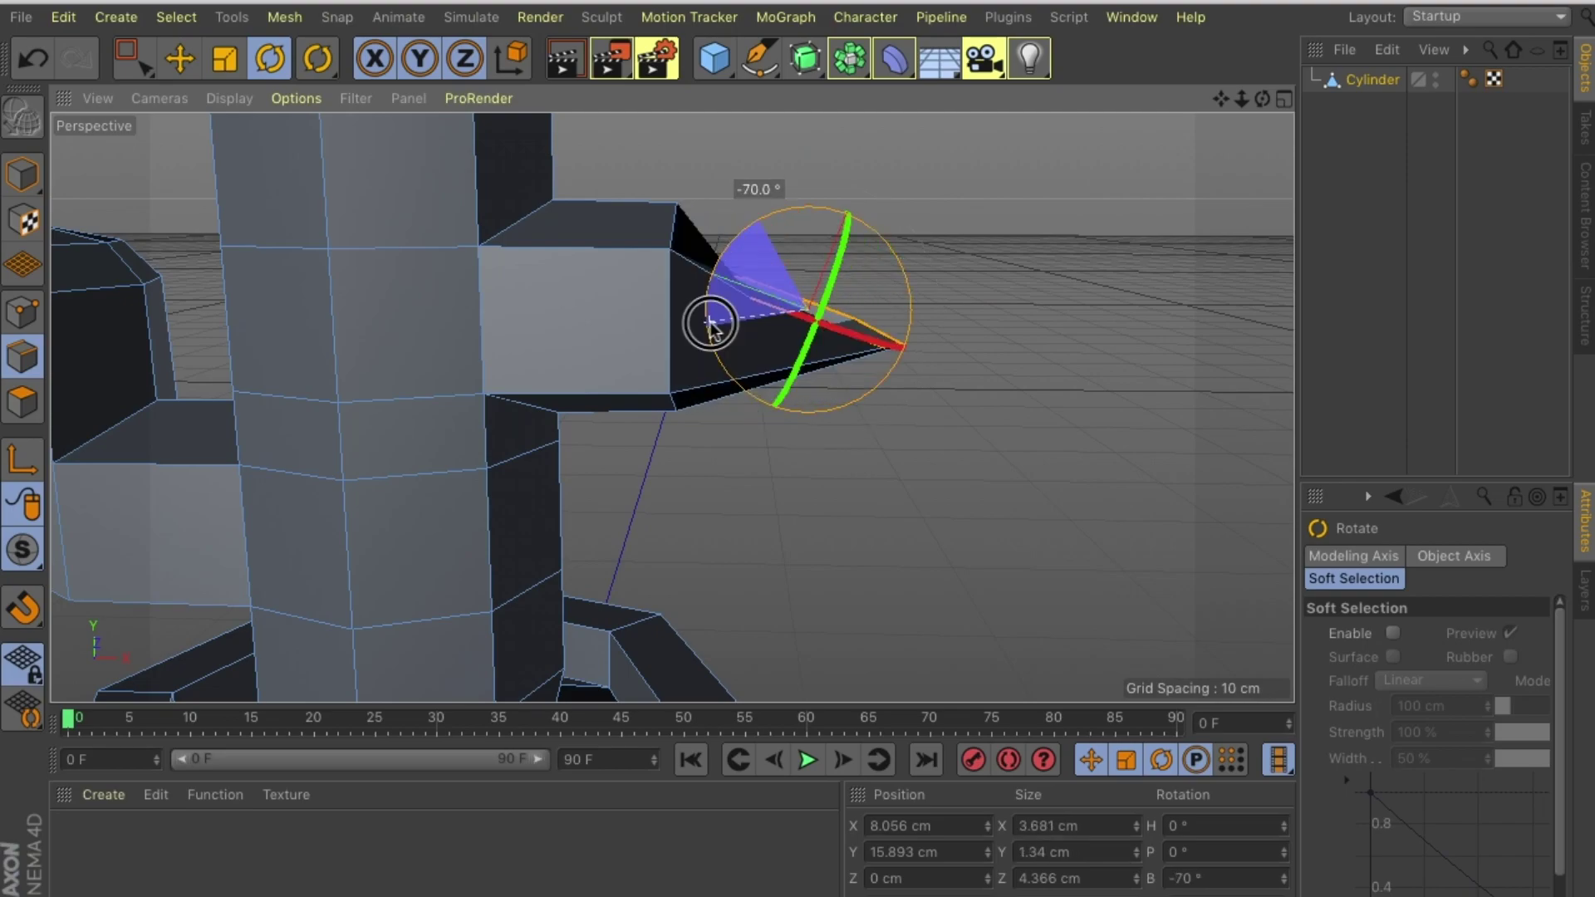
key(e)
drag(812, 249, 812, 141)
Weld the overlapping points on the new arm together
mouse_move(1208, 114)
alt+mouse_down()
mouse_move(669, 409)
mouse_move(712, 274)
alt+mouse_up()
right_click(651, 209)
click(689, 758)
mouse_move(589, 338)
mouse_down()
mouse_move(730, 218)
mouse_move(939, 204)
mouse_up()
right_click(728, 200)
click(775, 700)
right_click(938, 205)
click(984, 704)
mouse_move(984, 704)
alt+mouse_down()
mouse_move(933, 633)
mouse_move(669, 406)
alt+mouse_up()
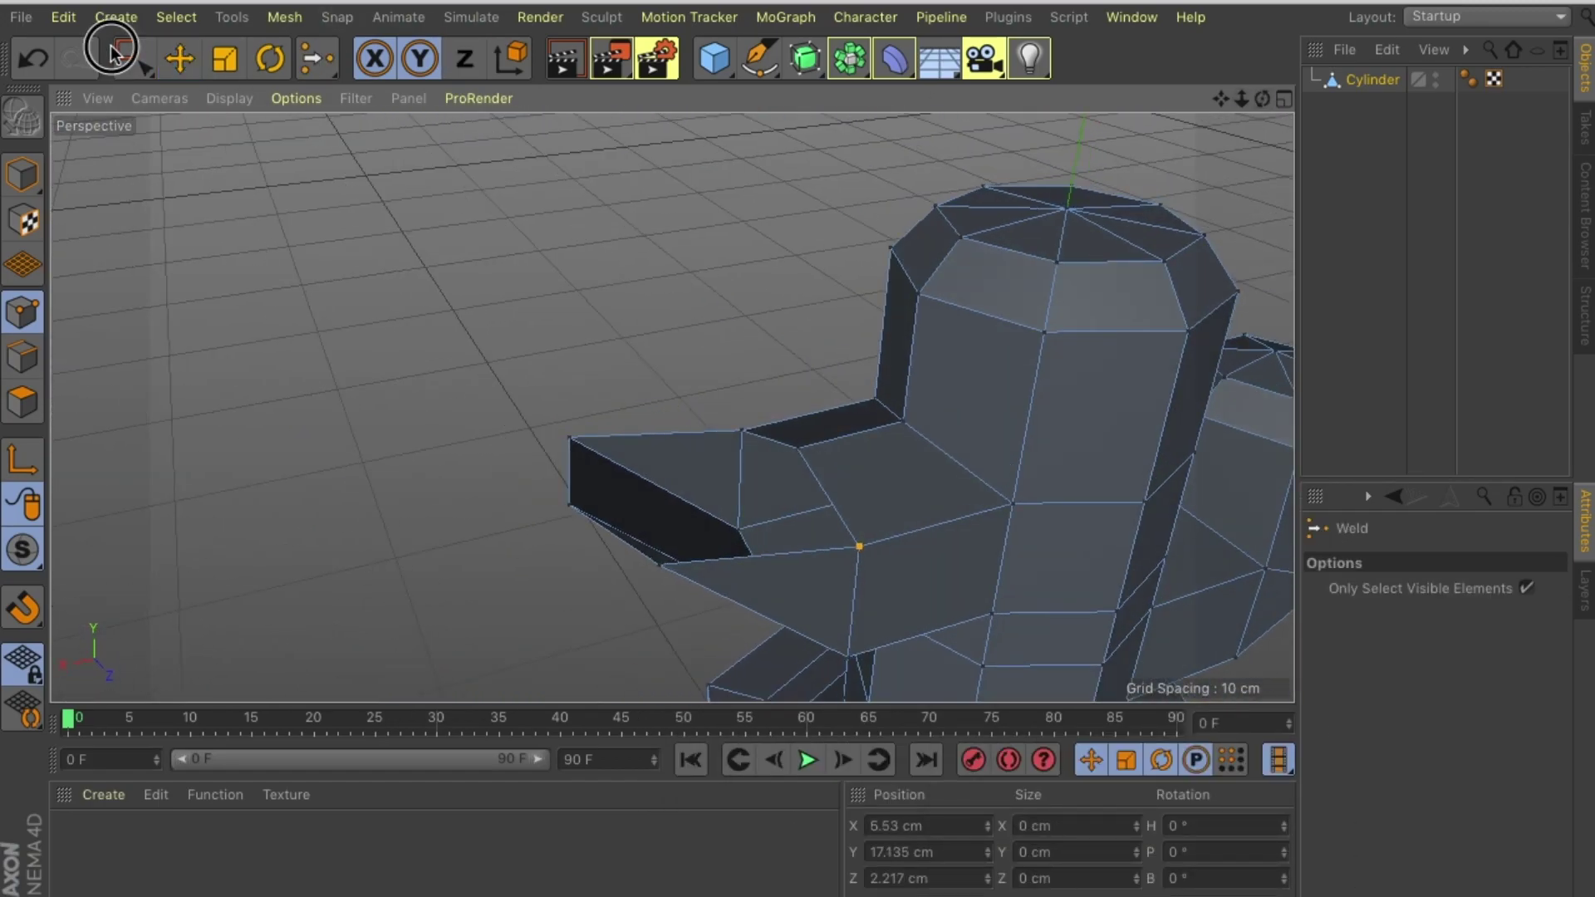
Reshape the arm with one point, then bevel its end polygon about 0.9 cm and raise it
click(112, 51)
click(548, 424)
drag(501, 520, 730, 481)
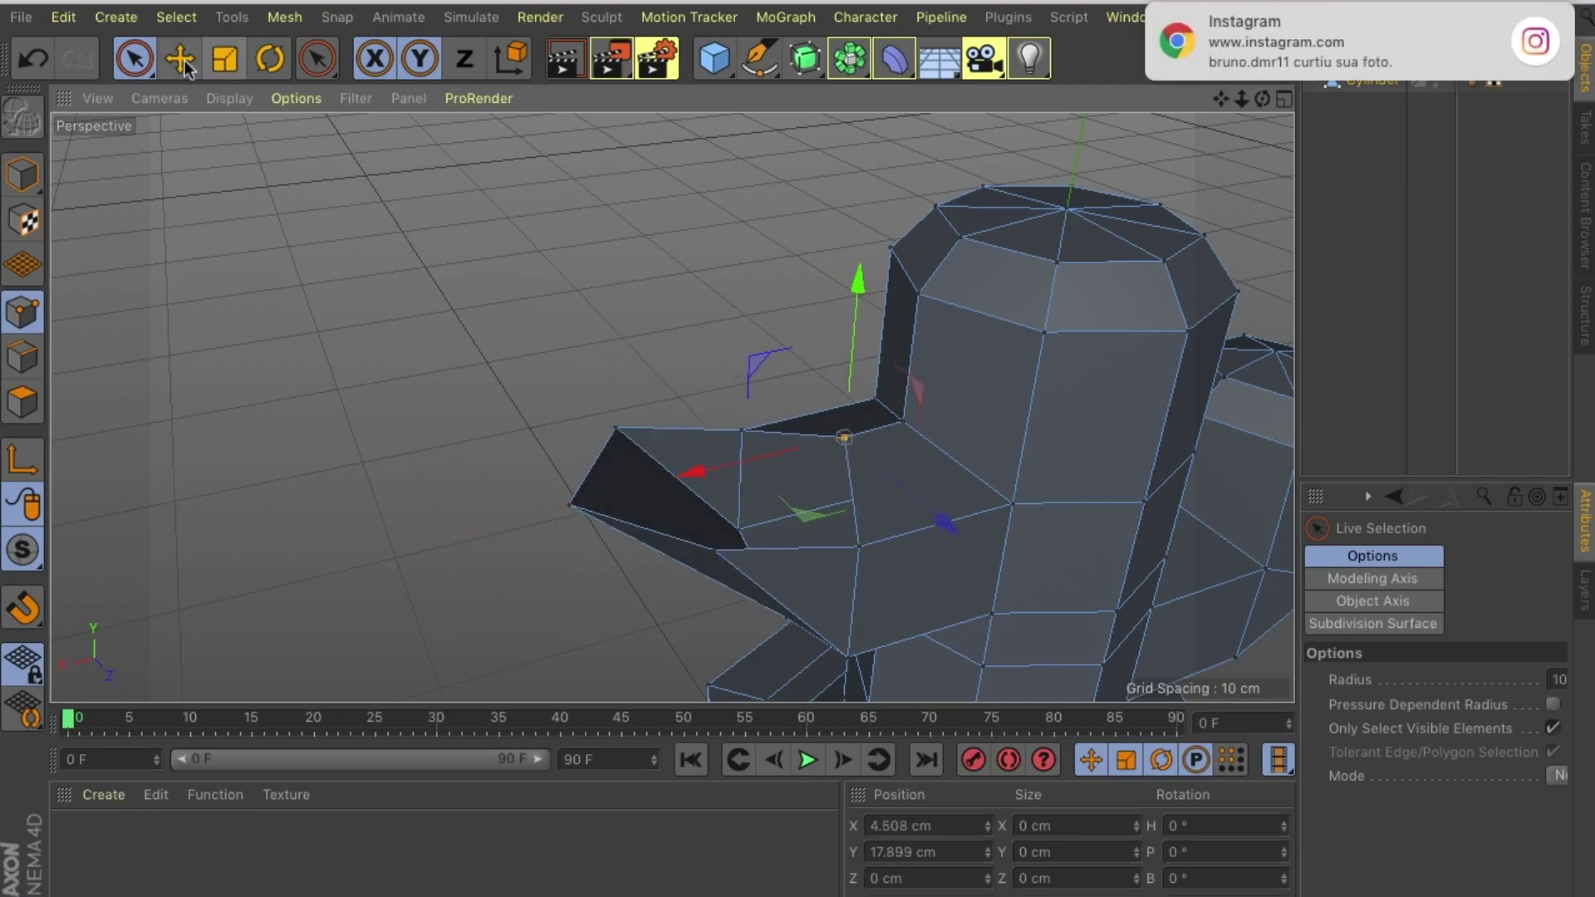
click(22, 357)
click(785, 490)
right_click(785, 490)
click(825, 754)
drag(843, 562, 865, 566)
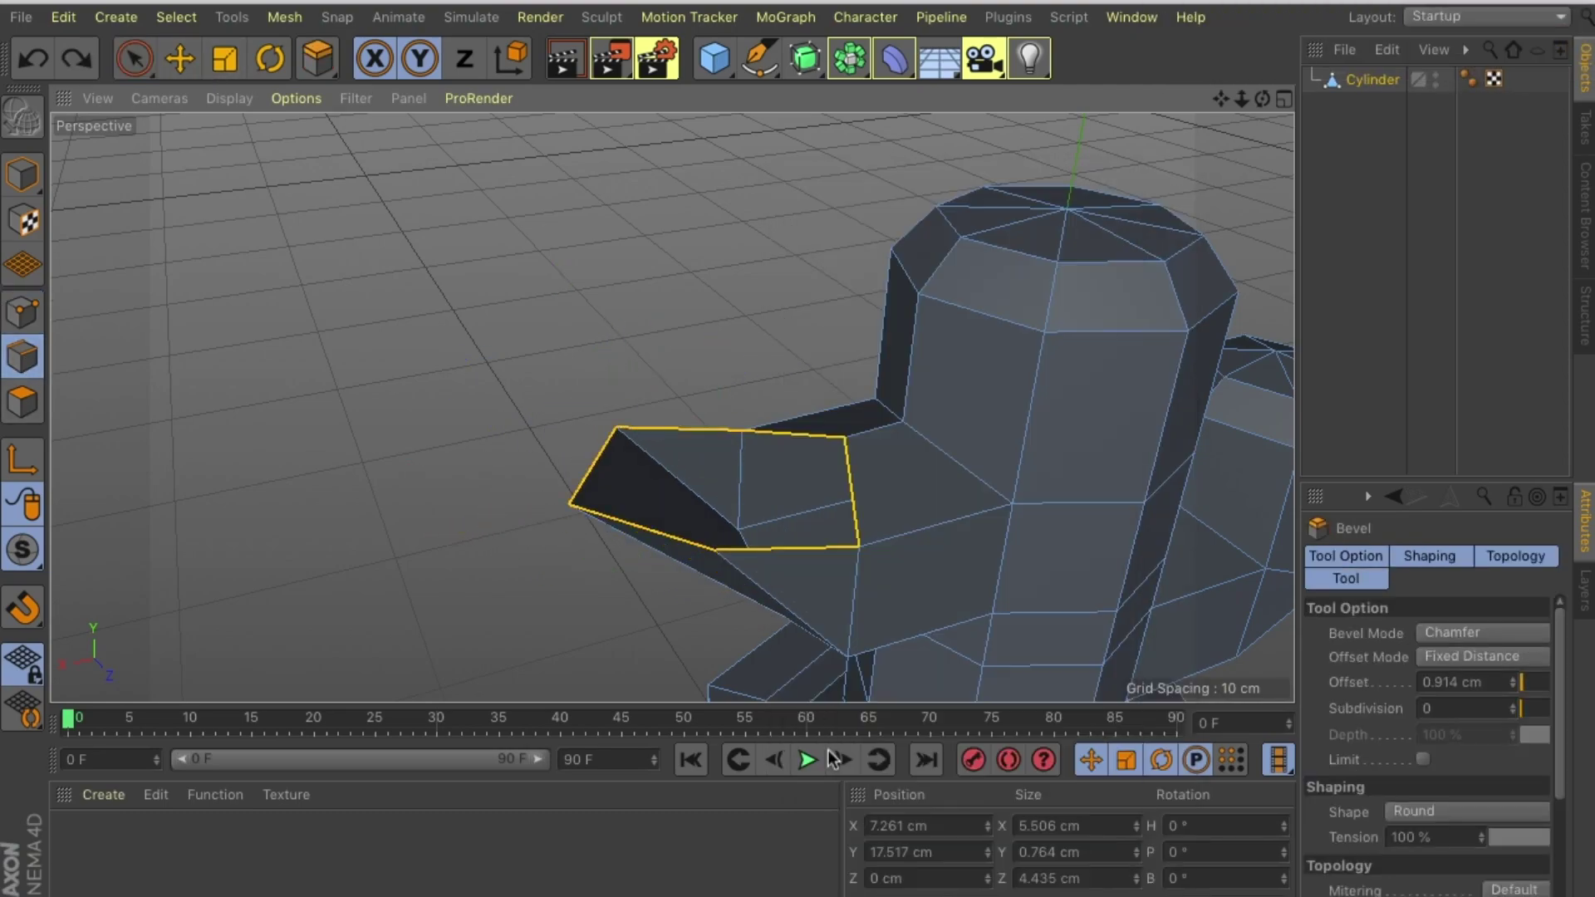
key(e)
mouse_move(711, 324)
mouse_down()
mouse_move(729, 213)
mouse_move(671, 408)
mouse_move(465, 399)
mouse_up()
Rectangle-select the arm end's top edges and scale them to zero height on Y
click(23, 312)
click(129, 58)
drag(548, 324, 964, 424)
key(t)
key(ctrl+z)
alt+drag(1273, 130, 670, 410)
mouse_move(573, 214)
mouse_down()
mouse_move(558, 382)
mouse_move(662, 388)
mouse_move(708, 502)
mouse_up()
click(189, 67)
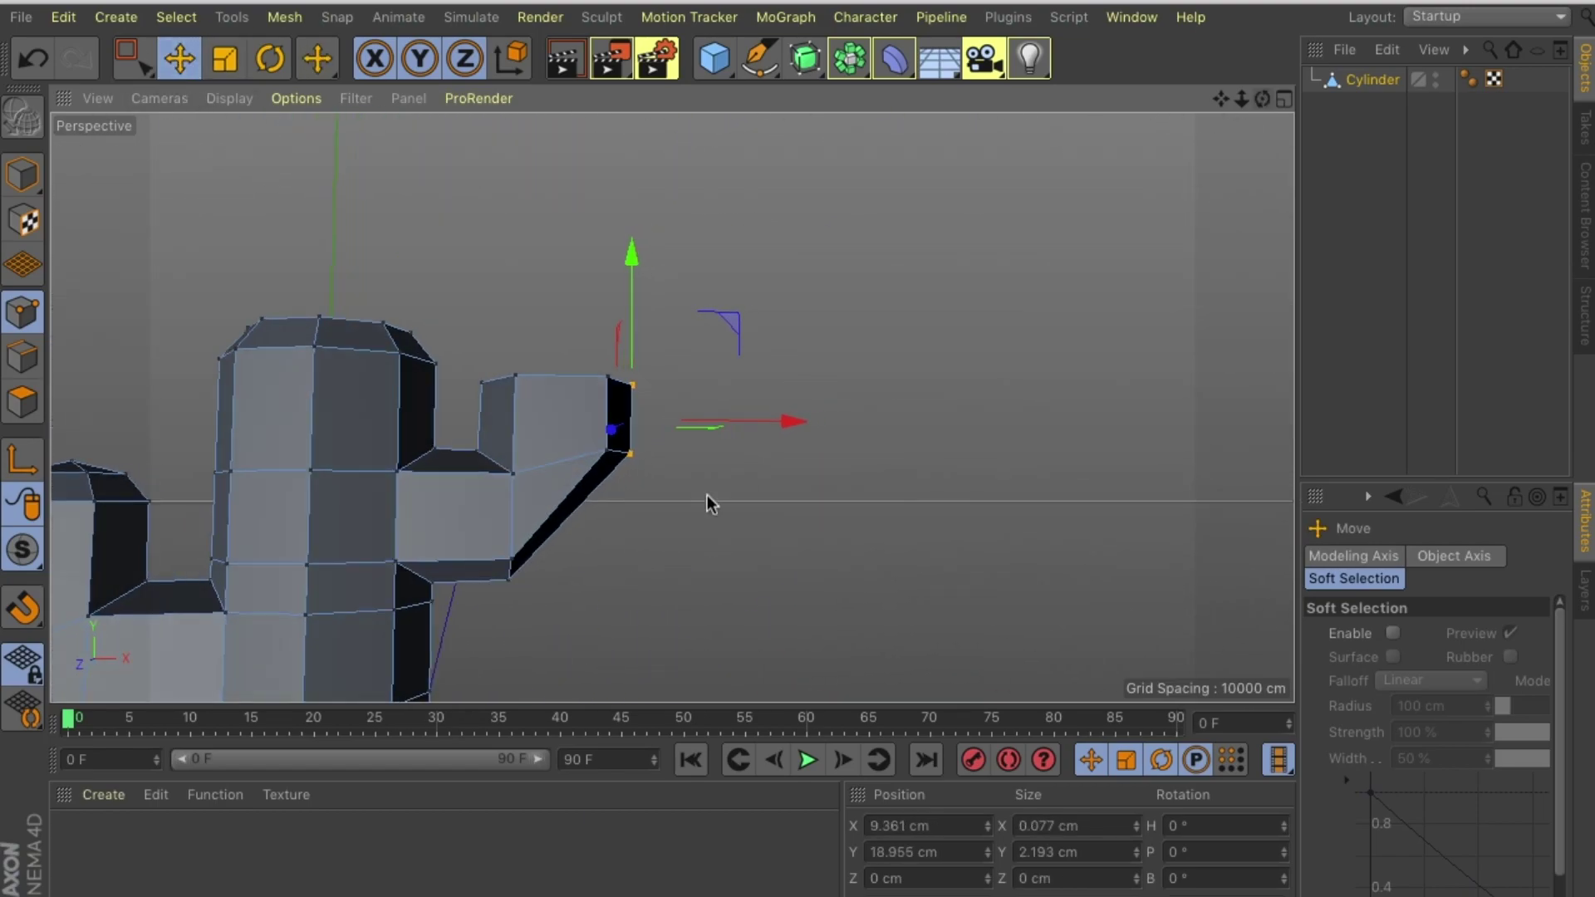
Collapse the selected edge, then extrude the arm's end edge loop upward and scale it slightly smaller
click(512, 565)
scroll(830, 416, down, 5)
alt+drag(1207, 213, 748, 249)
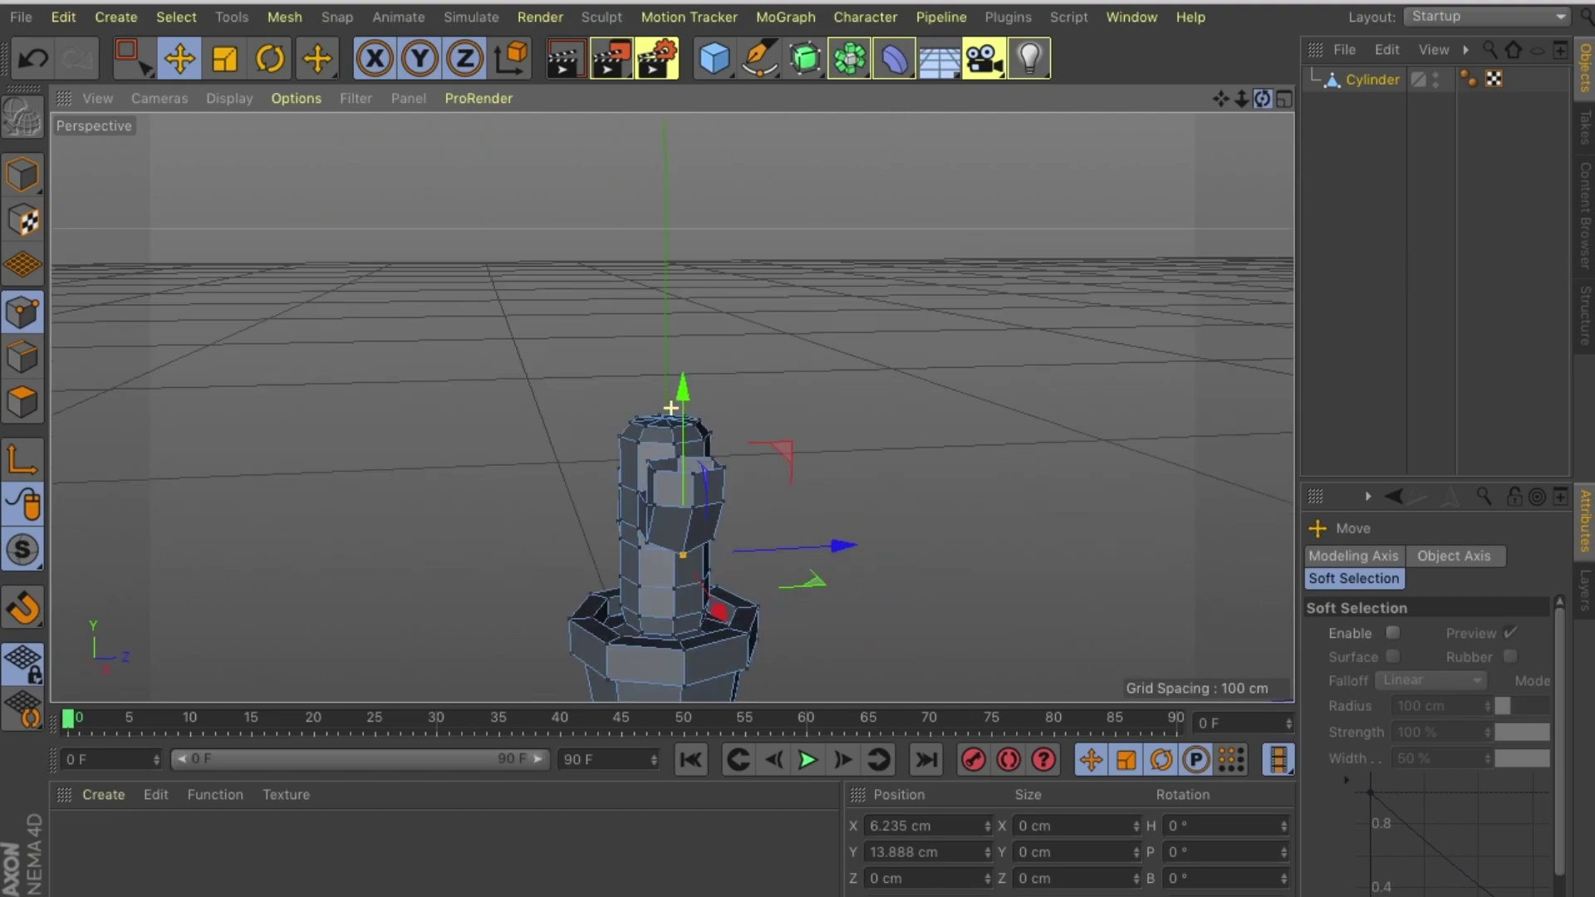
scroll(581, 415, up, 5)
right_click(652, 357)
click(714, 760)
mouse_move(698, 332)
mouse_down()
mouse_move(697, 308)
mouse_move(665, 291)
mouse_up()
key(t)
key(e)
alt+drag(587, 250, 706, 473)
Lower the arm's two corner points about 0.7 cm and nudge them left, back in Perspective
click(22, 312)
click(129, 58)
click(250, 143)
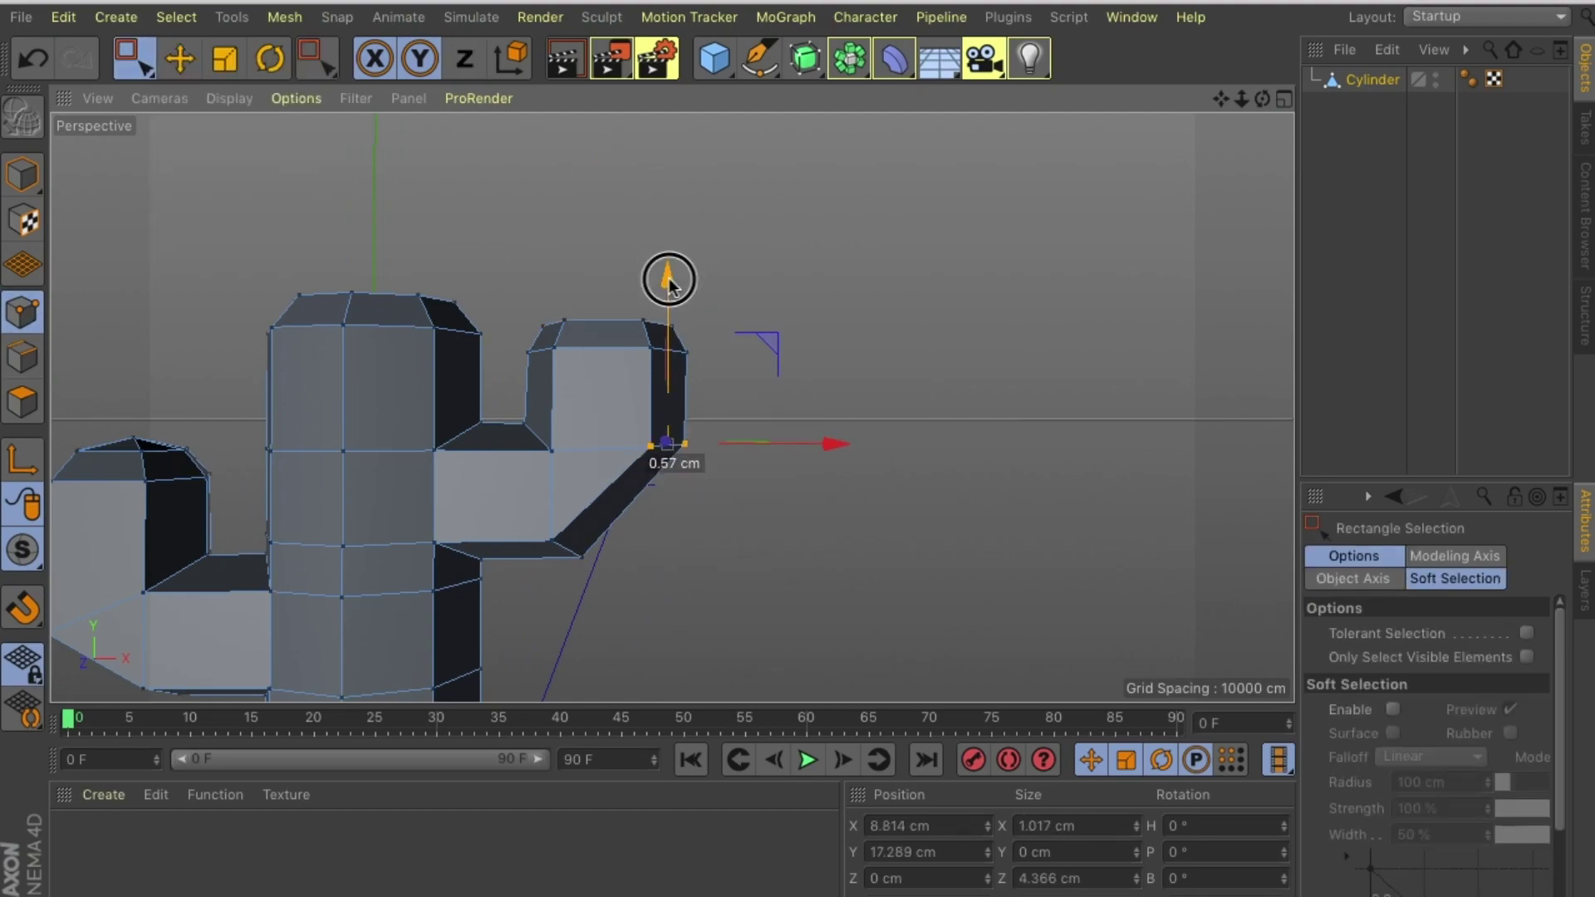
alt+drag(637, 310, 665, 410)
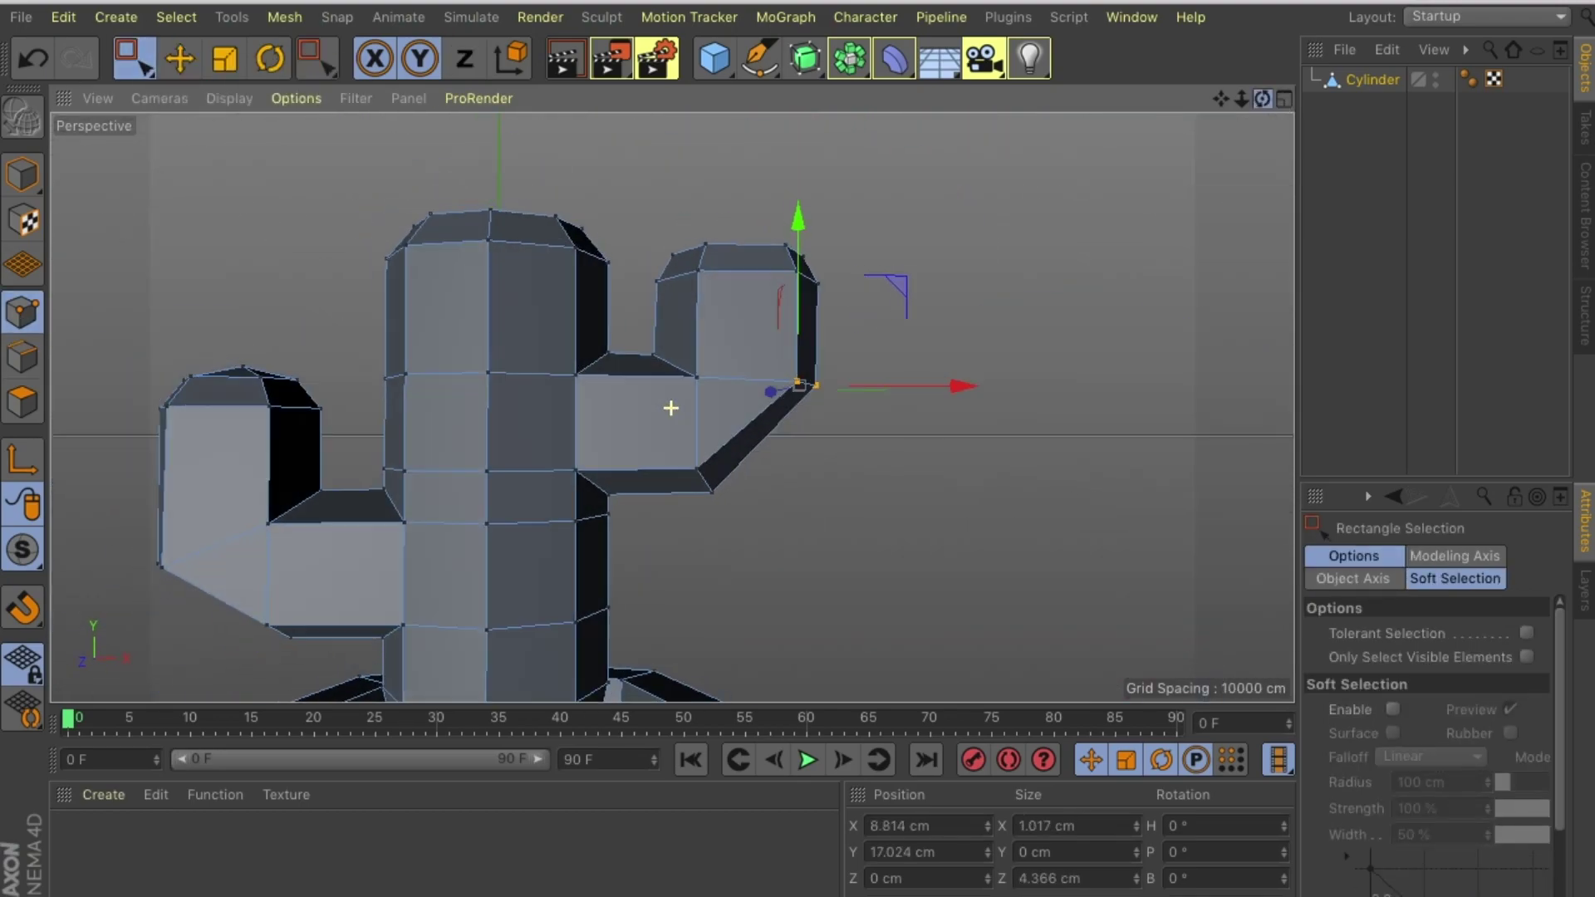
drag(809, 222, 814, 246)
key(e)
drag(947, 409, 933, 413)
drag(794, 250, 790, 235)
click(159, 98)
click(161, 225)
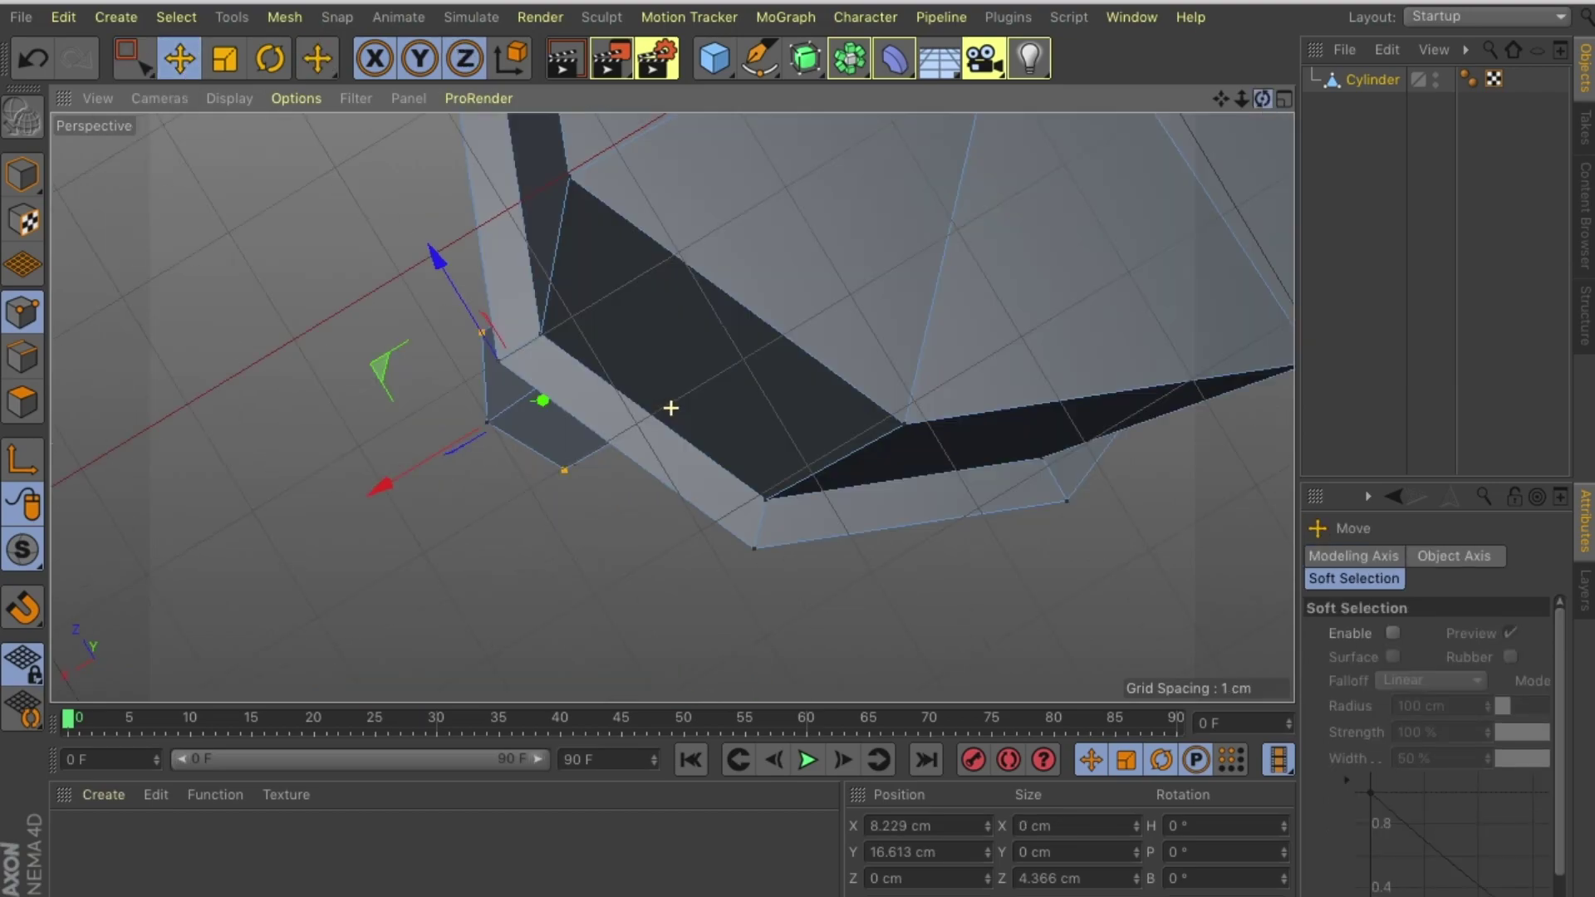
Select the top edge ring of the arm's vertical tip
key(h)
key(Return)
right_click(825, 280)
click(829, 766)
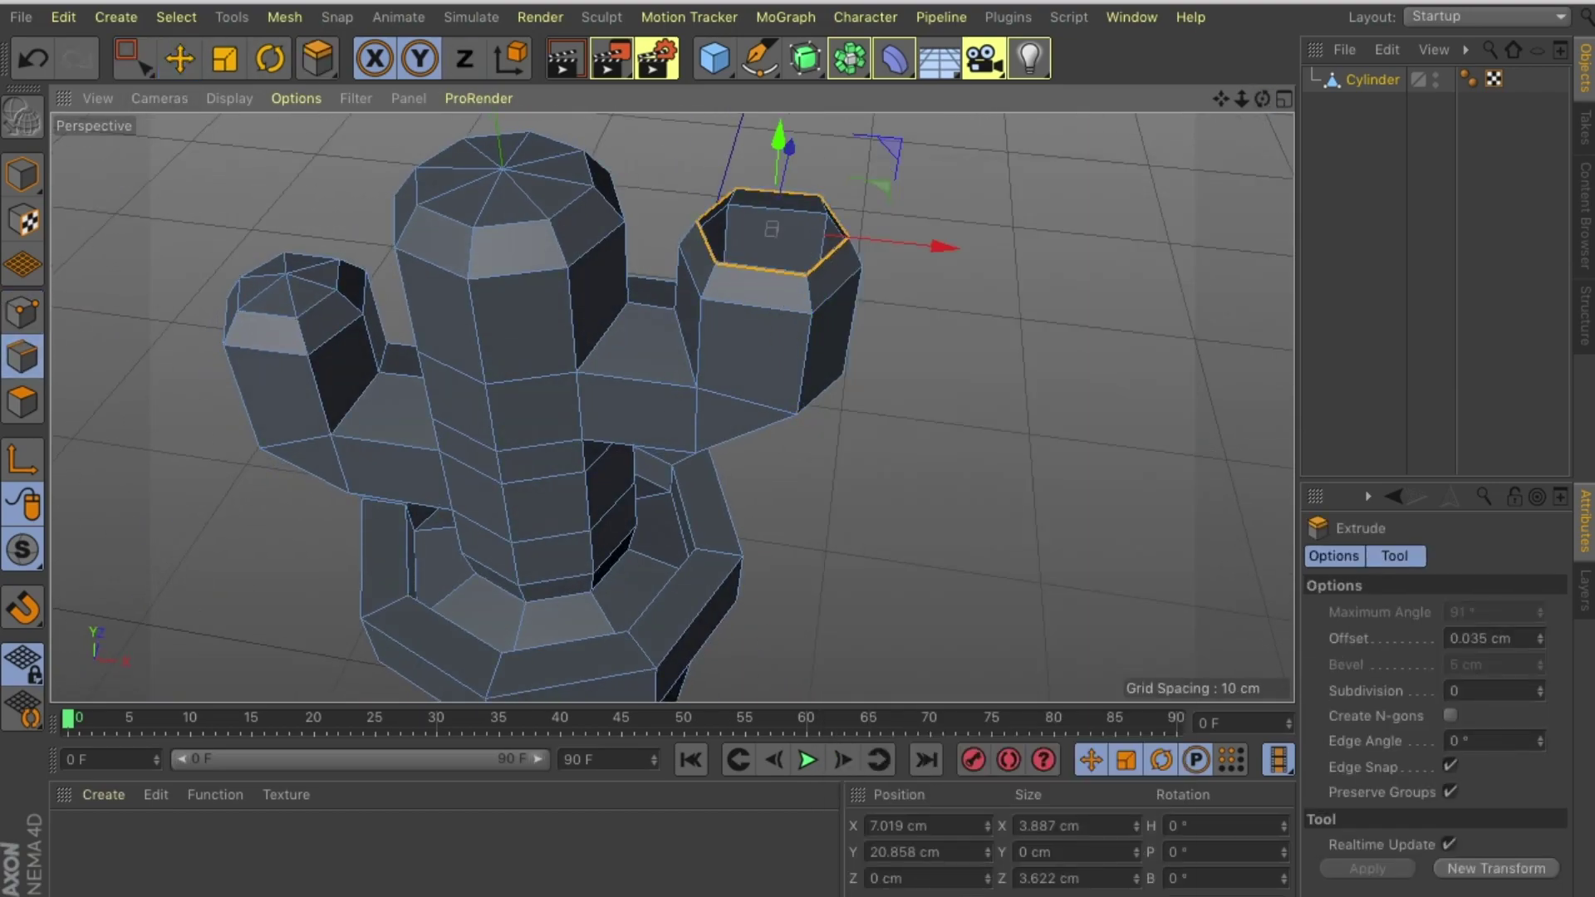
Switch to point mode and change the viewport to the Front camera
click(23, 314)
click(176, 16)
click(224, 133)
right_click(785, 274)
key(Escape)
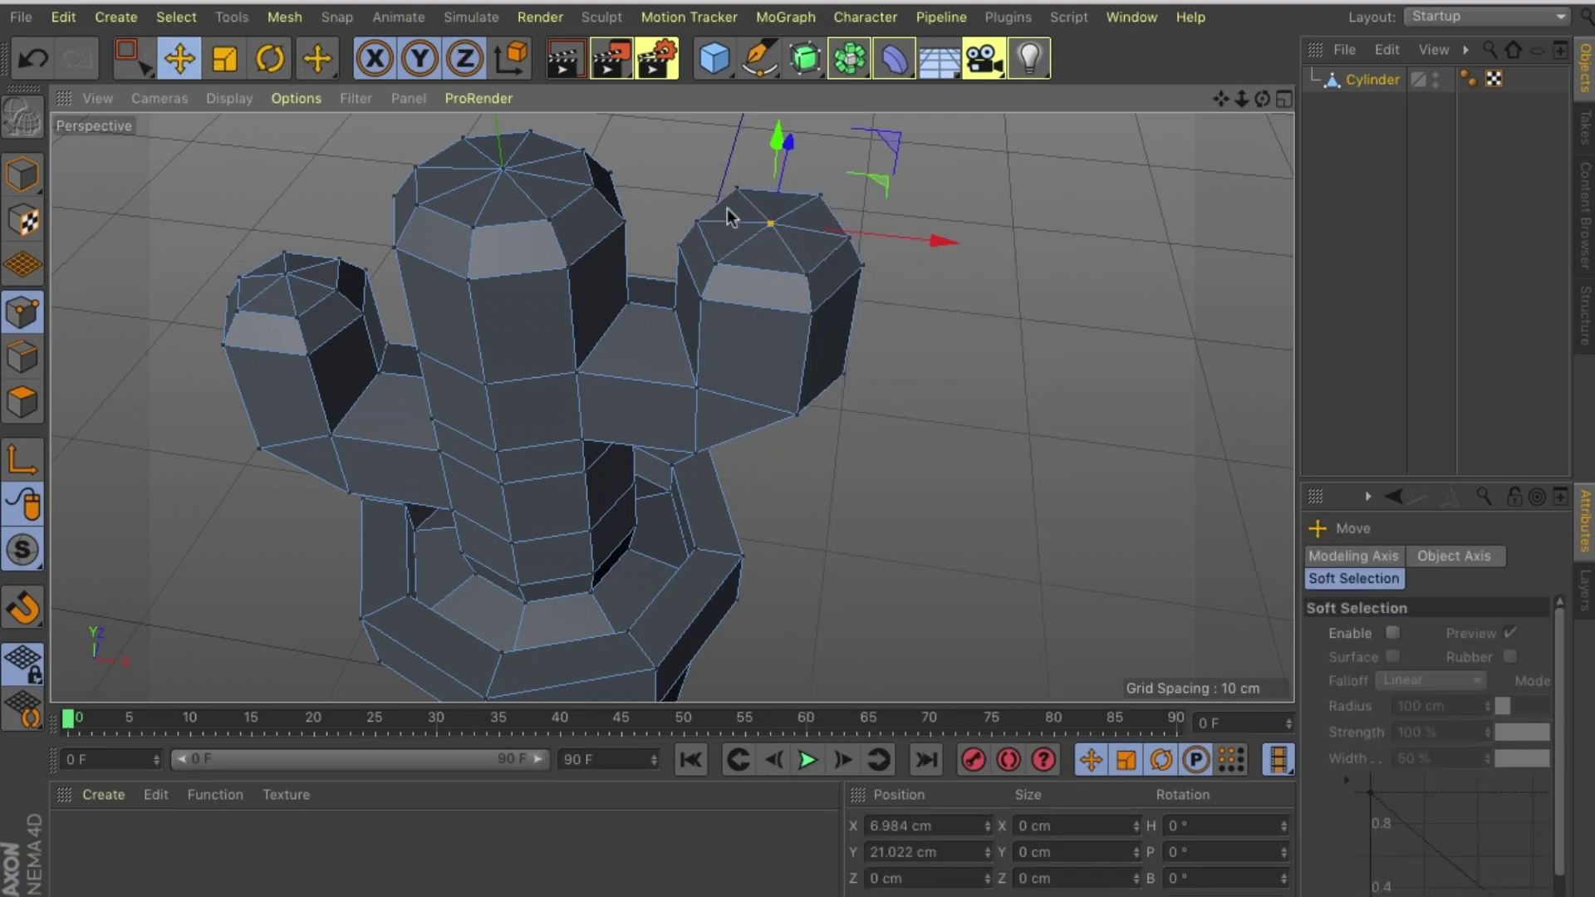
click(160, 98)
click(166, 350)
Rectangle-select the left arm's lower corner point, shift it left and up, and return to Perspective
key(h)
scroll(382, 477, up, 1)
key(0)
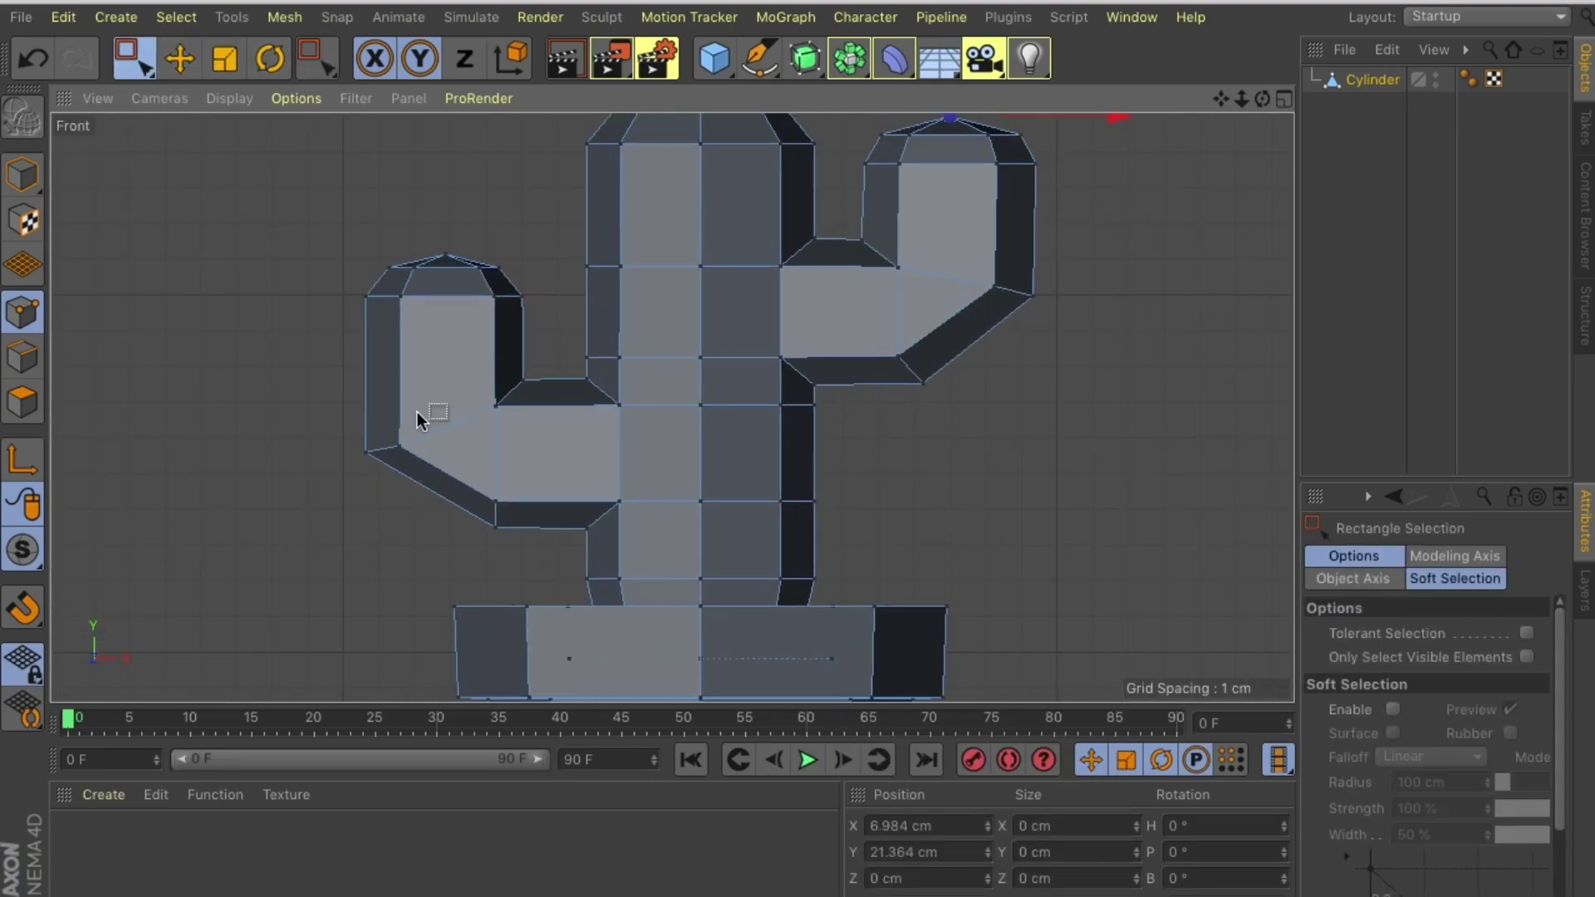
drag(532, 565, 486, 515)
drag(624, 531, 602, 536)
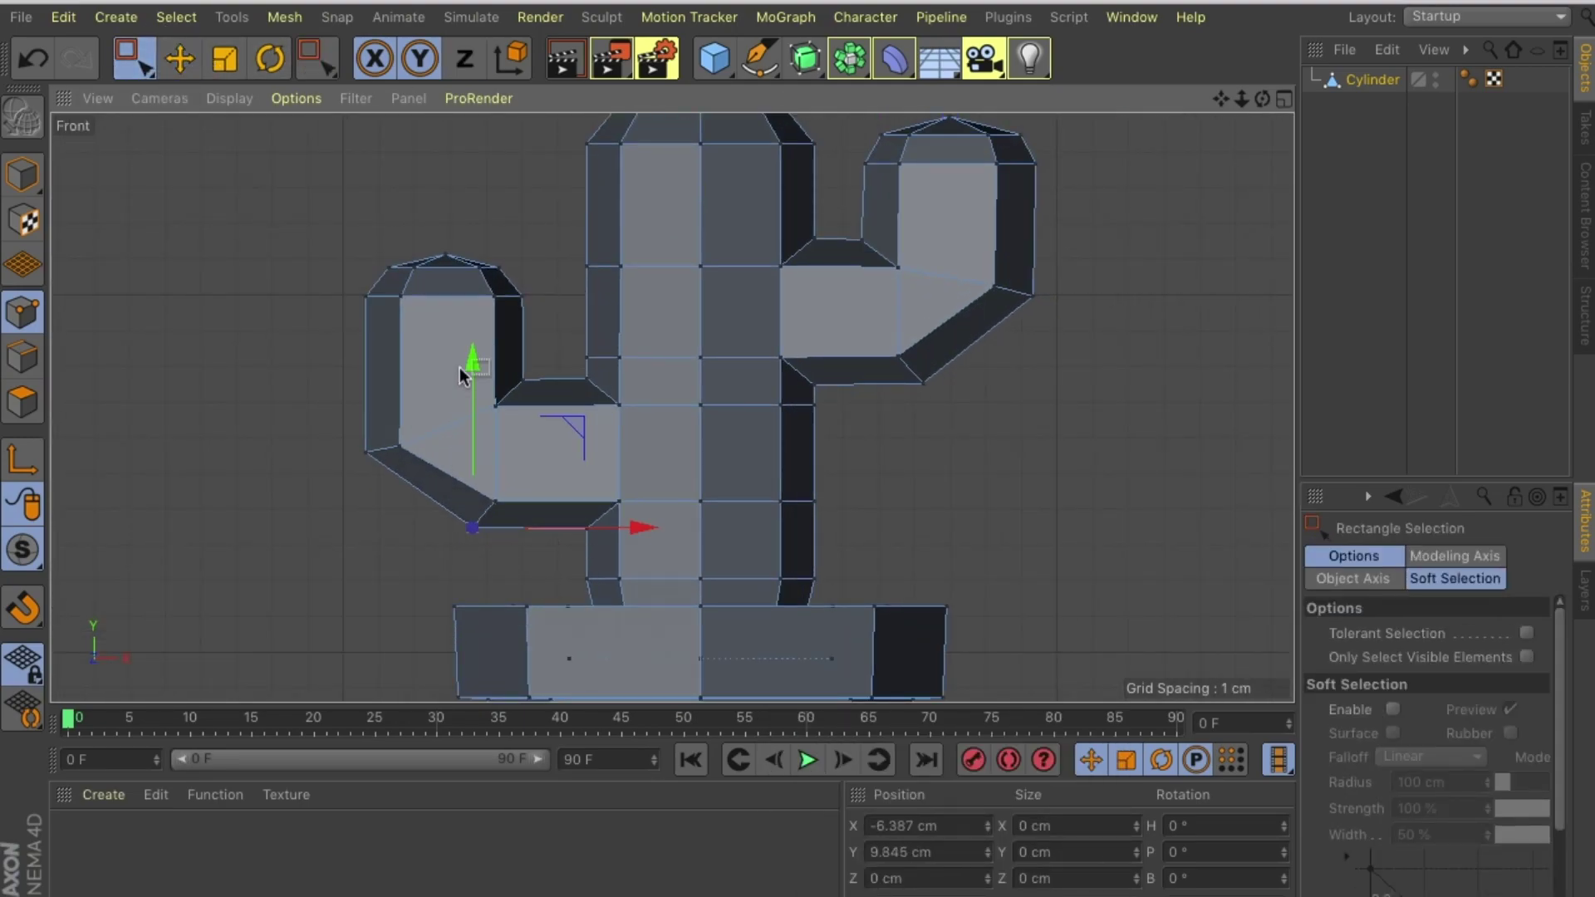
drag(402, 284, 400, 274)
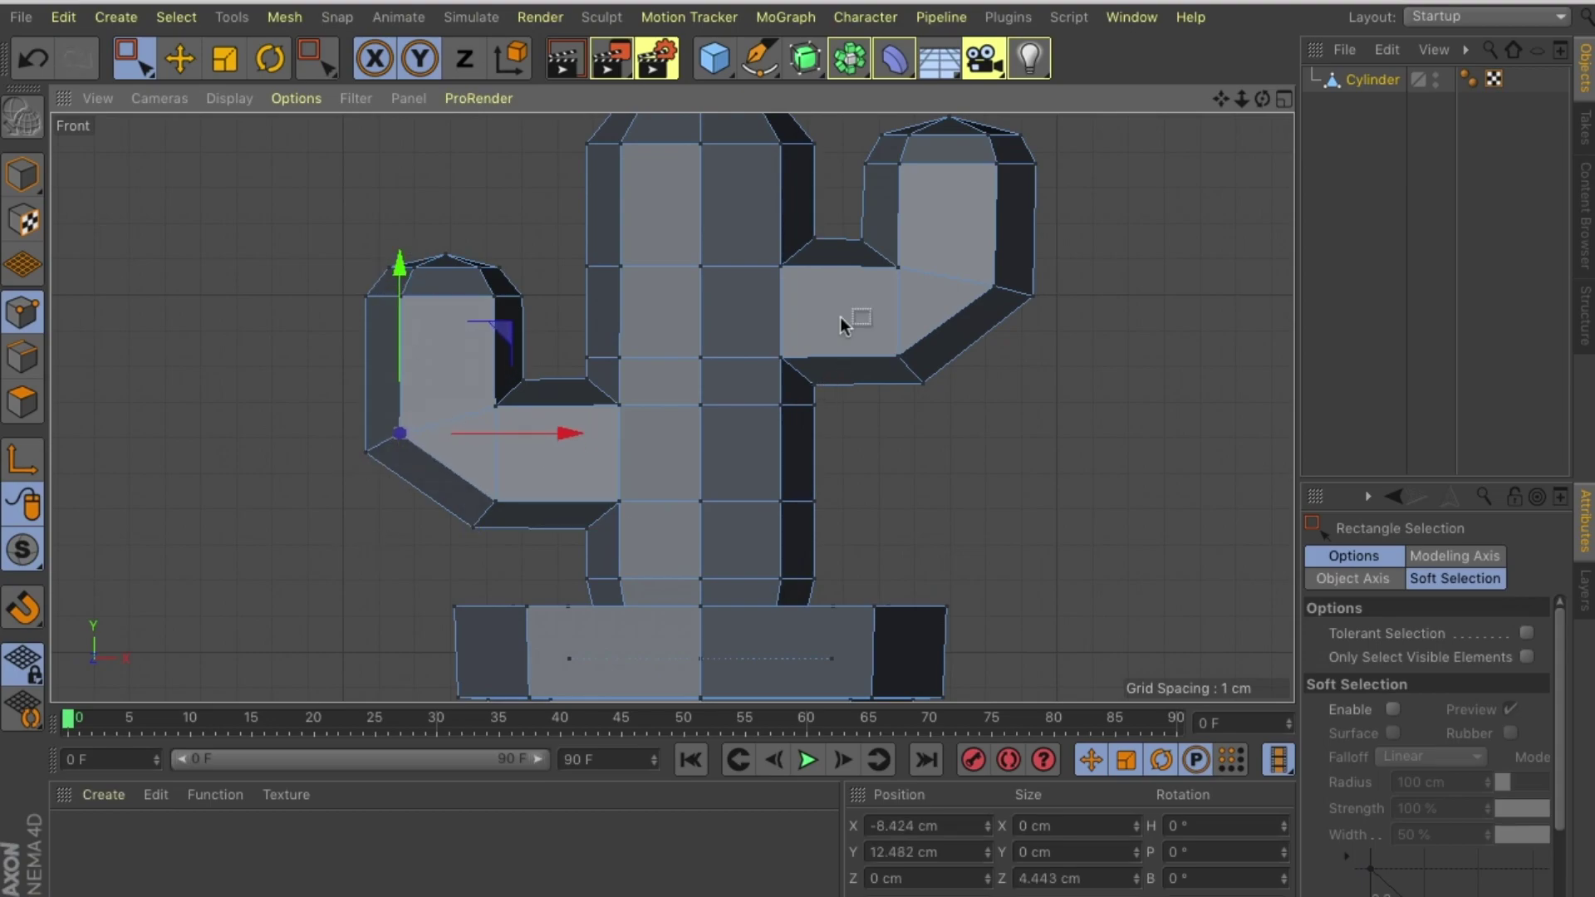
key(F1)
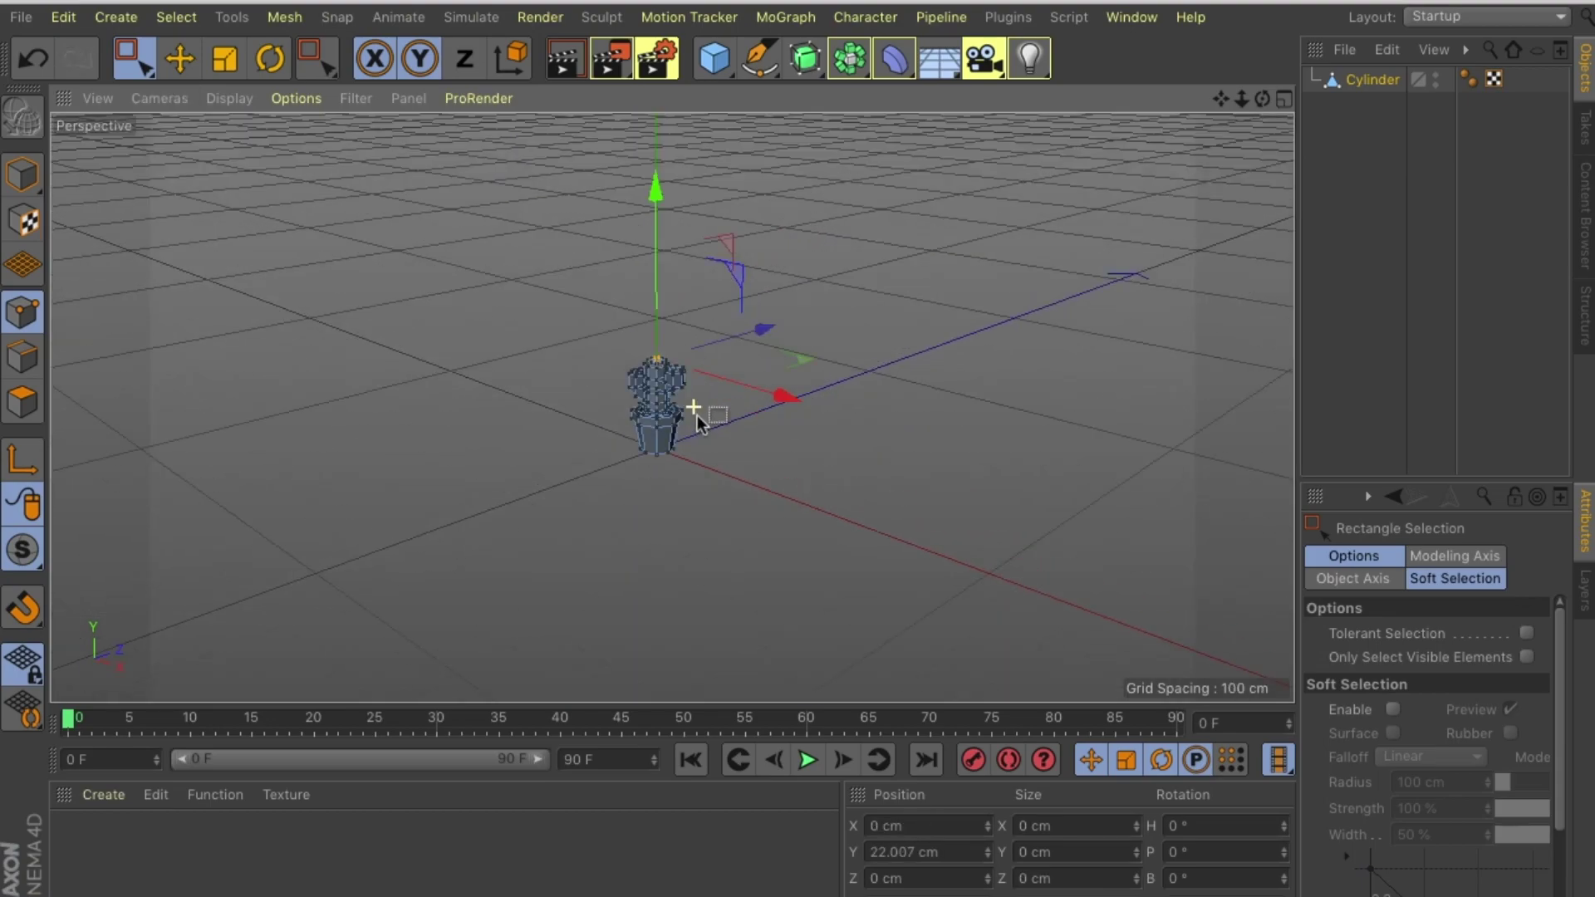
alt+drag(681, 465, 666, 410)
scroll(666, 409, up, 5)
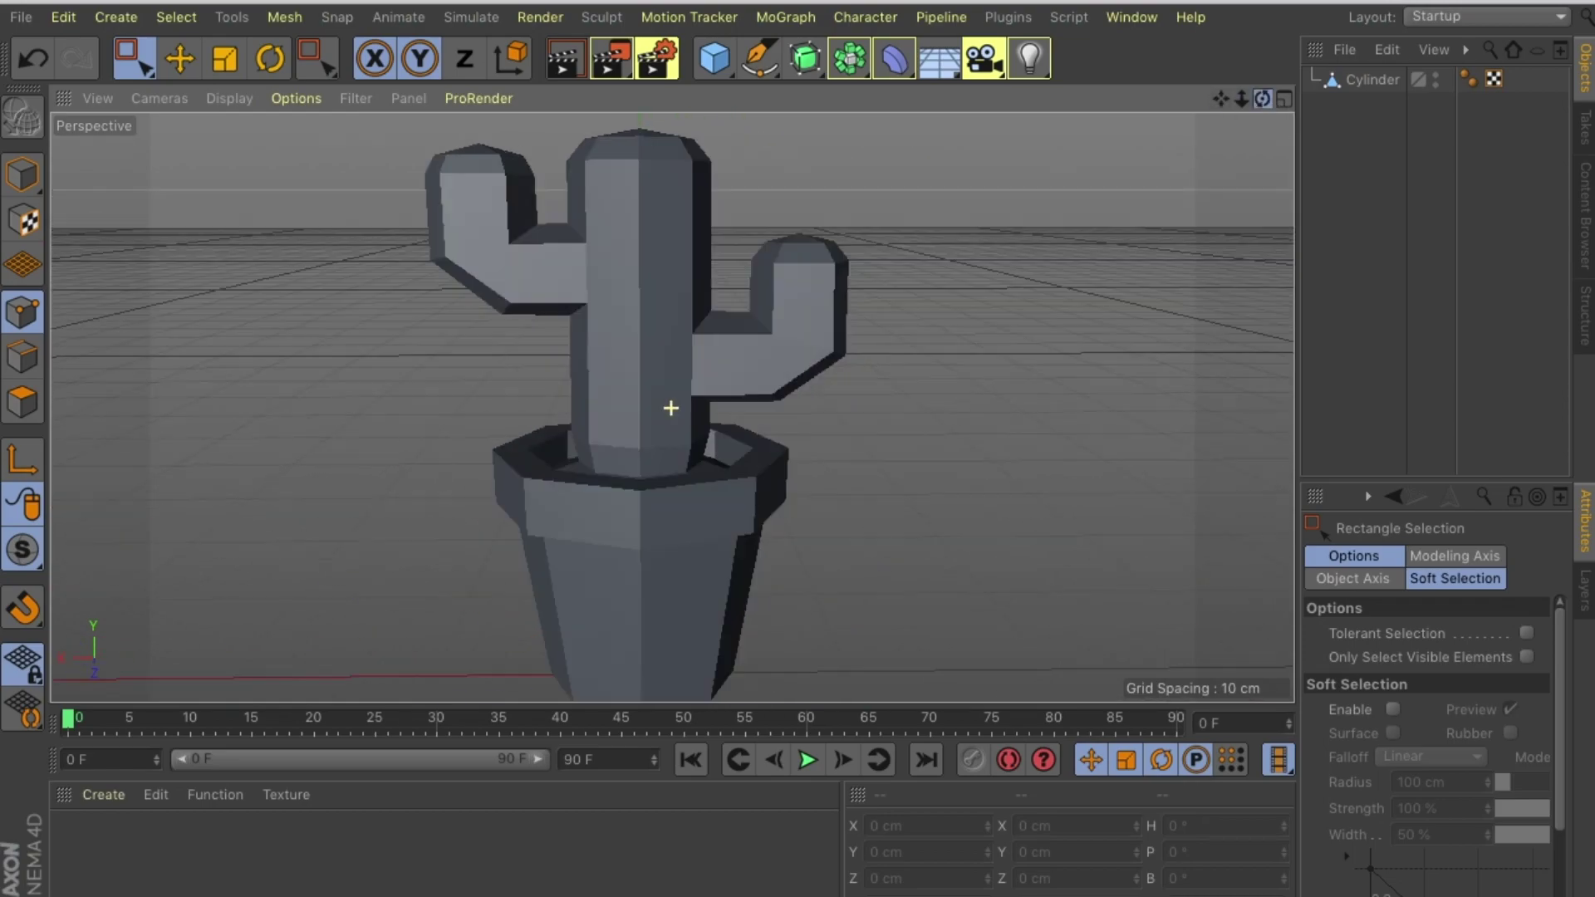
Select the Cylinder and raise the trunk's top points on Y to about 23.4 cm
click(1372, 80)
drag(652, 146, 654, 125)
scroll(672, 249, down, 2)
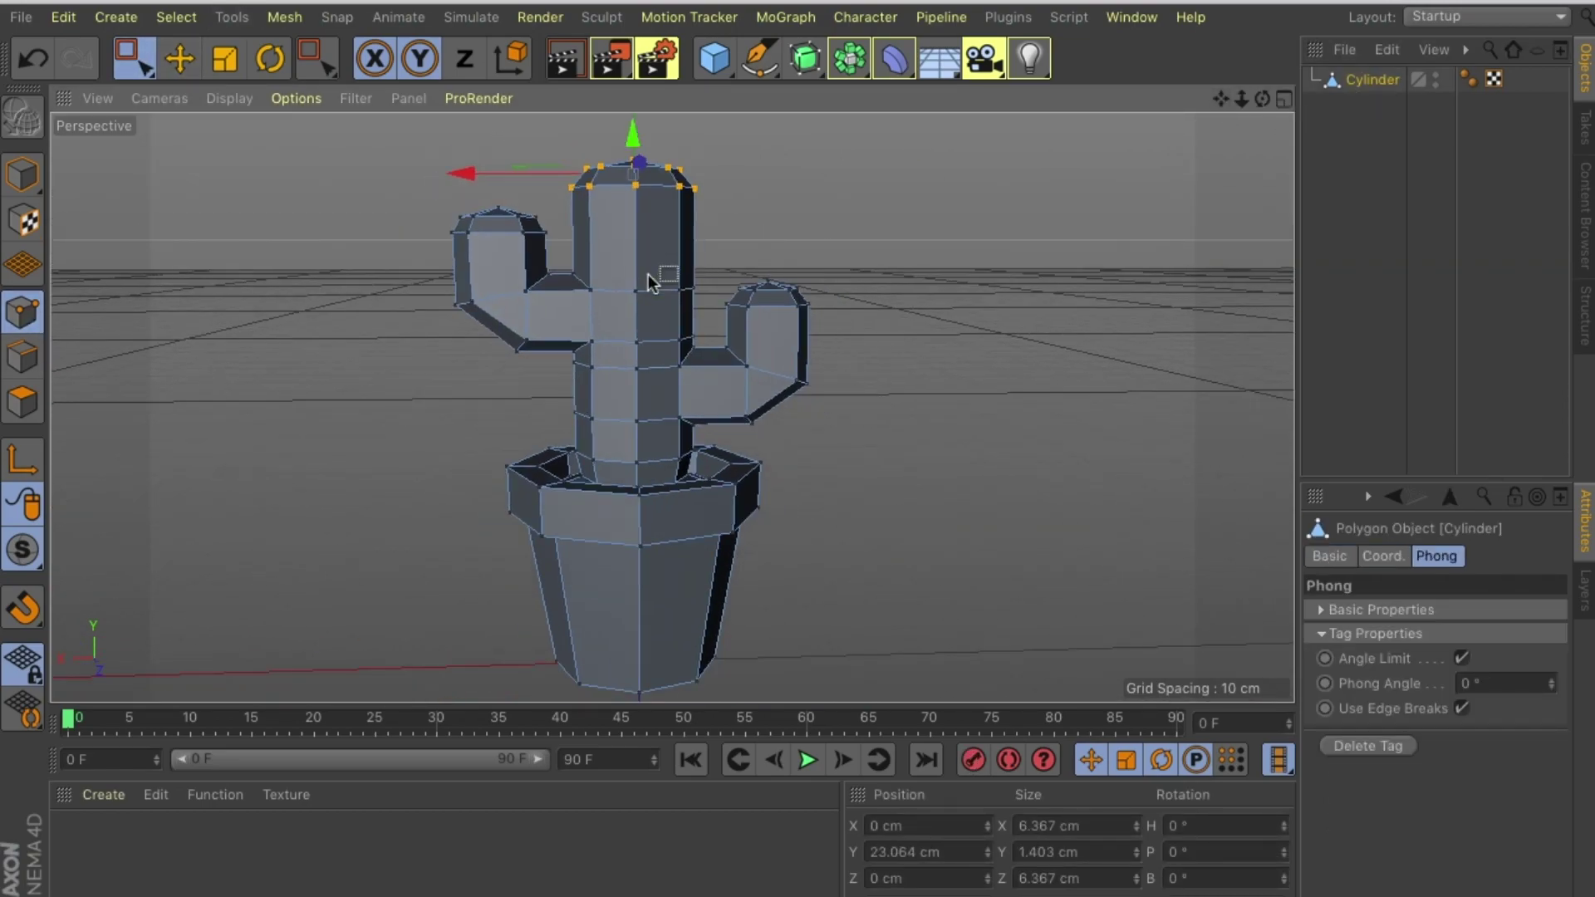
click(184, 60)
scroll(672, 303, up, 3)
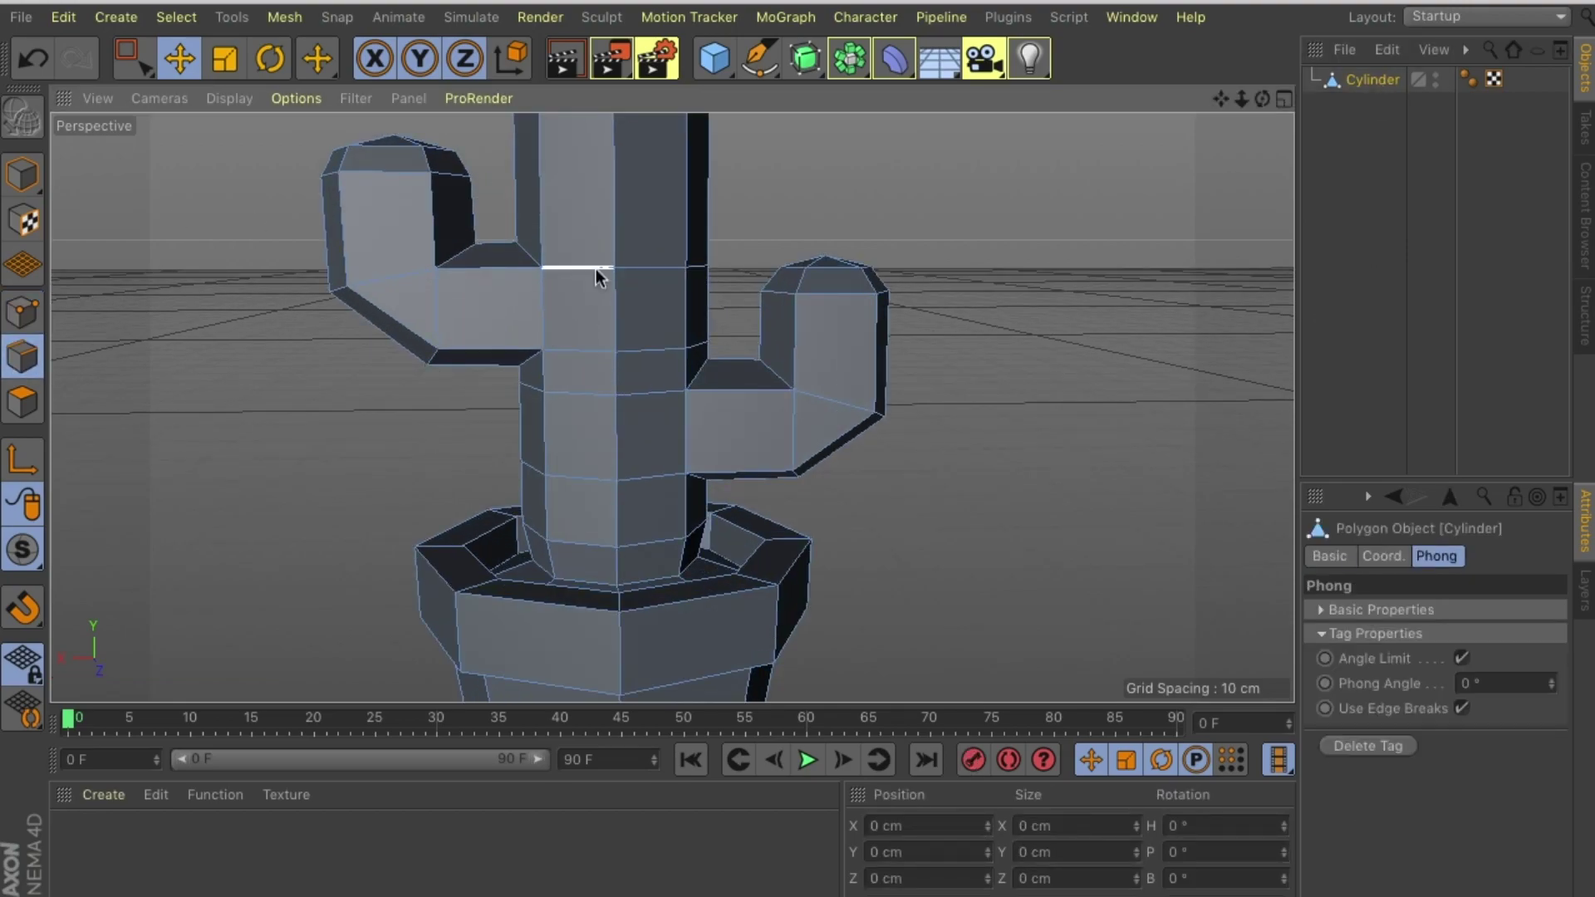
Select and inspect the trunk's edge loops while orbiting around the cactus
double_click(596, 267)
key(9)
shift+double_click(532, 403)
scroll(633, 480, down, 3)
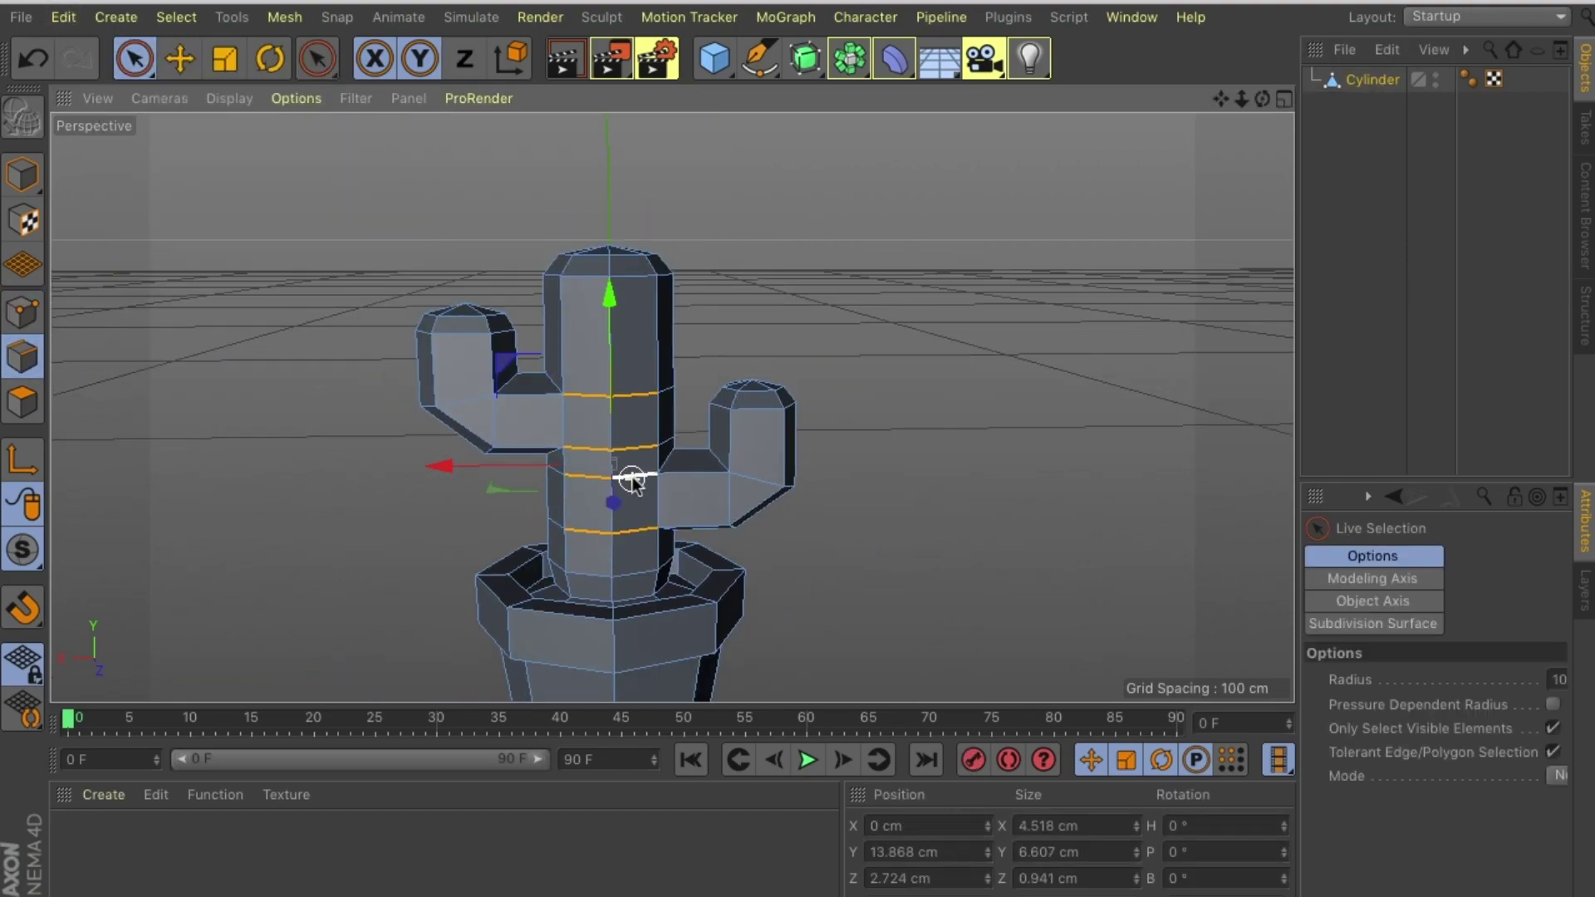
alt+drag(633, 480, 666, 410)
scroll(714, 625, up, 3)
drag(1262, 100, 1412, 116)
click(759, 407)
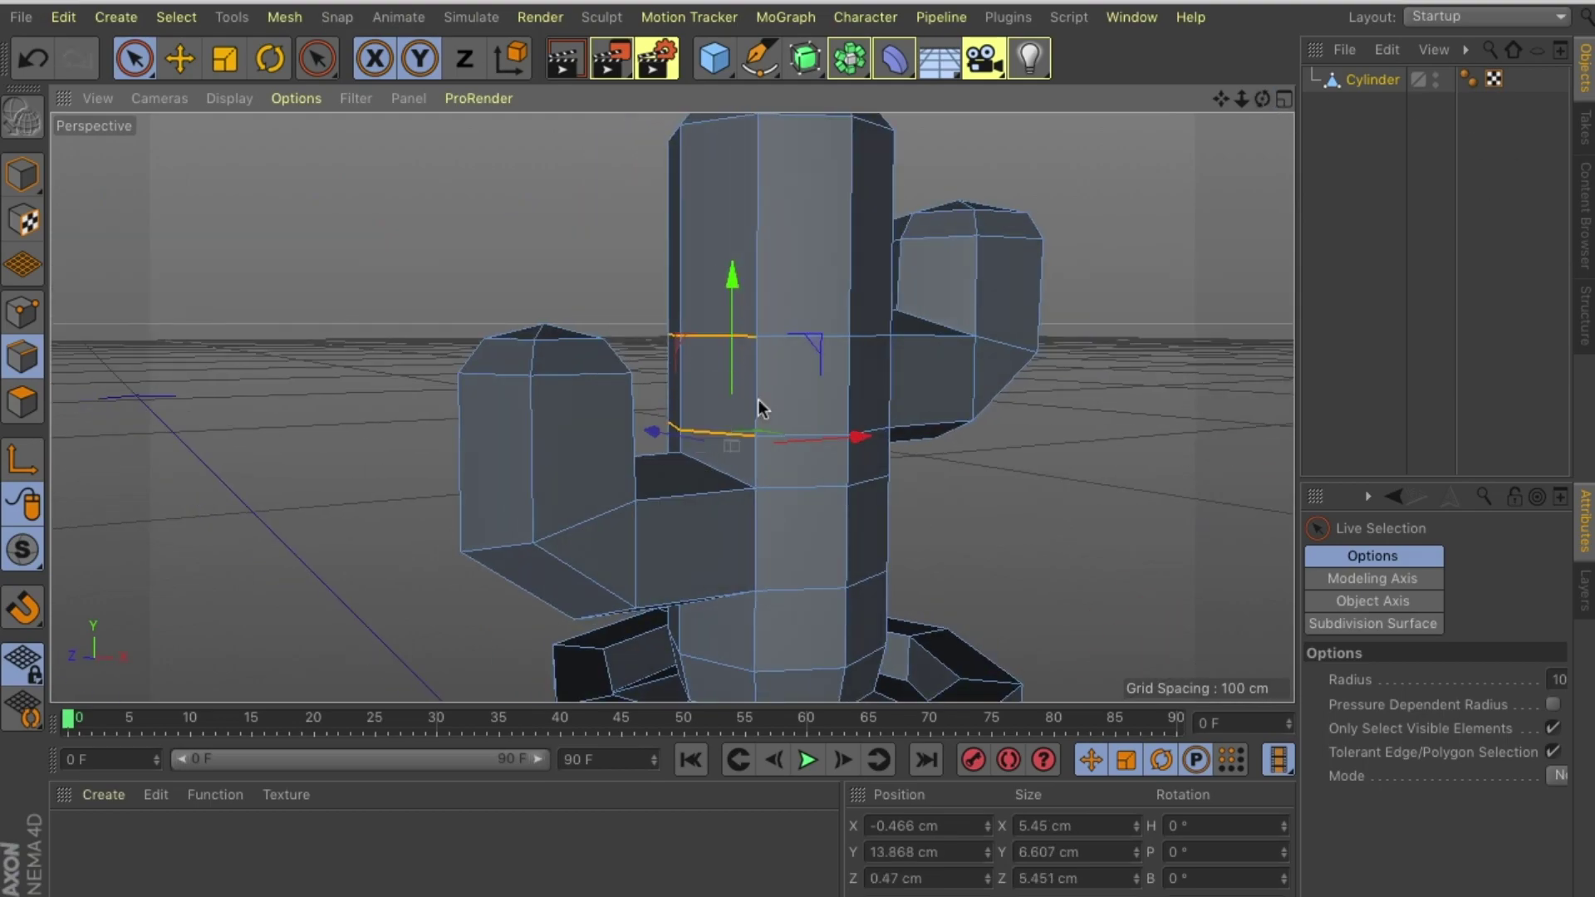
mouse_move(799, 652)
alt+mouse_down()
mouse_move(666, 409)
mouse_move(752, 534)
alt+mouse_up()
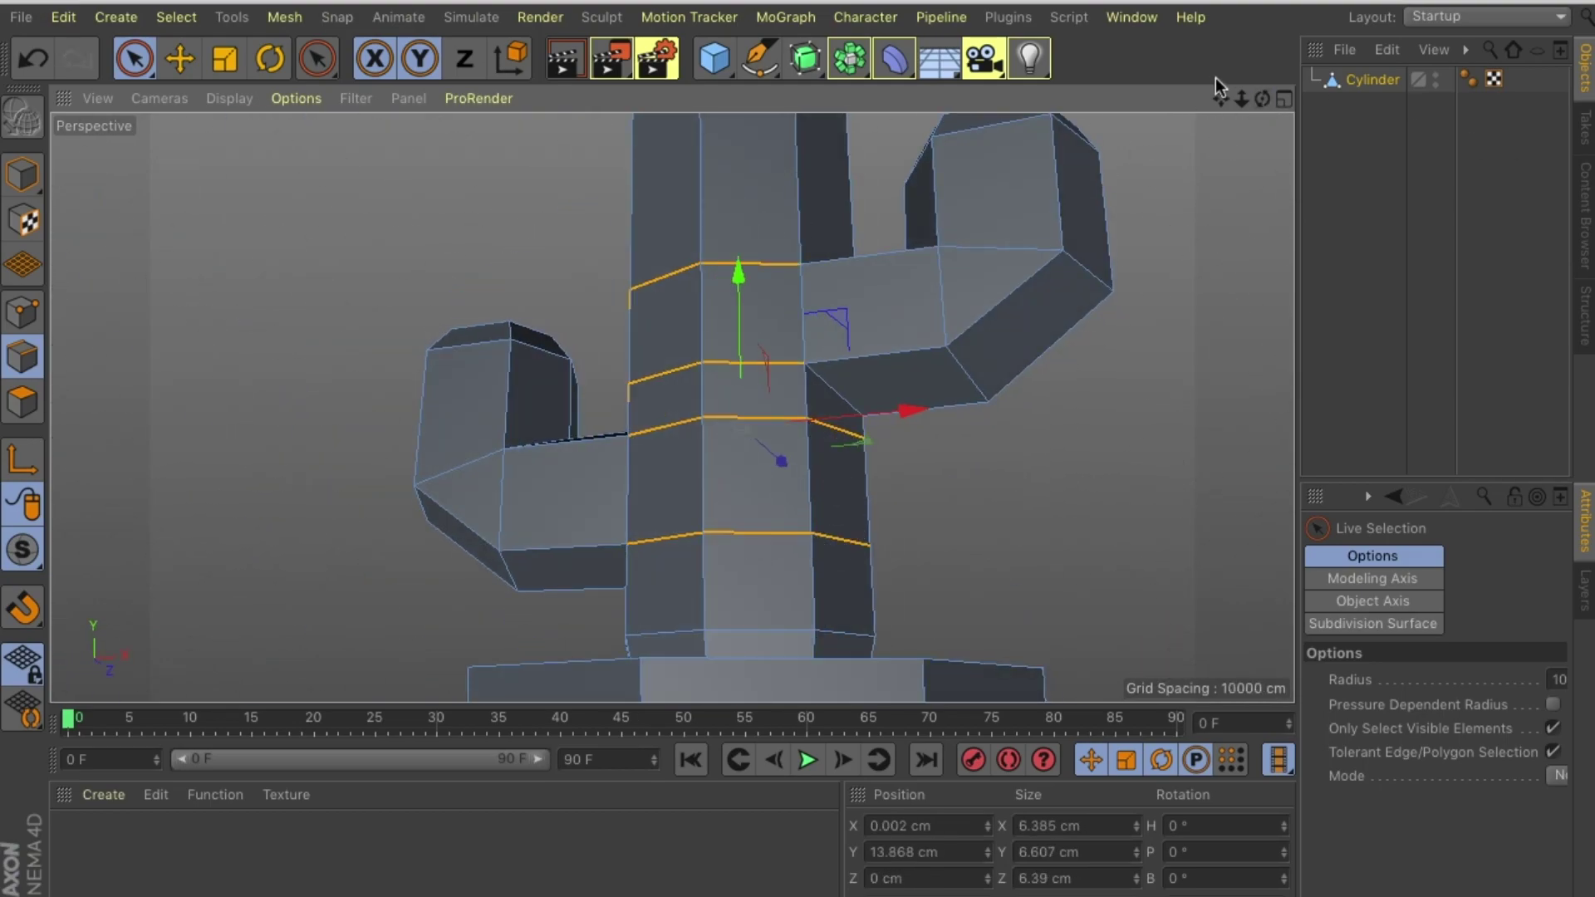
alt+drag(1215, 85, 755, 491)
scroll(755, 491, down, 5)
alt+drag(669, 410, 830, 374)
Clear the edge selection, review the whole cactus, and create two new materials
click(166, 235)
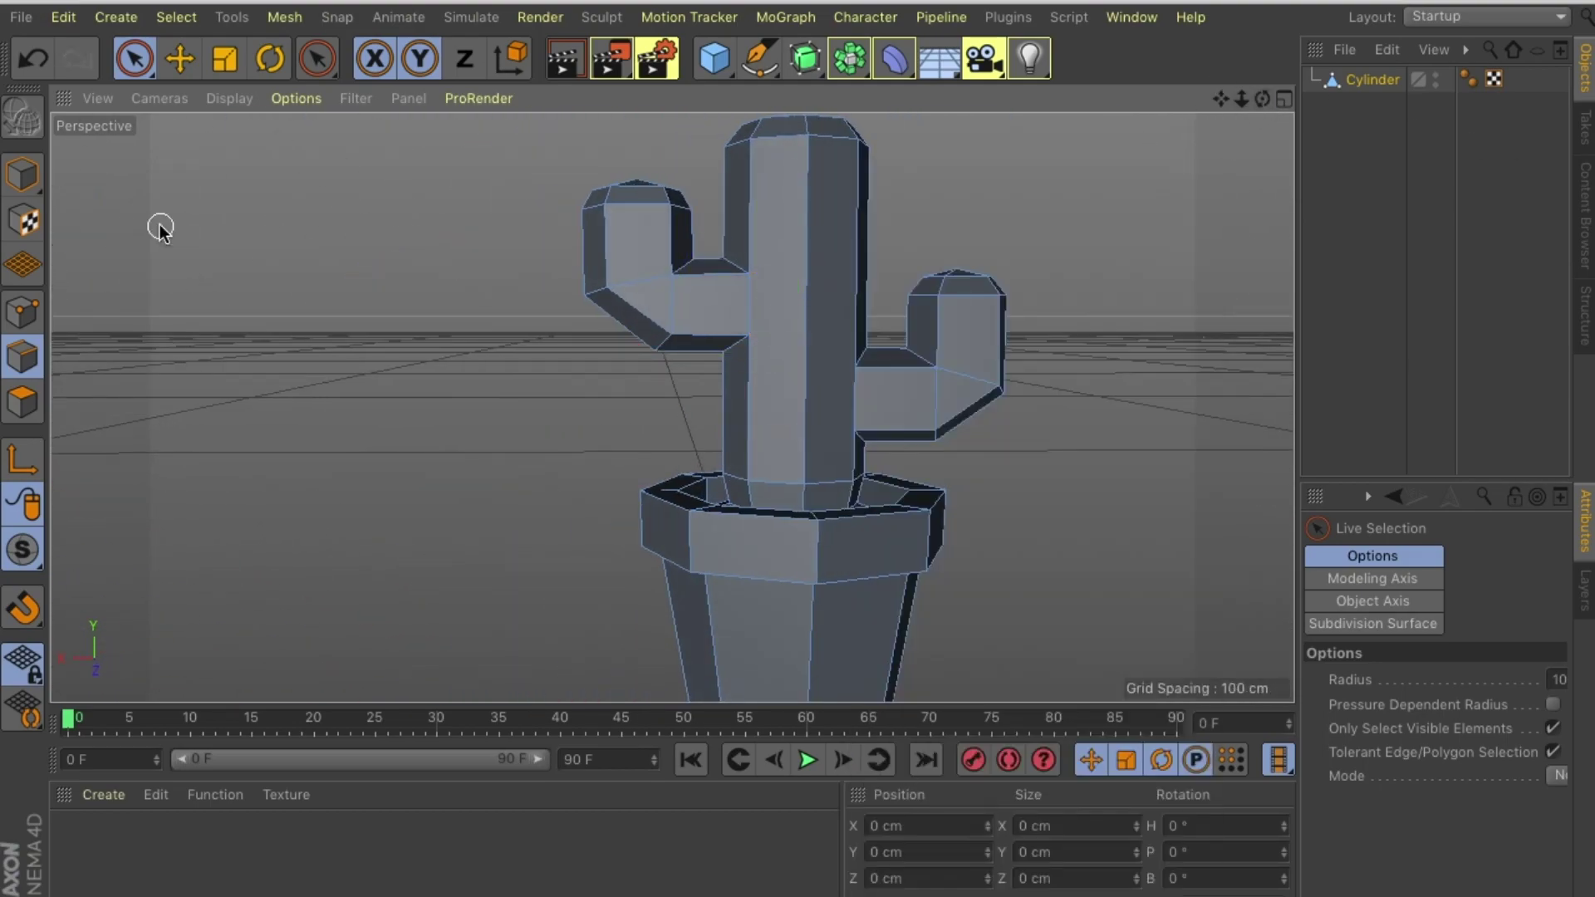
key(Return)
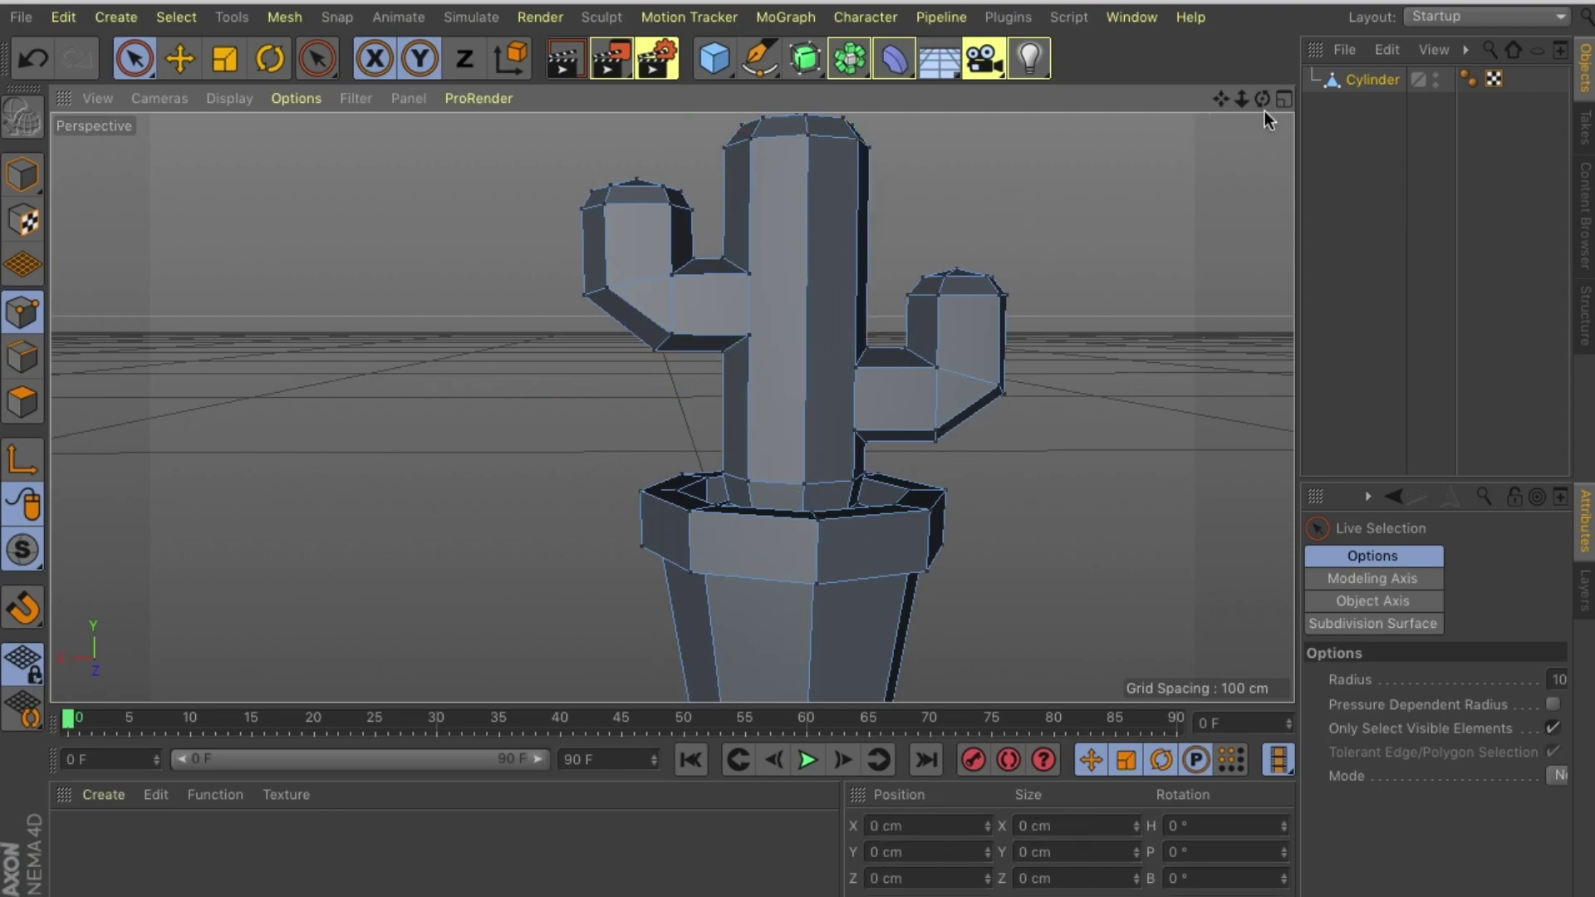
alt+drag(861, 318, 544, 441)
scroll(577, 382, up, 5)
alt+drag(773, 424, 670, 409)
scroll(669, 410, down, 5)
click(102, 795)
click(116, 818)
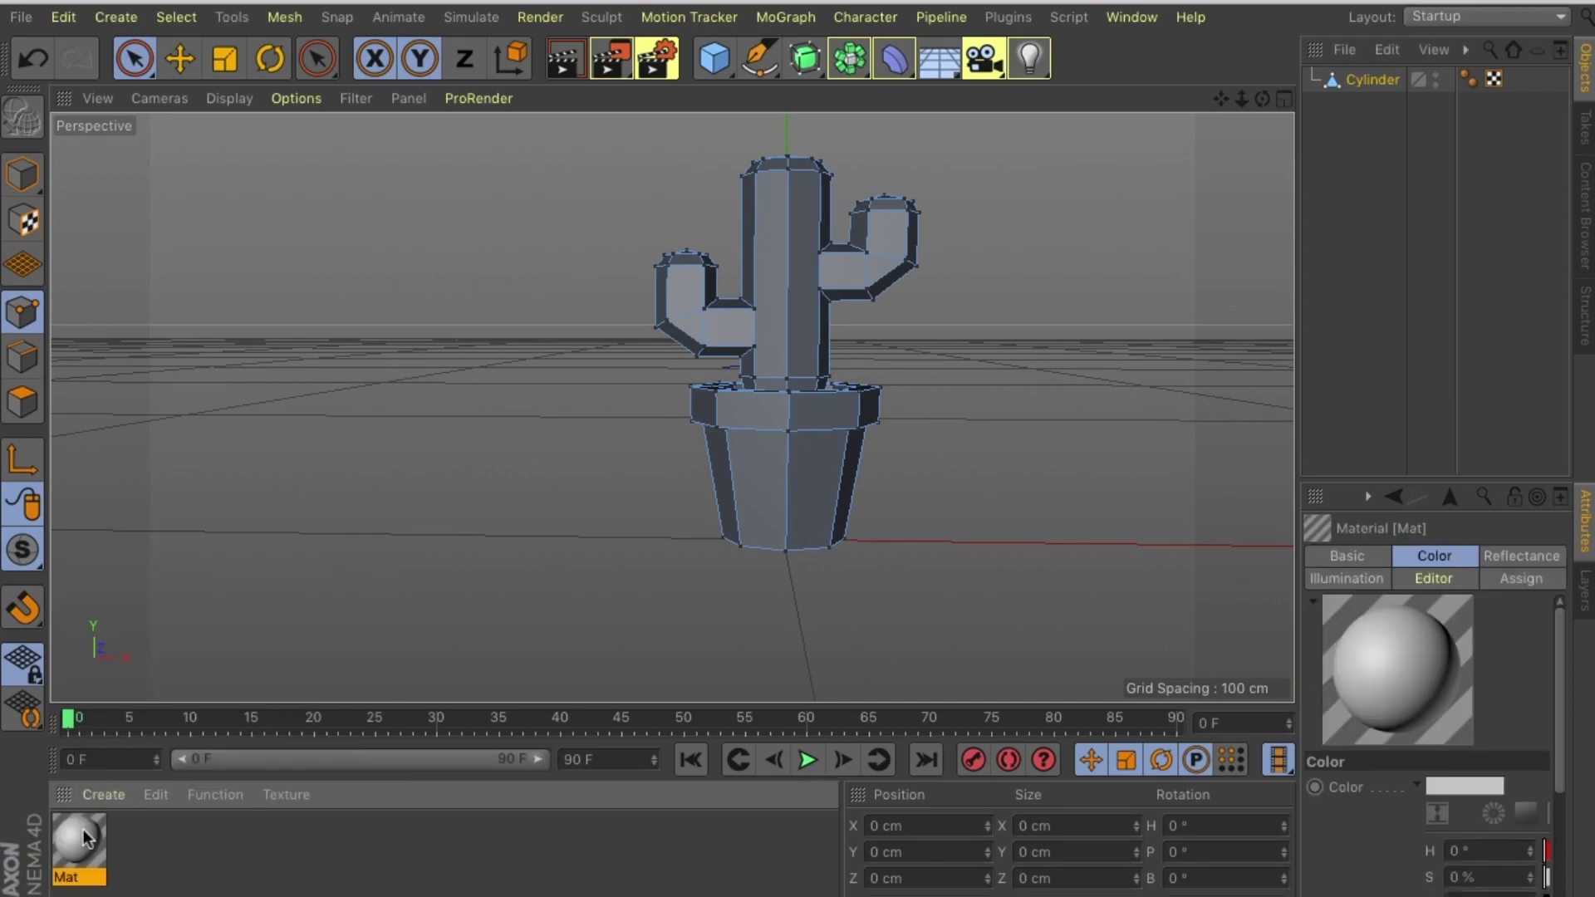
Set one material's brightness to 86% and make the first material green (H 88°, S 63%)
double_click(140, 840)
drag(1179, 311, 1152, 312)
drag(830, 259, 1066, 285)
click(299, 614)
double_click(79, 841)
drag(924, 259, 909, 259)
click(392, 112)
Select the pot's polygons and apply the white material to them
click(22, 403)
mouse_move(662, 438)
mouse_down()
mouse_move(966, 485)
mouse_move(856, 465)
mouse_up()
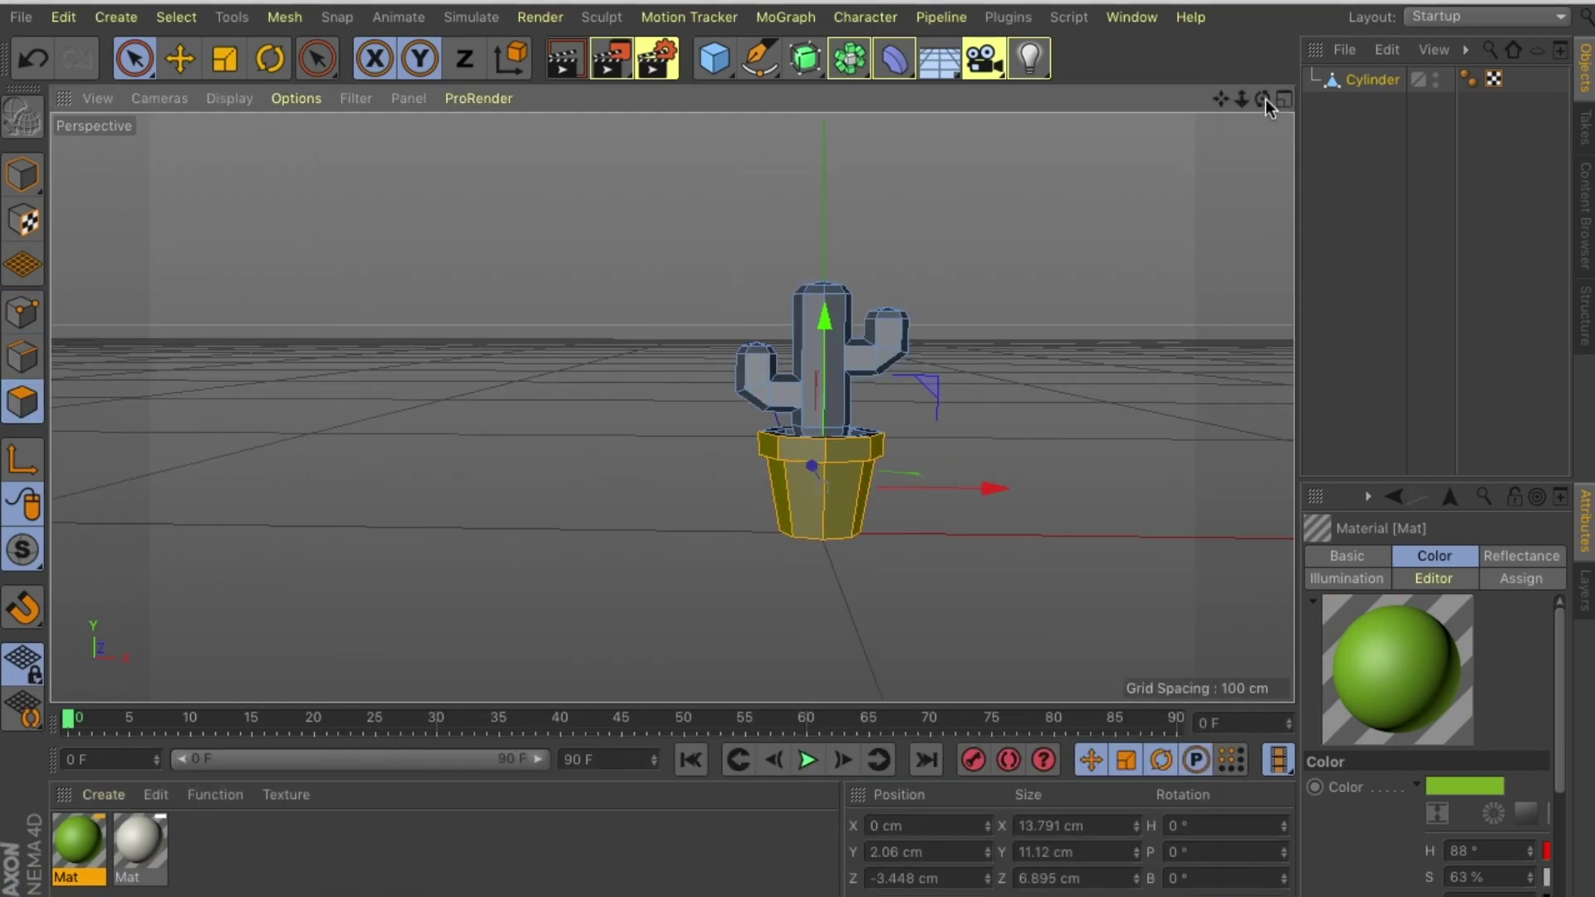
mouse_move(1250, 106)
mouse_down()
mouse_move(587, 452)
mouse_move(709, 356)
mouse_up()
scroll(670, 408, up, 5)
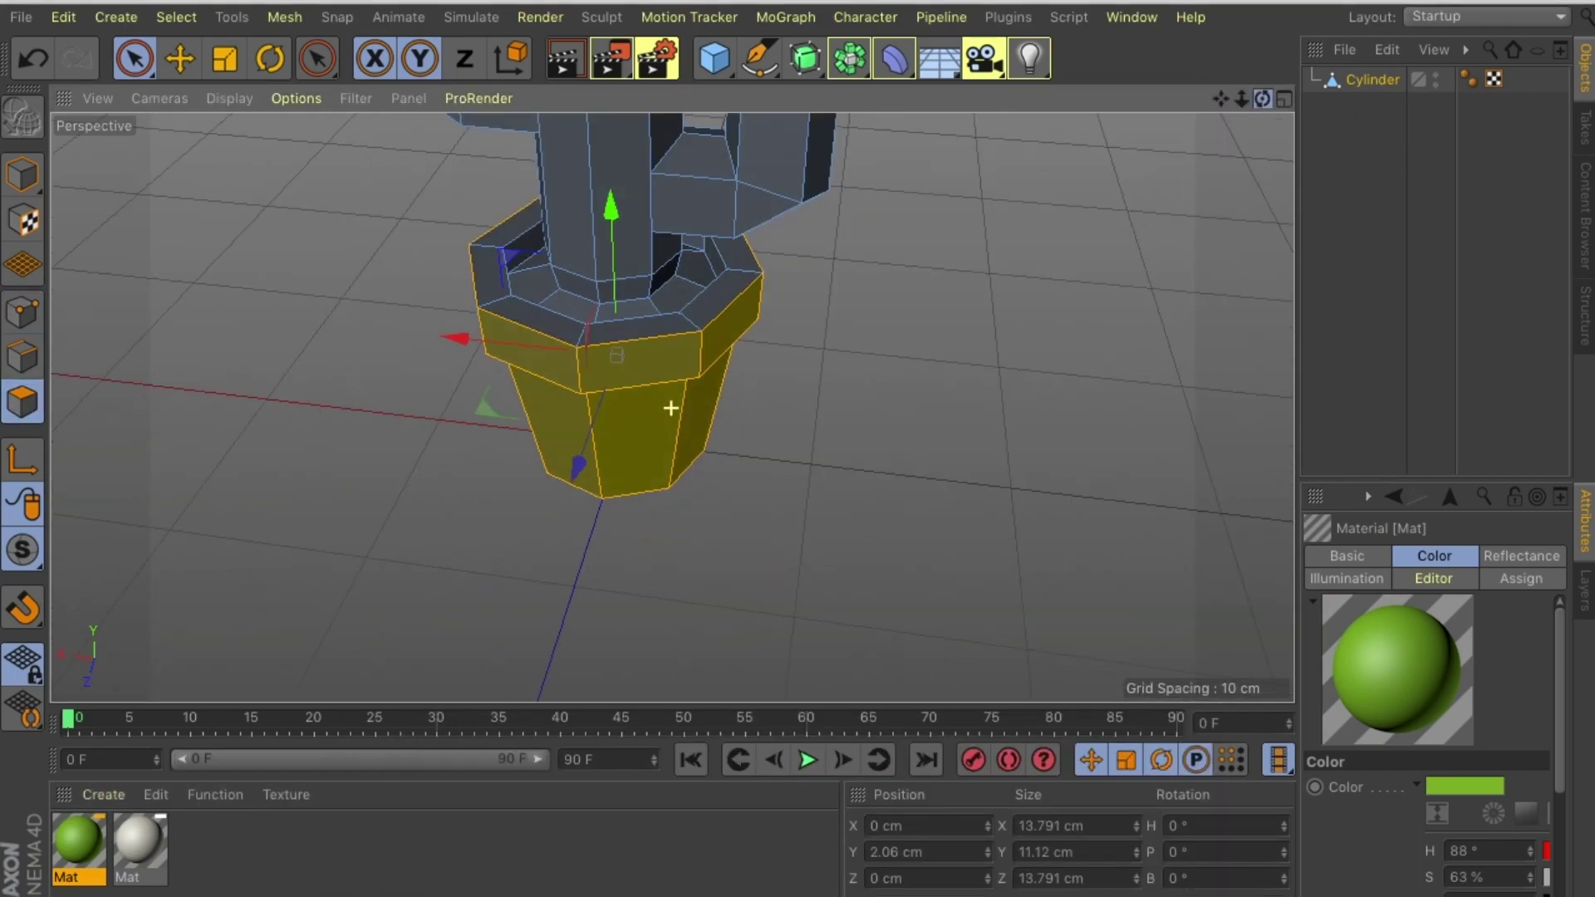
mouse_move(670, 408)
alt+mouse_down()
mouse_move(463, 235)
mouse_move(665, 402)
mouse_move(723, 266)
alt+mouse_up()
mouse_move(940, 320)
alt+mouse_down()
mouse_move(669, 406)
mouse_move(1111, 150)
mouse_move(872, 381)
alt+mouse_up()
alt+drag(666, 410, 748, 432)
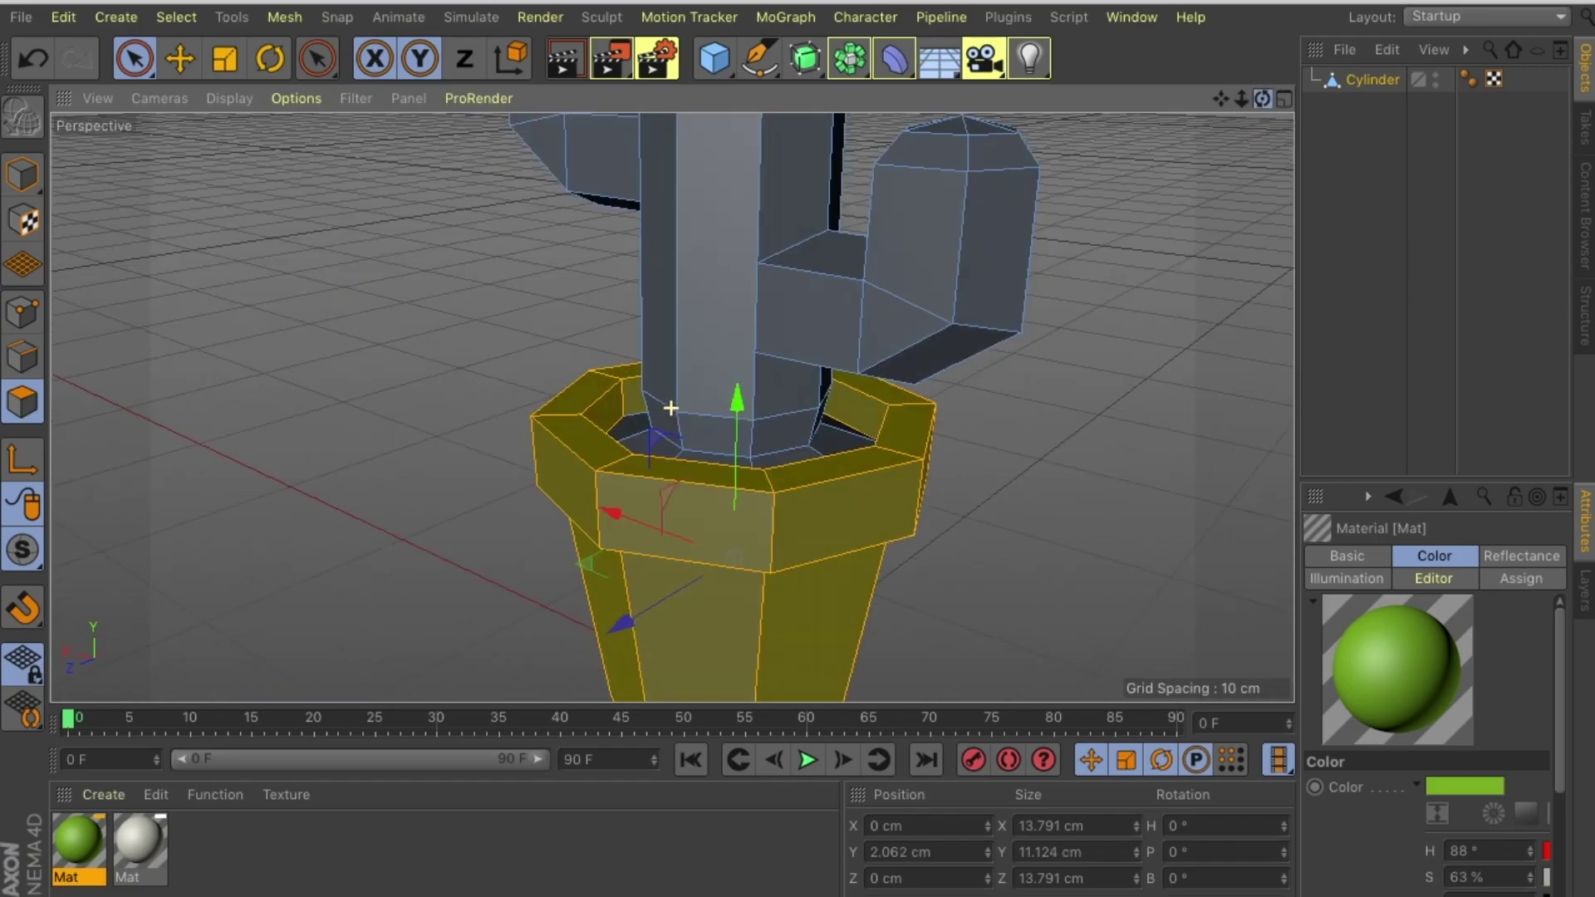
key(ctrl+z)
drag(736, 569, 461, 528)
Undo the extra material assignment, keeping the white pot, and select the cactus polygons
key(ctrl+z)
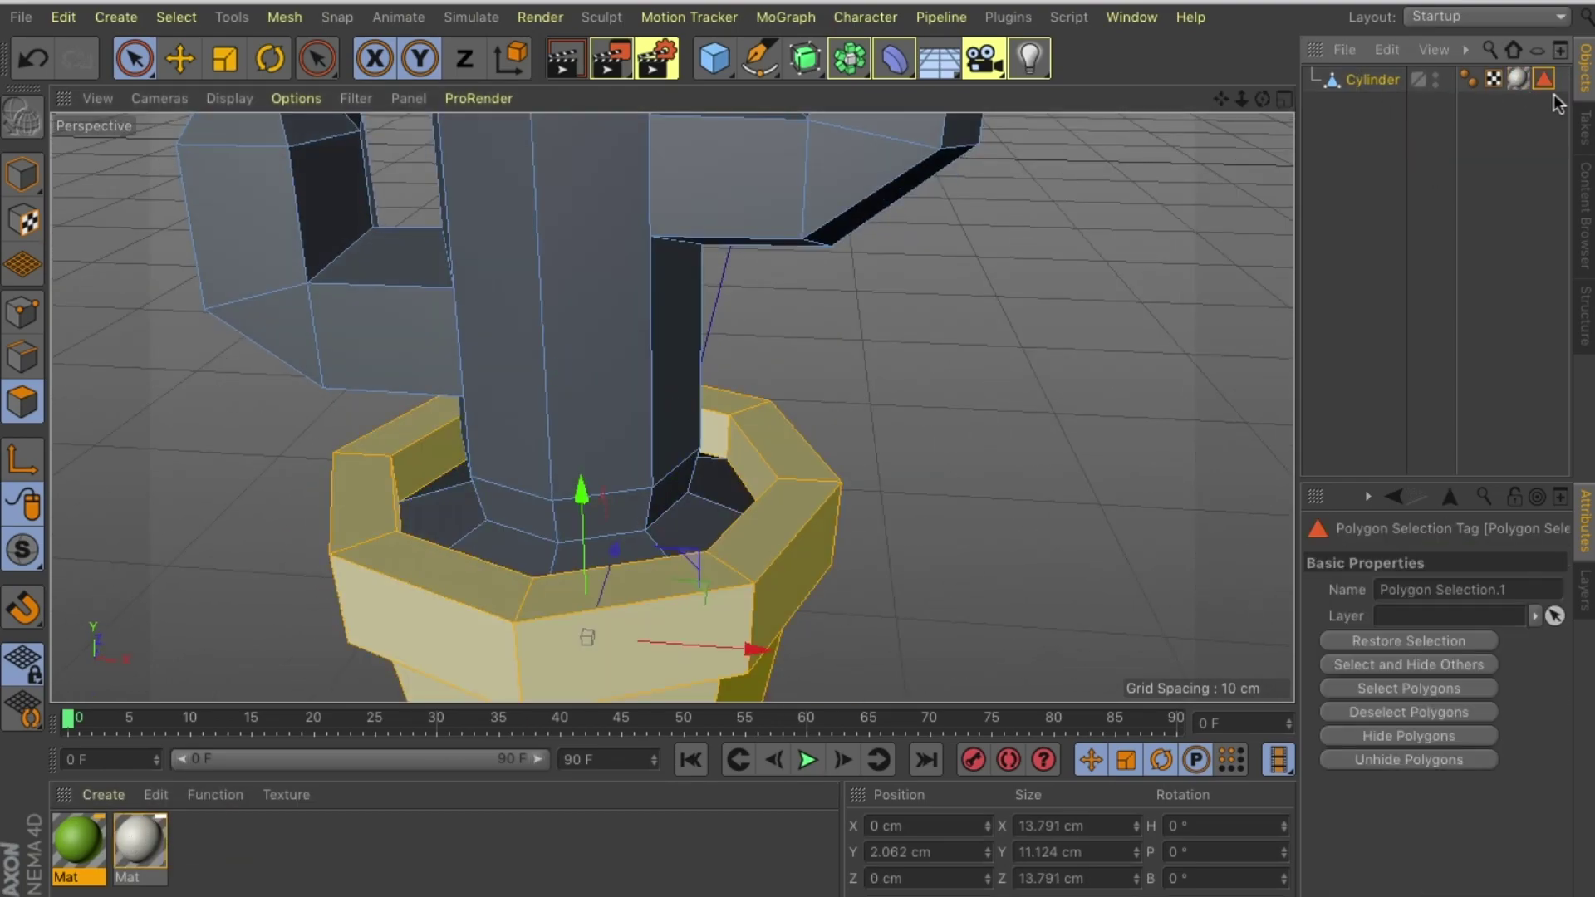
key(ctrl+z)
mouse_move(437, 492)
alt+mouse_down()
mouse_move(864, 421)
mouse_move(669, 407)
mouse_move(504, 509)
mouse_move(666, 406)
mouse_move(826, 512)
mouse_move(801, 587)
alt+mouse_up()
key(ctrl+y)
key(ctrl+y)
click(504, 508)
Orbit to a front view of the green cactus in its white pot and begin saving
scroll(801, 587, up, 3)
drag(1262, 104, 861, 452)
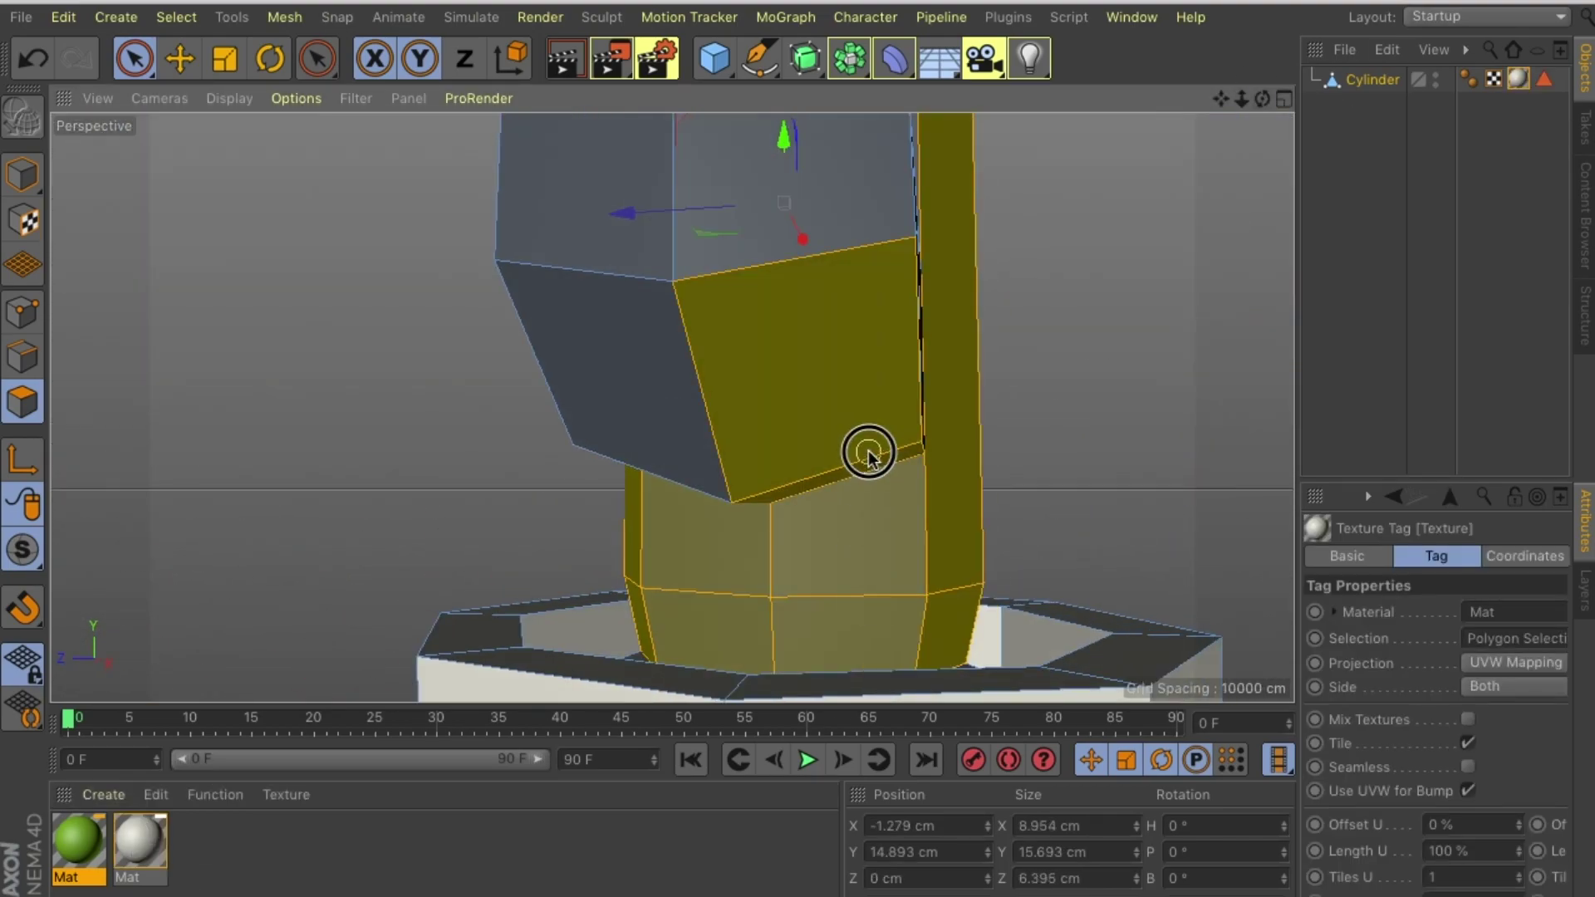
scroll(861, 451, down, 5)
drag(135, 58, 249, 135)
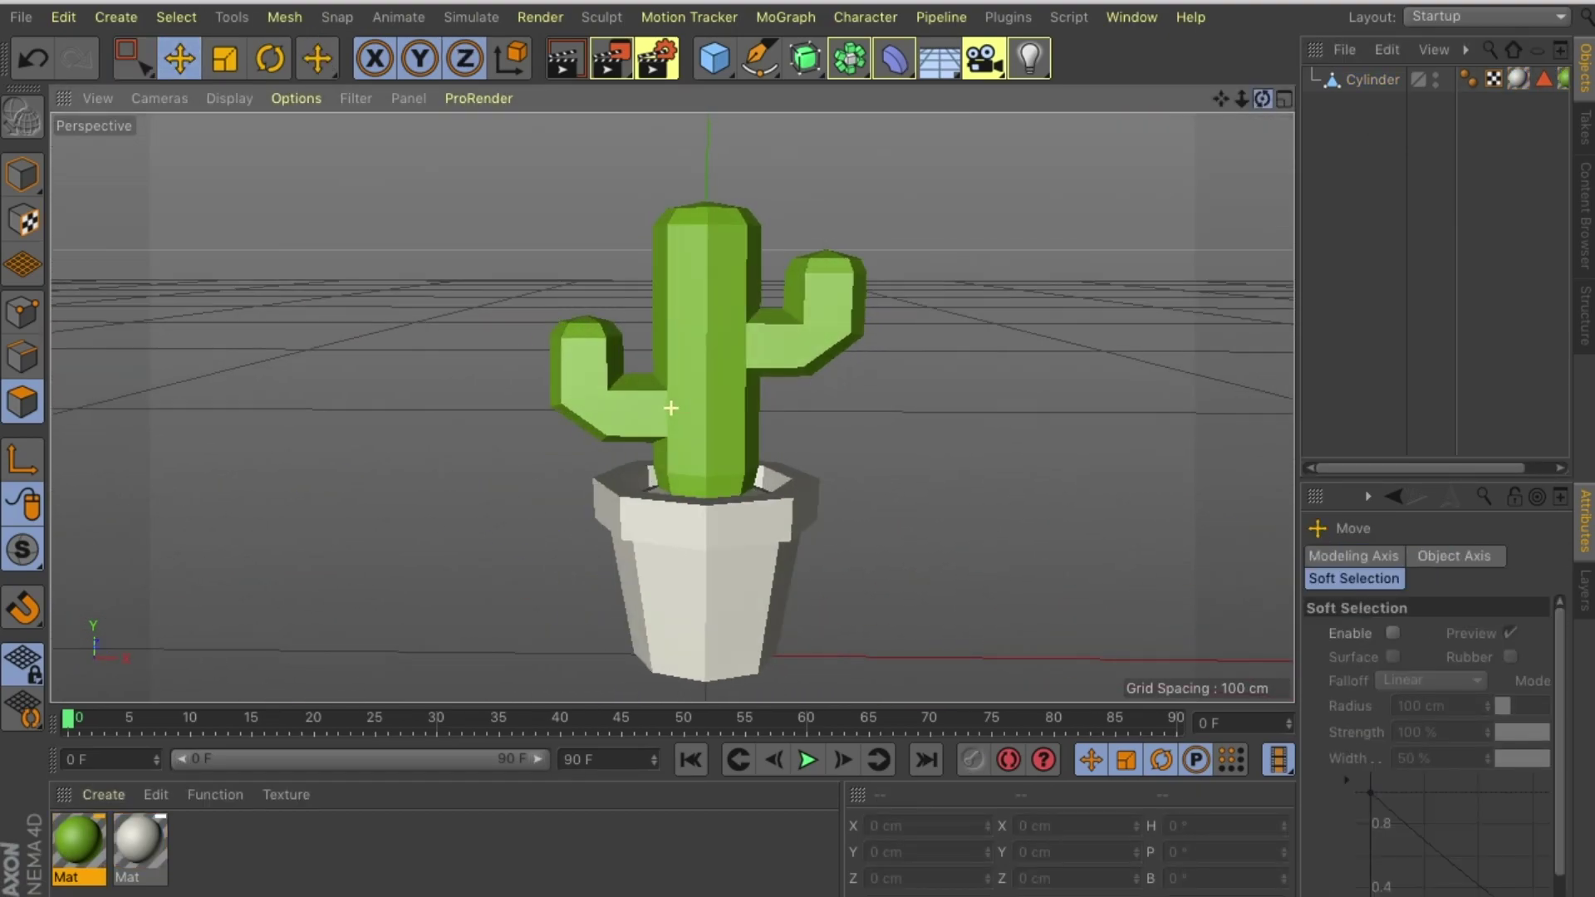
alt+drag(1192, 196, 1155, 195)
key(ctrl+s)
Keep the object folder as destination and enter the file name 'cact.c4d' for cact.c4d
click(797, 125)
click(766, 149)
text(cact.c4d)
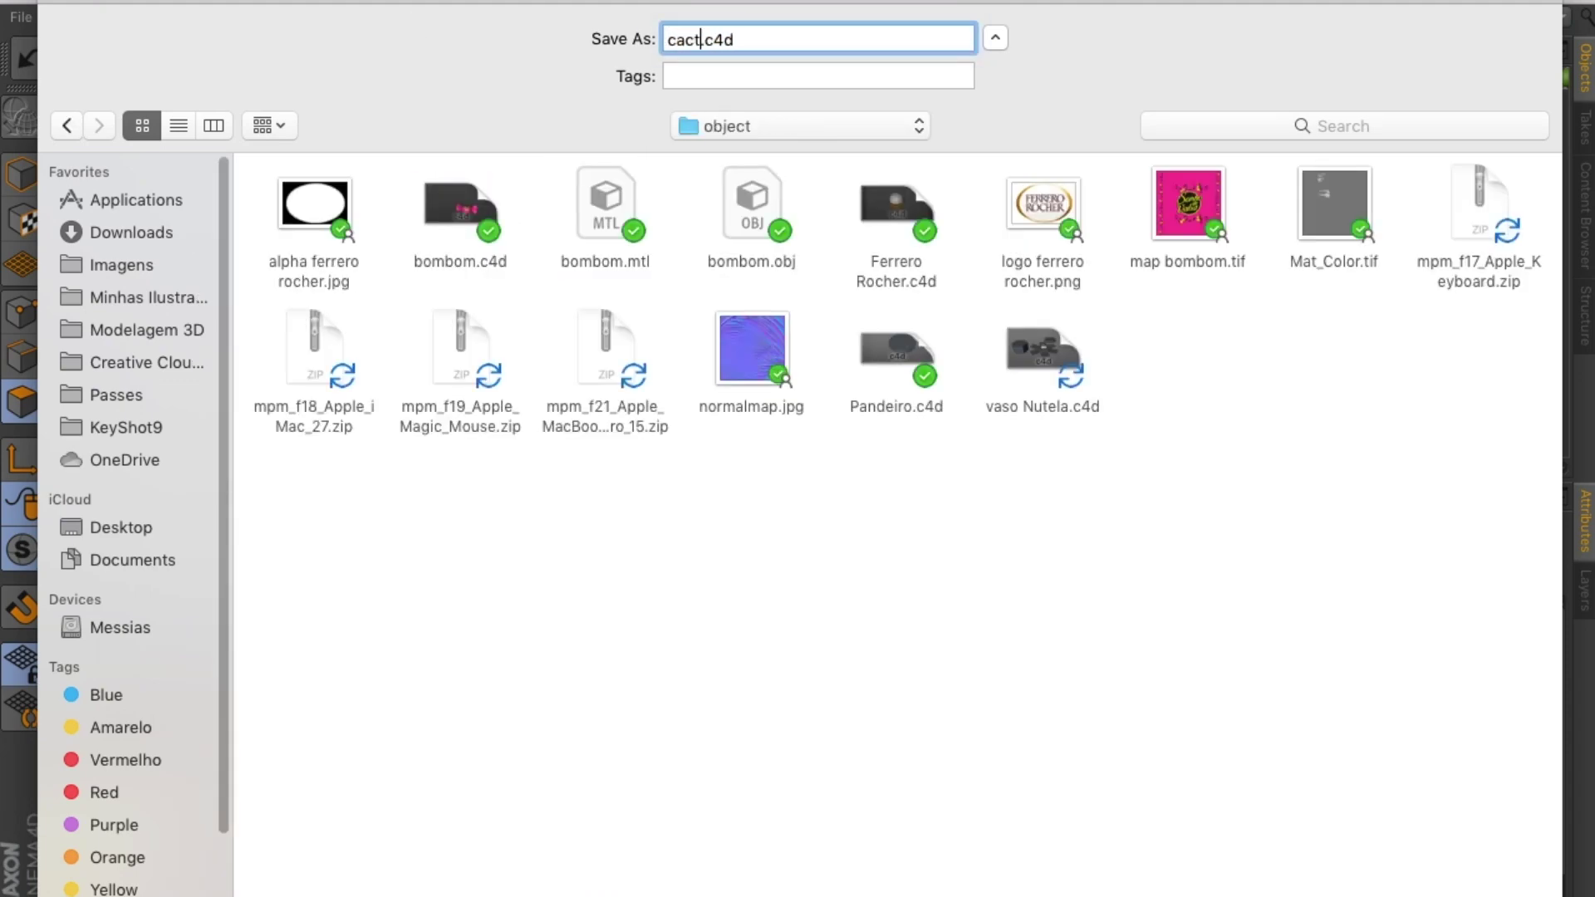